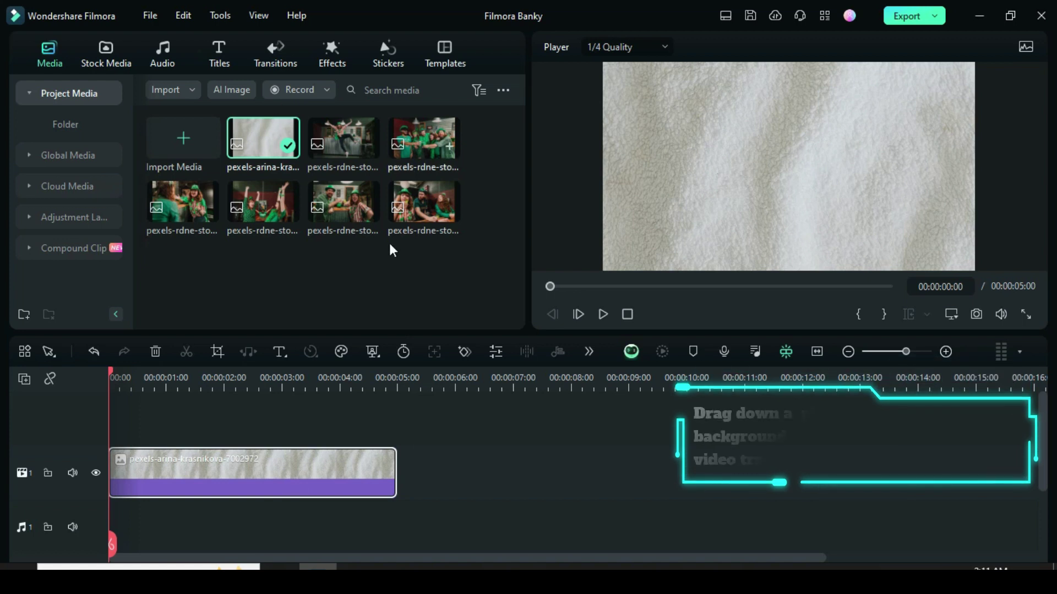
Step: Stretch the fabric background clip to 8 seconds and add video tracks up to track 8
{"action": "left_click_drag", "start_coordinate": [392, 467], "coordinate": [570, 466]}
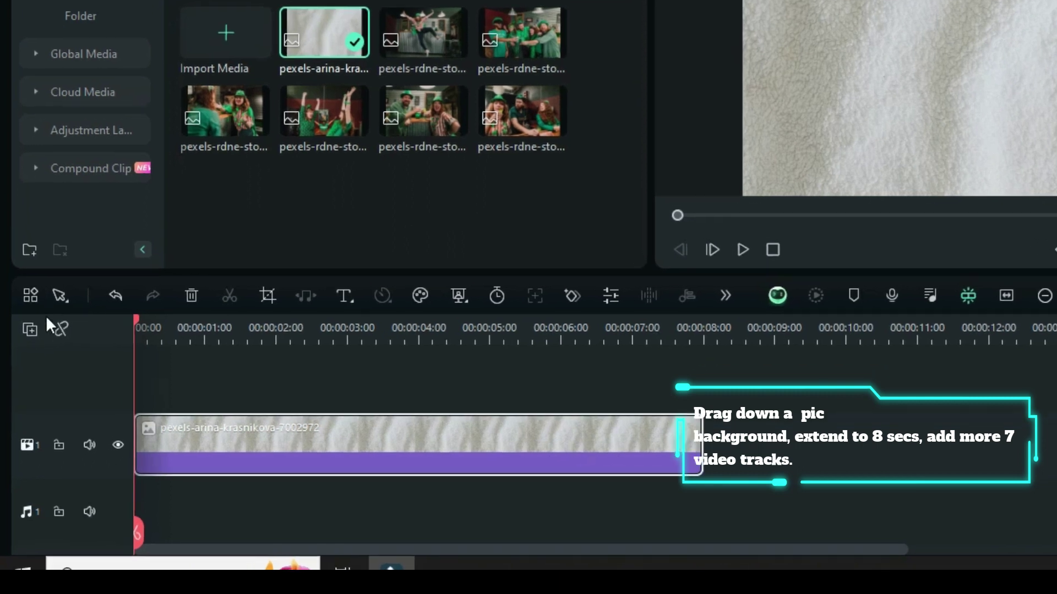
{"action": "left_click", "coordinate": [24, 379]}
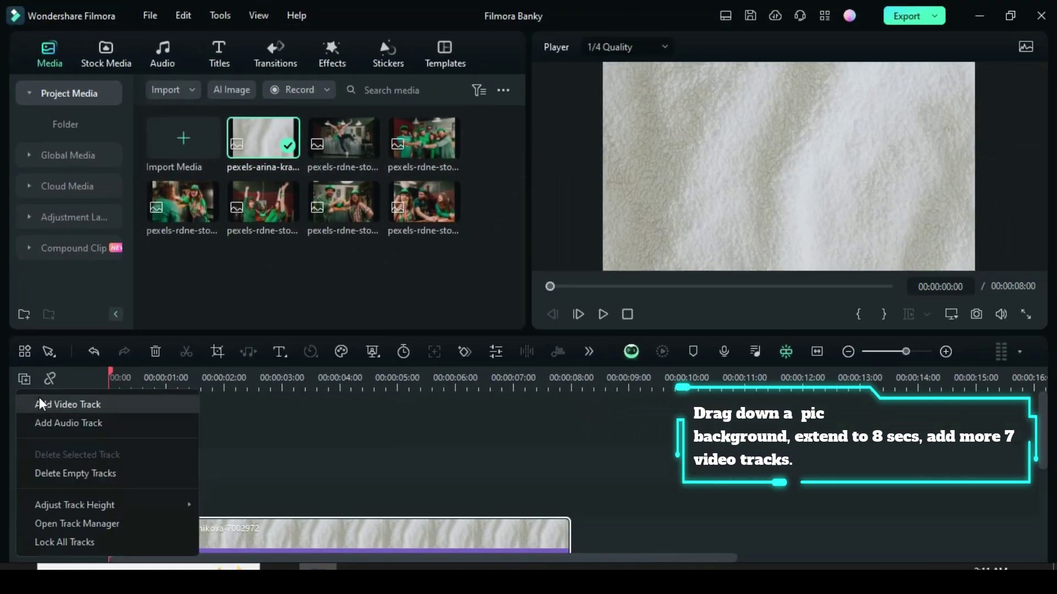
{"action": "left_click", "coordinate": [46, 384]}
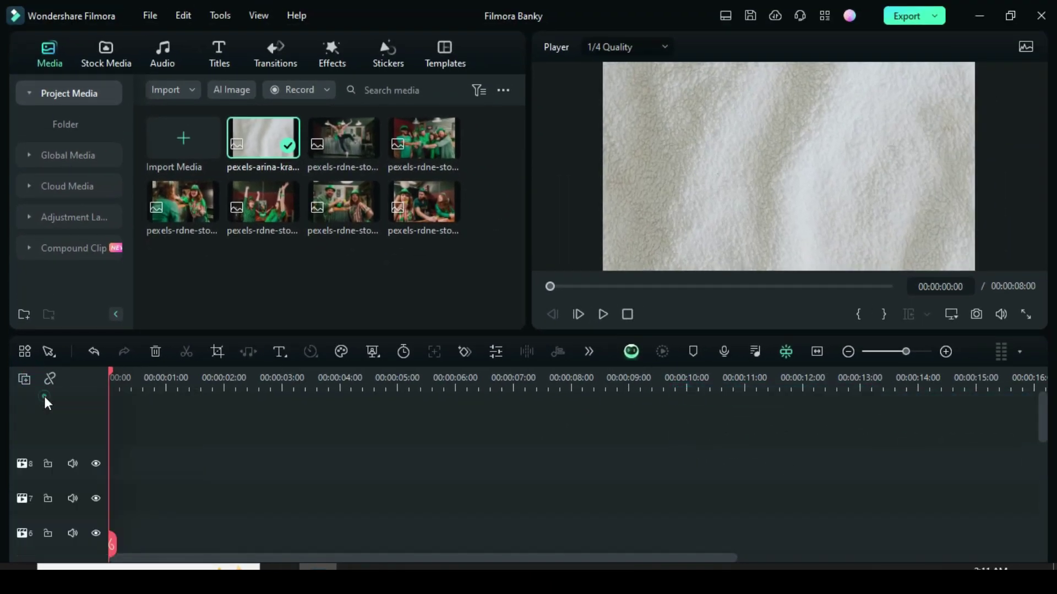
Step: Place the jumping-woman photo on track 8, crop it to fit, and extend it to 8 seconds
{"action": "left_click_drag", "start_coordinate": [344, 135], "coordinate": [134, 474]}
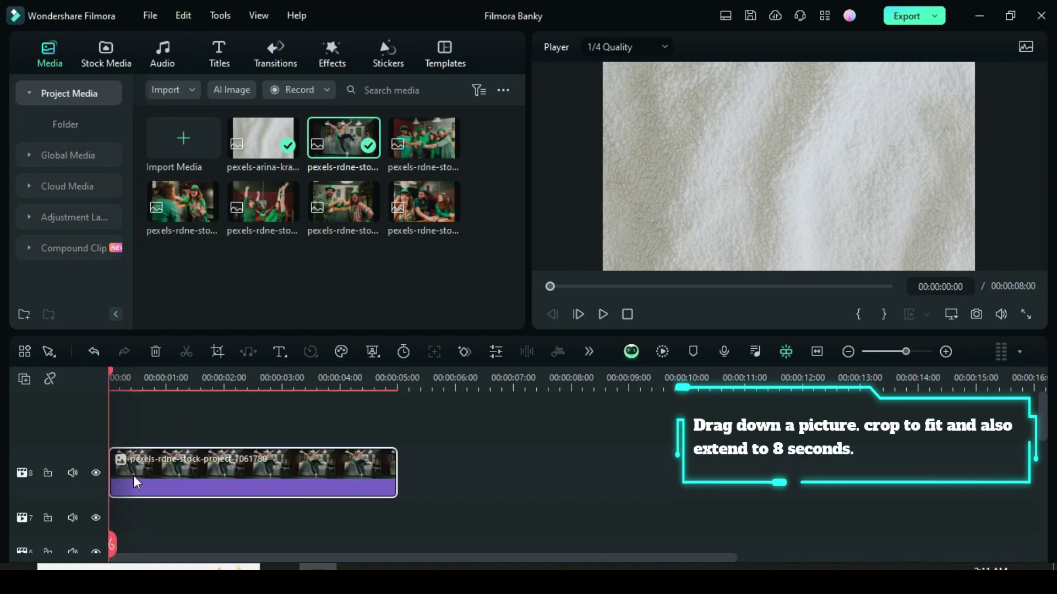
{"action": "right_click", "coordinate": [210, 464]}
{"action": "left_click", "coordinate": [266, 408]}
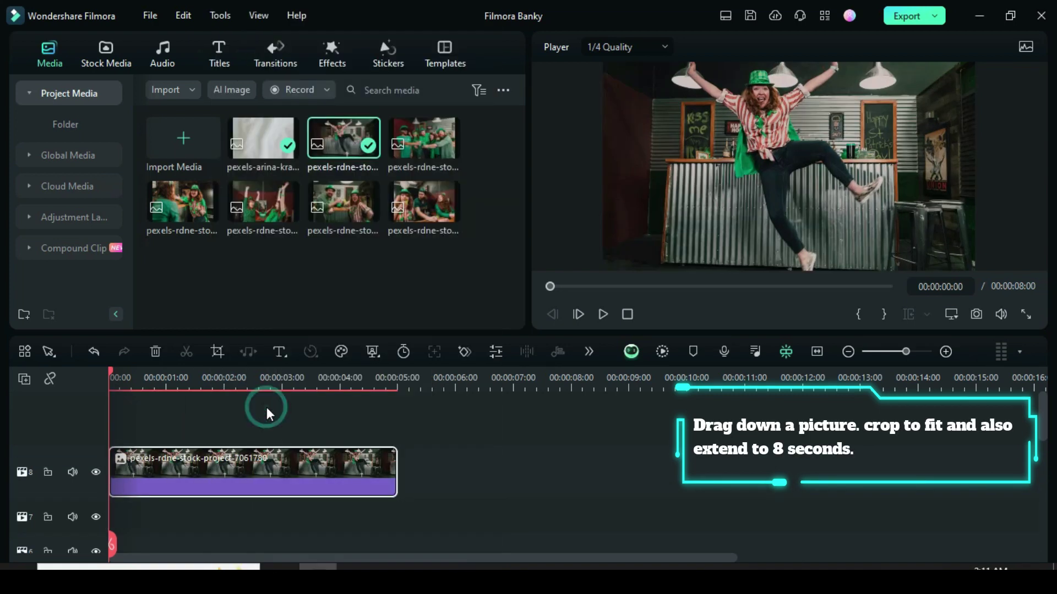
{"action": "left_click_drag", "start_coordinate": [395, 474], "coordinate": [570, 475]}
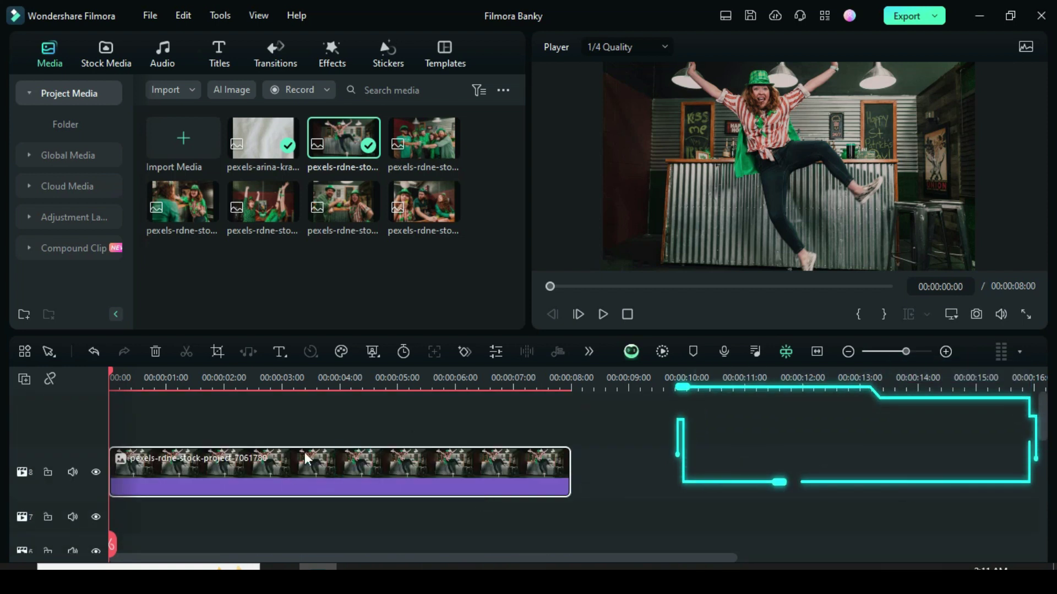
Step: Apply the Border effect with light grey to white colours, size 5 and blur 1
{"action": "left_click", "coordinate": [331, 64]}
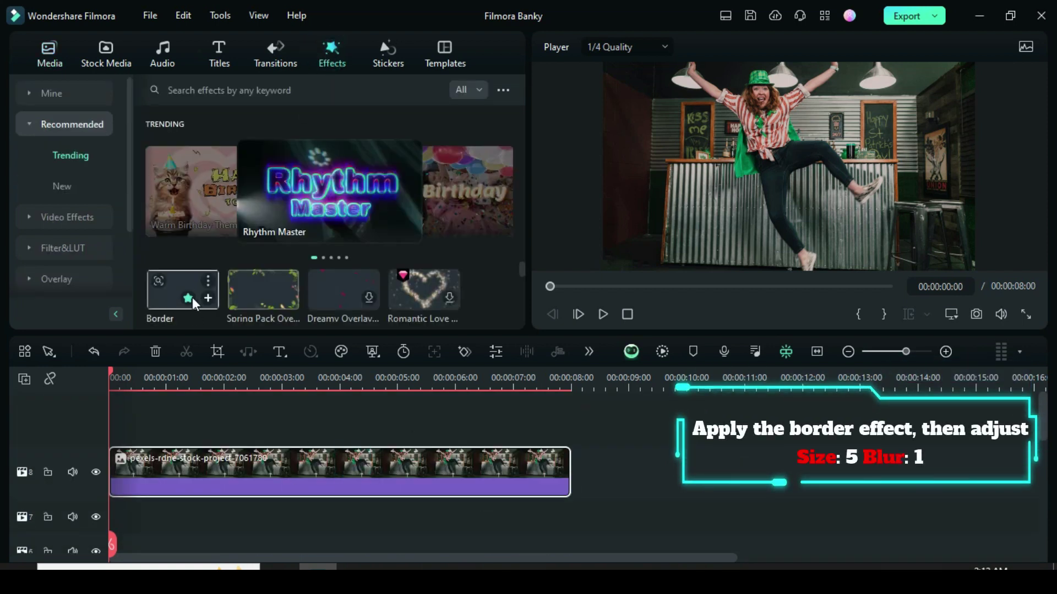
{"action": "left_click_drag", "start_coordinate": [193, 306], "coordinate": [221, 478]}
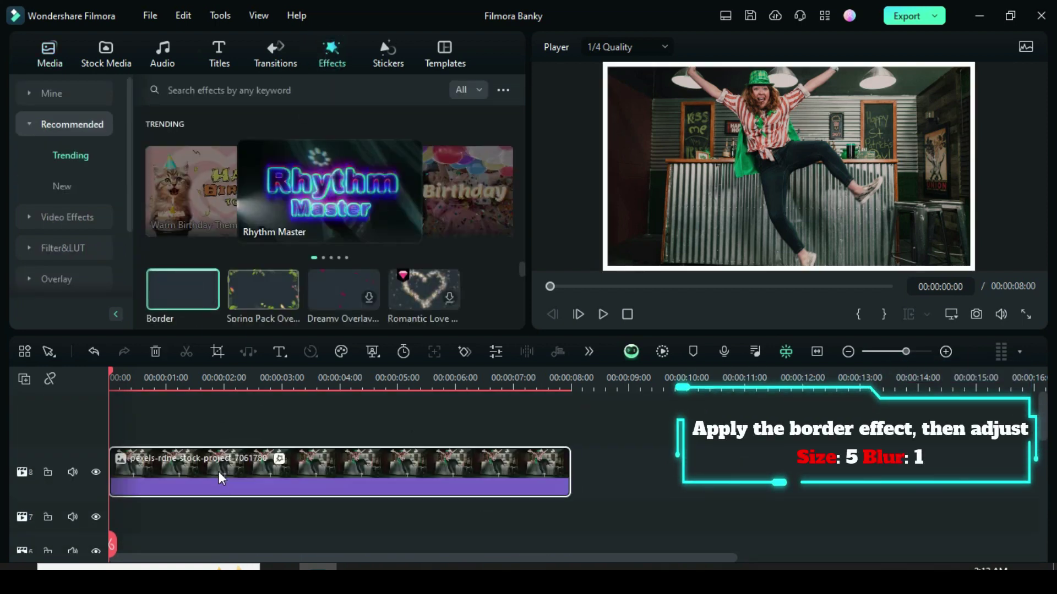
{"action": "double_click", "coordinate": [251, 477]}
{"action": "left_click", "coordinate": [99, 158]}
{"action": "left_click", "coordinate": [150, 260]}
{"action": "left_click", "coordinate": [220, 158]}
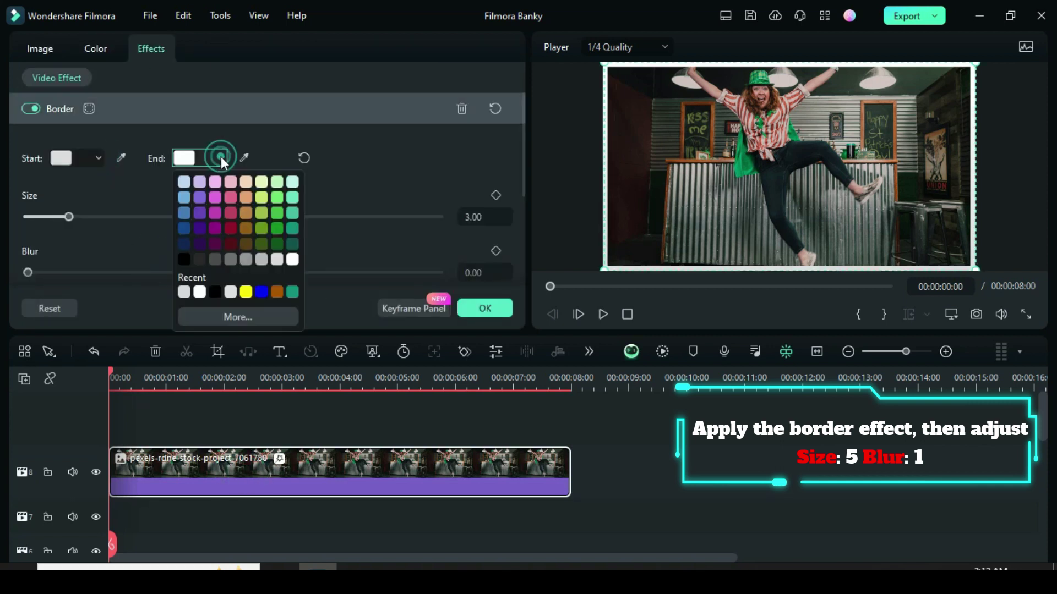
{"action": "left_click", "coordinate": [291, 258]}
{"action": "type", "text": "5"}
{"action": "left_click", "coordinate": [460, 272]}
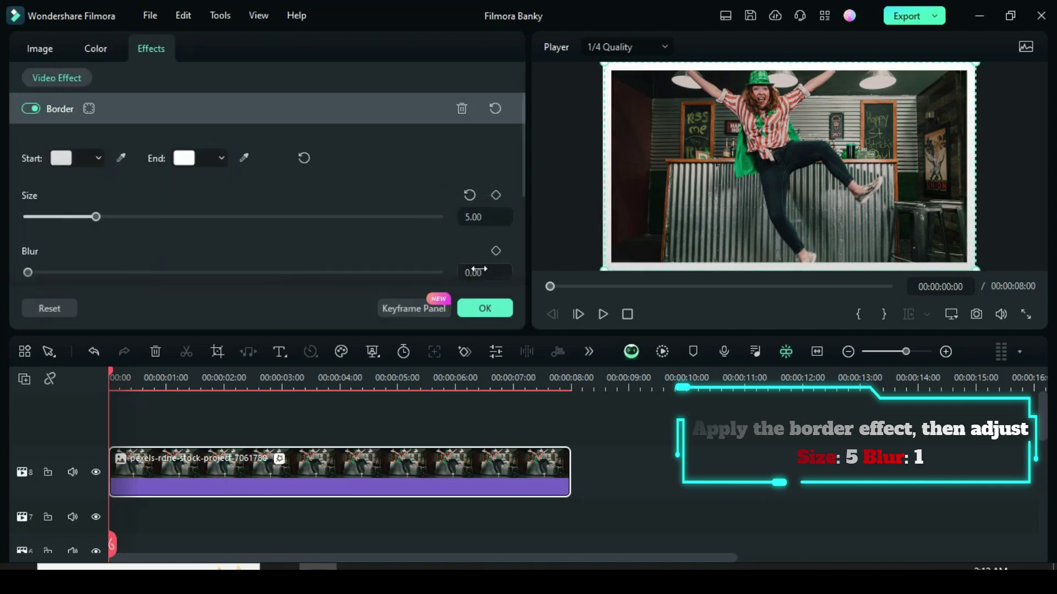
{"action": "type", "text": "1"}
{"action": "left_click", "coordinate": [433, 258]}
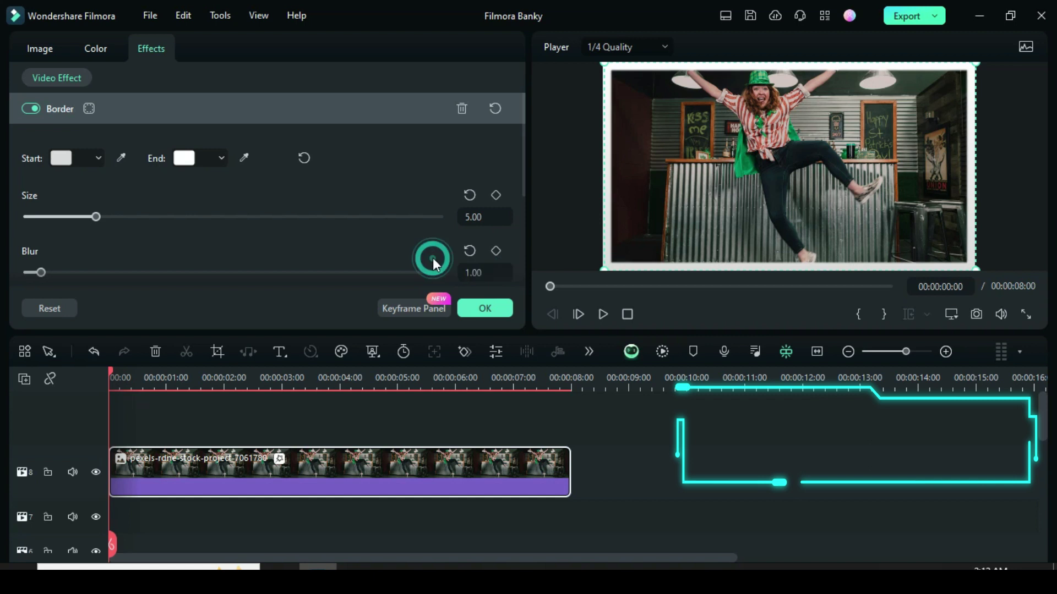
Step: Turn on a Projection drop shadow with distance 1 and opacity 40
{"action": "left_click", "coordinate": [40, 49]}
{"action": "left_click_drag", "start_coordinate": [523, 108], "coordinate": [514, 219]}
{"action": "left_click", "coordinate": [32, 154]}
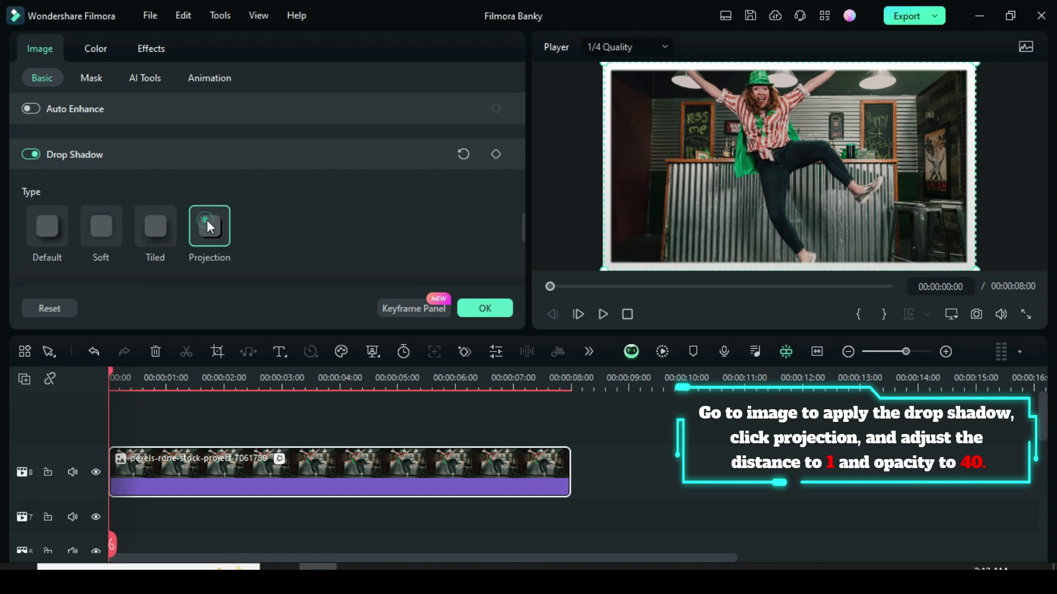
{"action": "left_click_drag", "start_coordinate": [523, 226], "coordinate": [514, 253]}
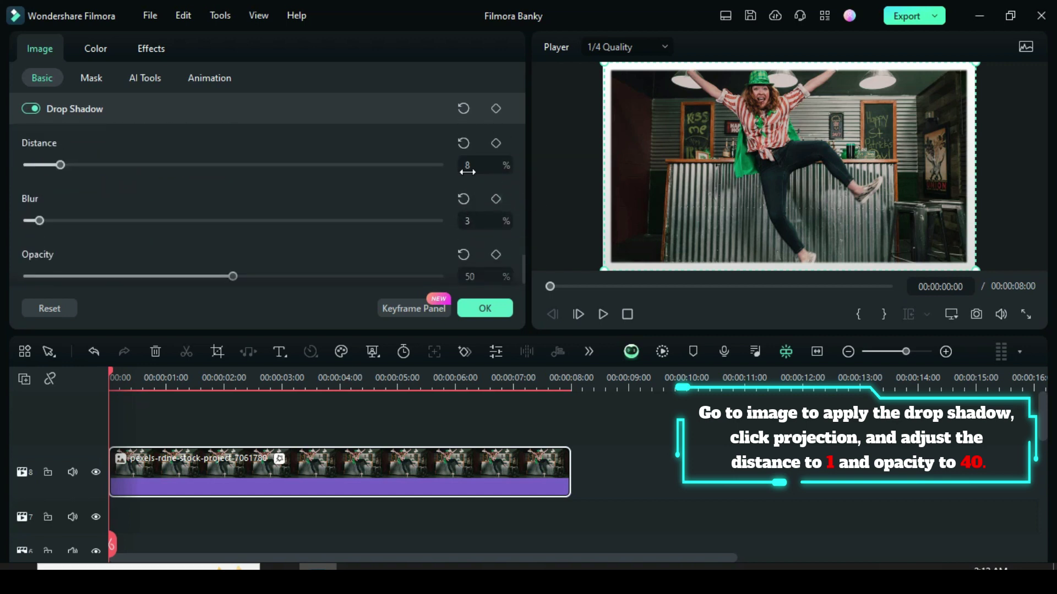
{"action": "left_click", "coordinate": [477, 165]}
{"action": "type", "text": "1"}
{"action": "key", "text": "Return"}
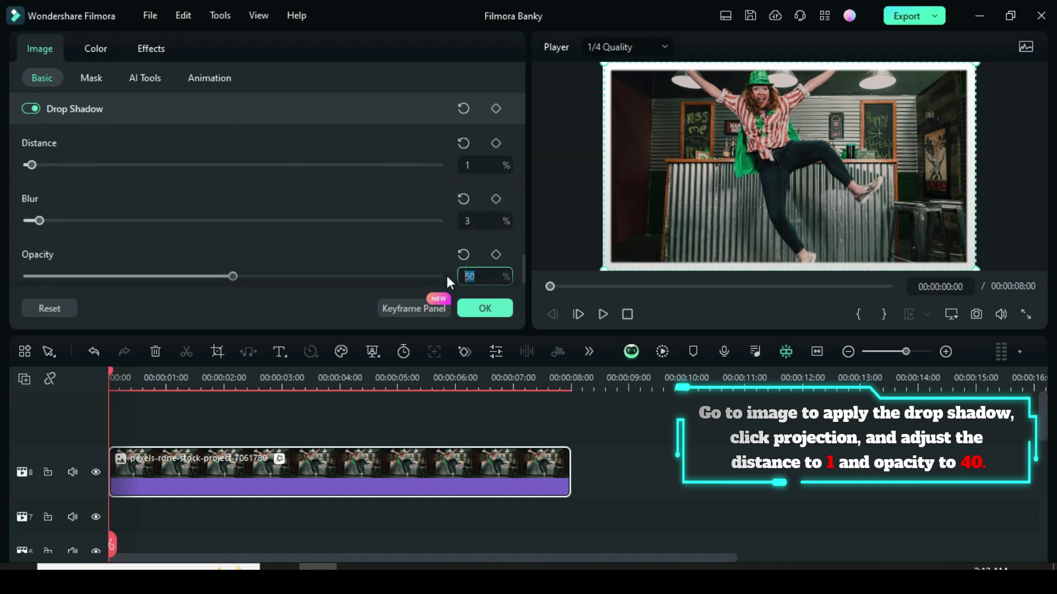
{"action": "type", "text": "40"}
{"action": "left_click", "coordinate": [396, 246]}
Step: Copy the photo clip's effects
{"action": "right_click", "coordinate": [361, 468]}
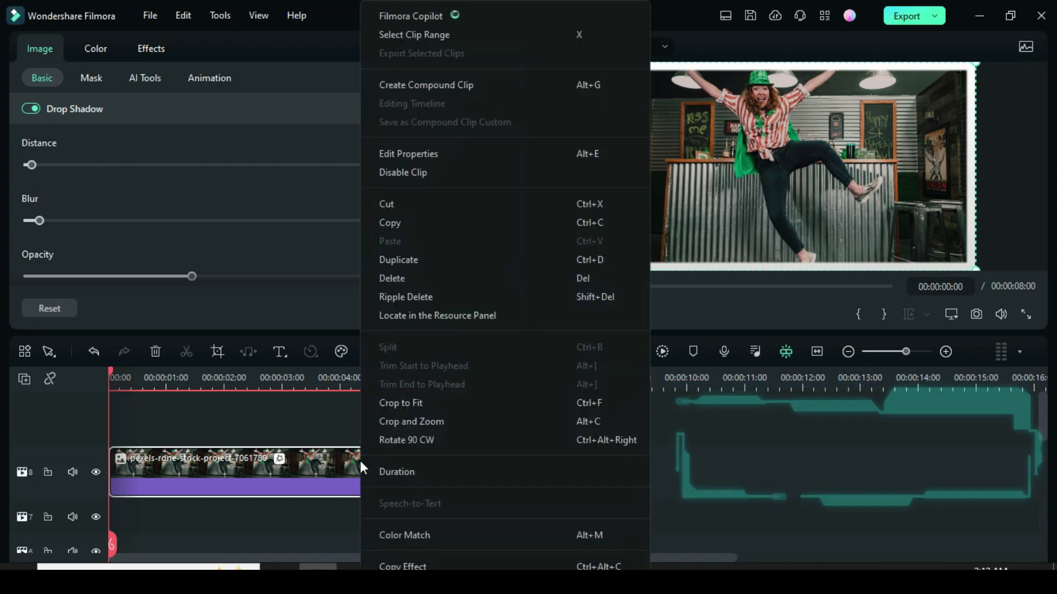
{"action": "scroll", "coordinate": [420, 451], "scroll_direction": "down", "scroll_amount": 2}
{"action": "left_click", "coordinate": [415, 487]}
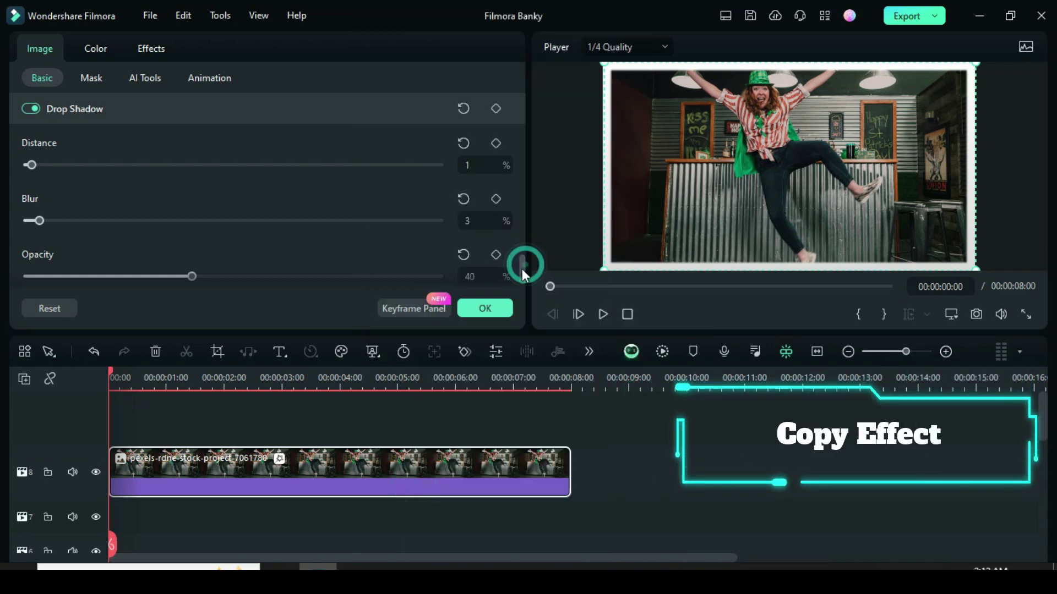
{"action": "left_click_drag", "start_coordinate": [522, 269], "coordinate": [517, 94]}
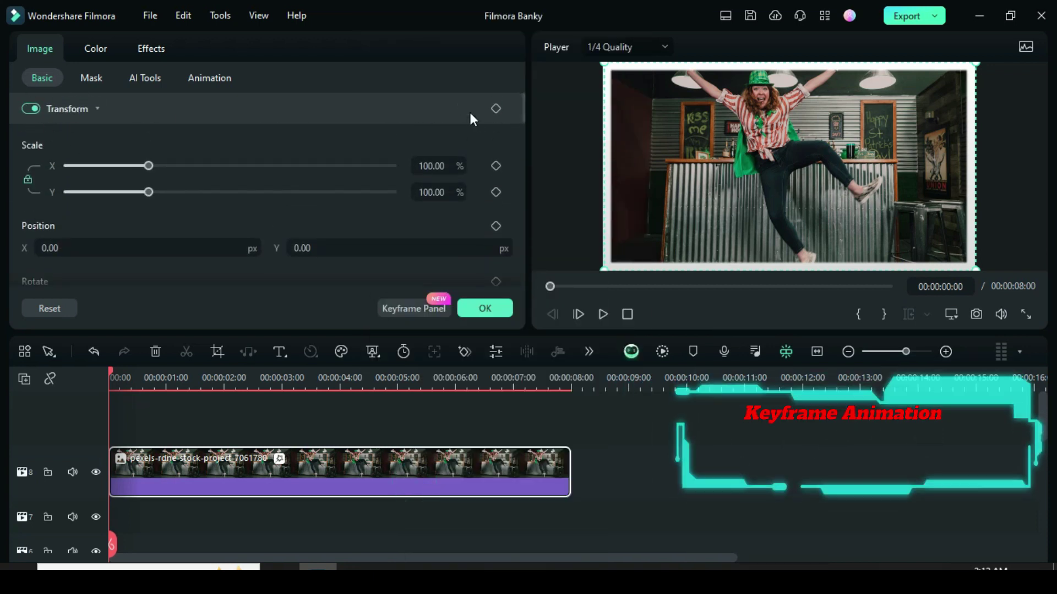
Step: Keyframe the photo at 112% scale at the start and 60% at 1 second
{"action": "left_click", "coordinate": [496, 108]}
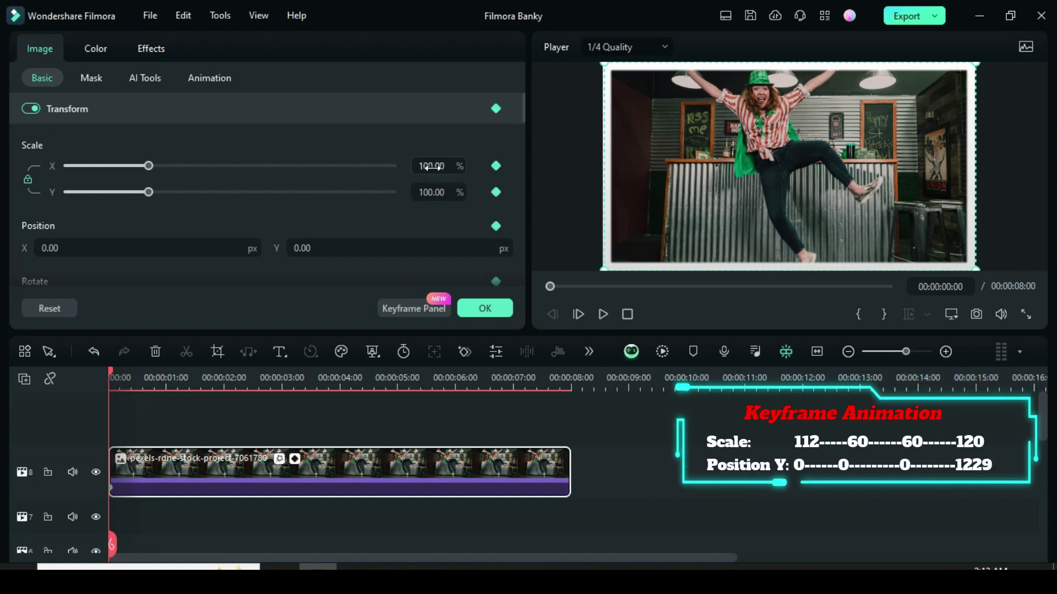
{"action": "type", "text": "112"}
{"action": "key", "text": "Return"}
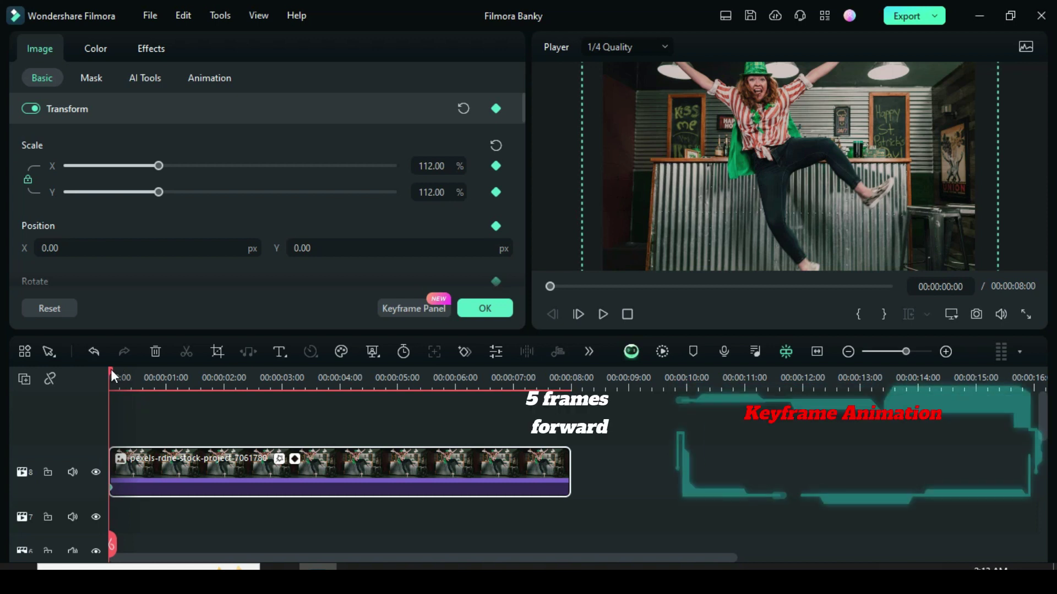
{"action": "left_click_drag", "start_coordinate": [112, 369], "coordinate": [166, 370]}
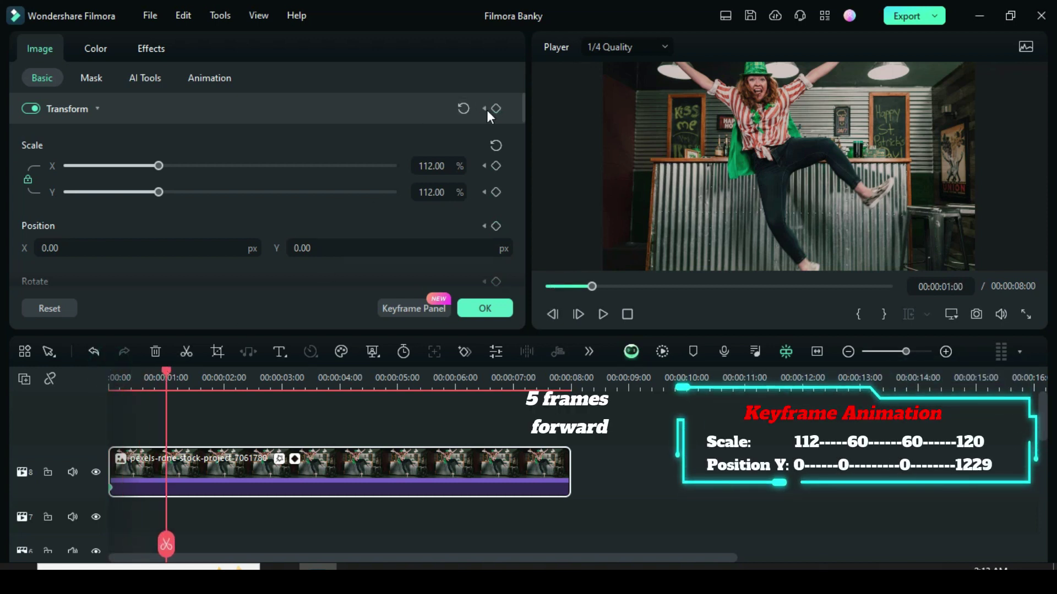
{"action": "left_click", "coordinate": [414, 164]}
{"action": "type", "text": "60"}
{"action": "key", "text": "Return"}
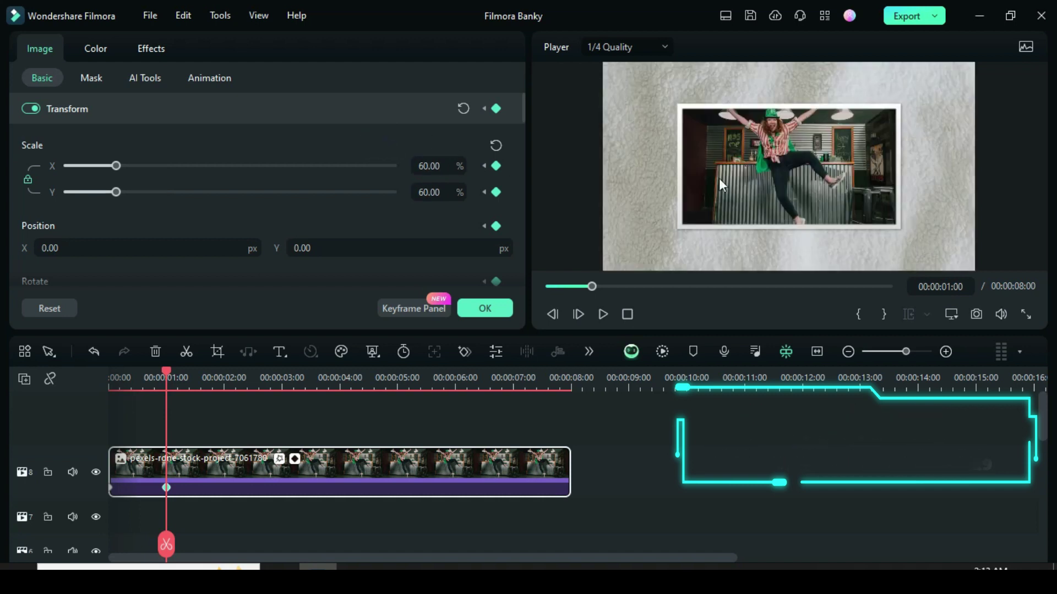
Step: Hold 60% with a keyframe, then at 4 seconds set scale 120% and position Y 1229
{"action": "left_click_drag", "start_coordinate": [166, 371], "coordinate": [304, 382]}
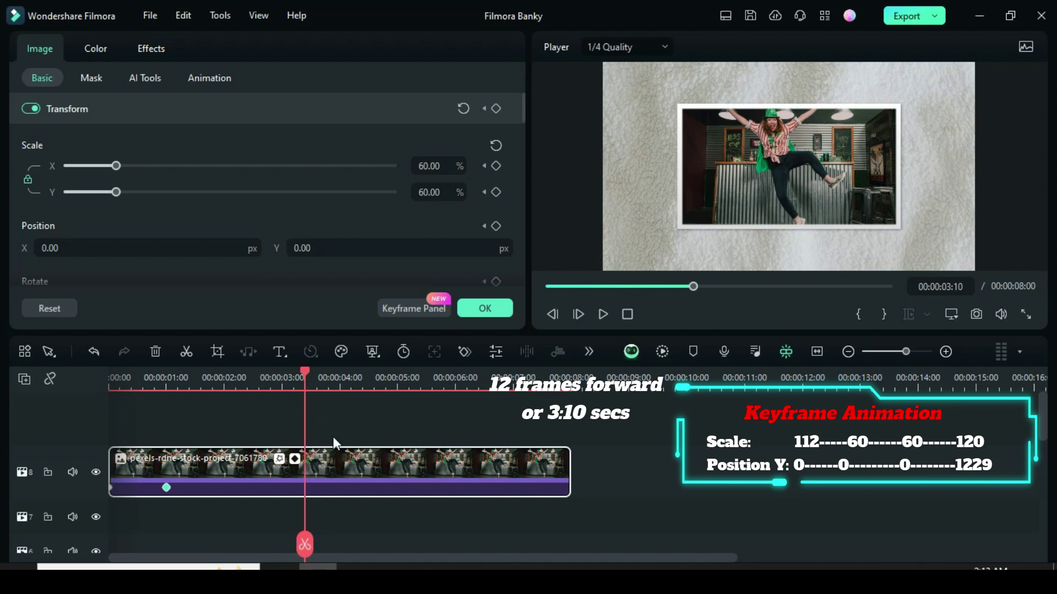
{"action": "left_click", "coordinate": [496, 108]}
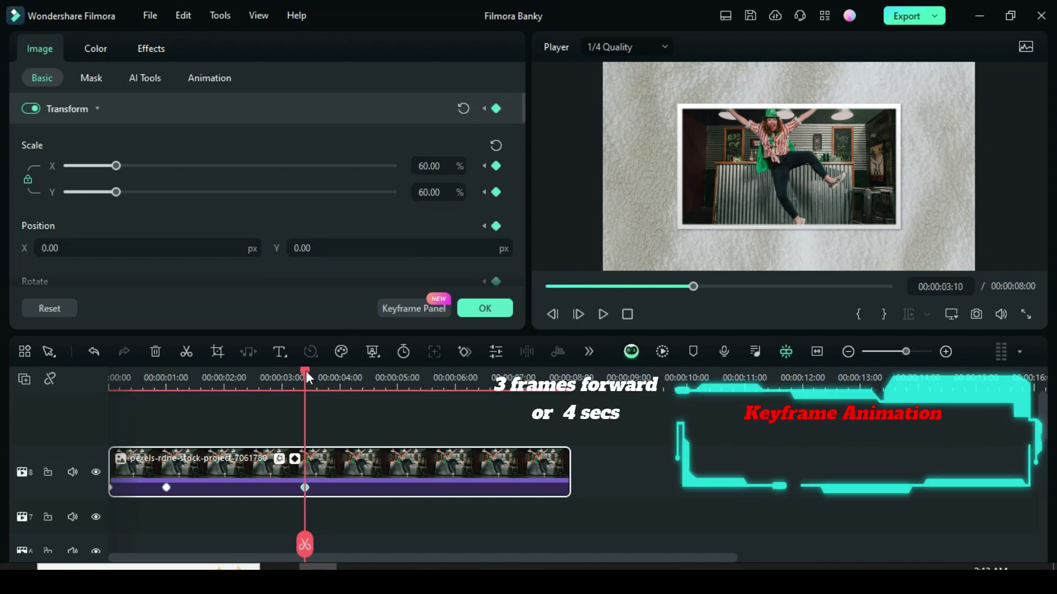
{"action": "left_click_drag", "start_coordinate": [306, 371], "coordinate": [342, 371]}
{"action": "left_click", "coordinate": [496, 108]}
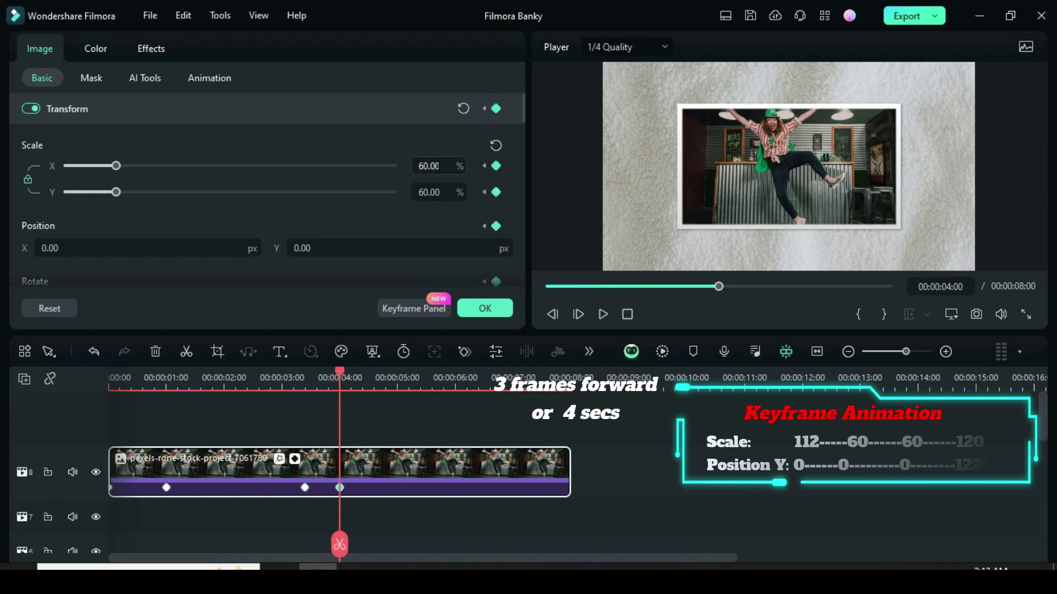
{"action": "left_click", "coordinate": [444, 166]}
{"action": "type", "text": "12"}
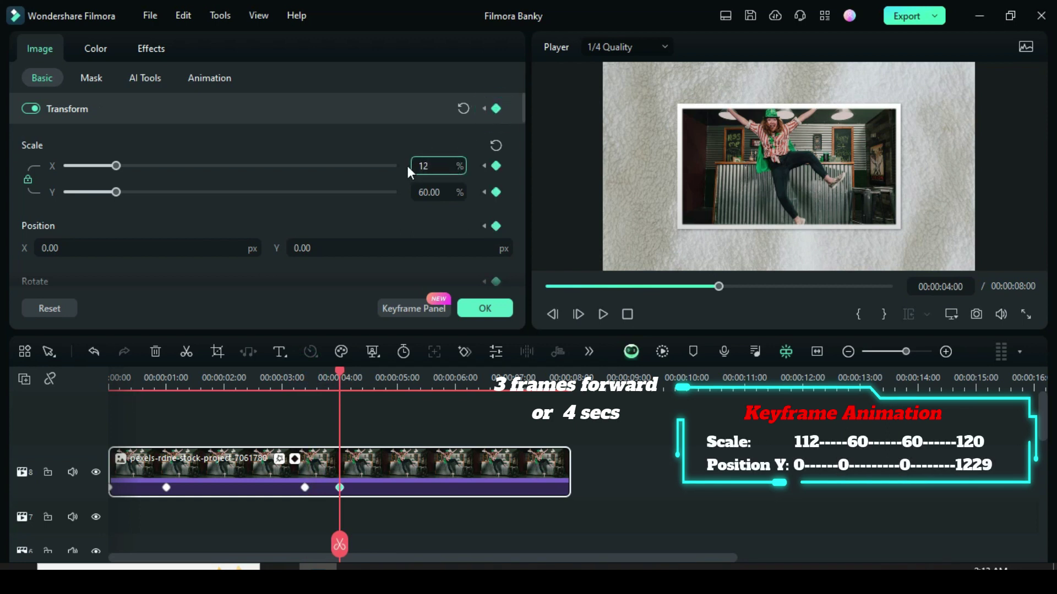
{"action": "type", "text": "0"}
{"action": "key", "text": "Return"}
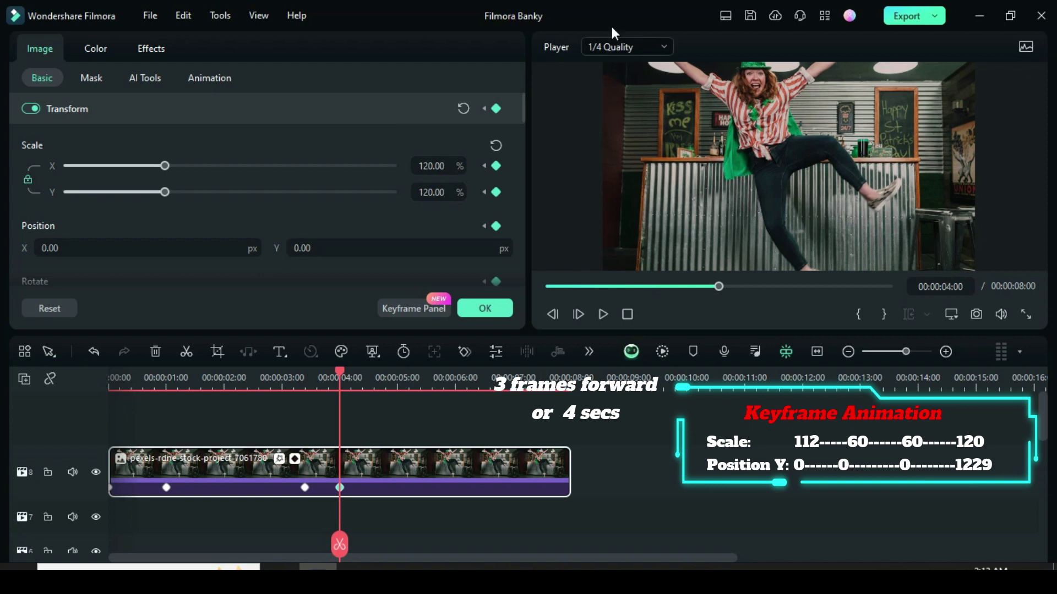
{"action": "left_click", "coordinate": [315, 243]}
{"action": "type", "text": "1229"}
{"action": "key", "text": "Return"}
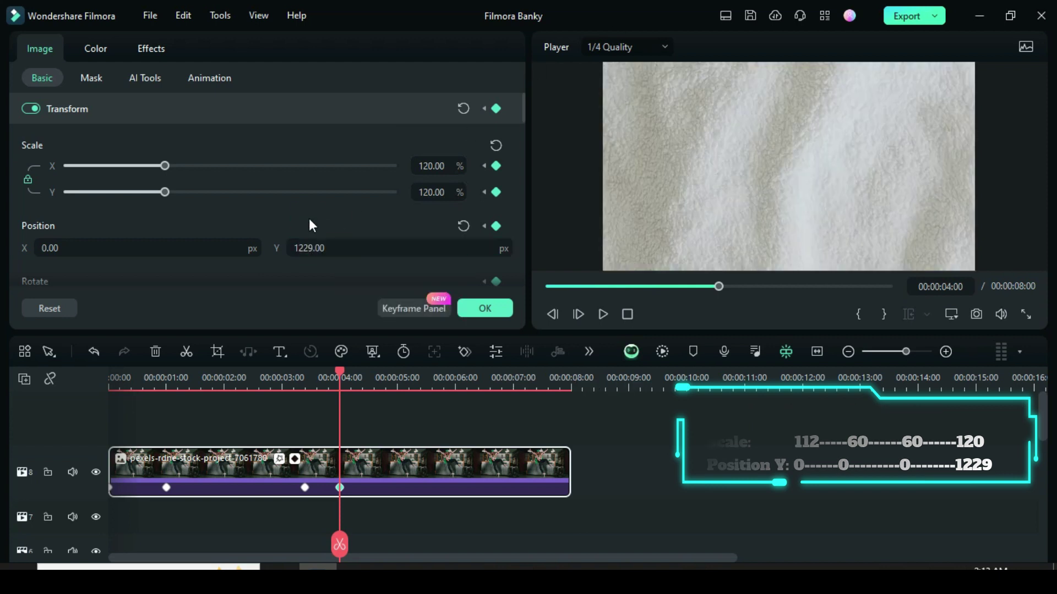
Step: Apply Ease out to all transform and Rotate keyframes, confirm, and preview from the start
{"action": "left_click", "coordinate": [414, 309]}
{"action": "left_click_drag", "start_coordinate": [321, 137], "coordinate": [435, 275]}
{"action": "right_click", "coordinate": [422, 160]}
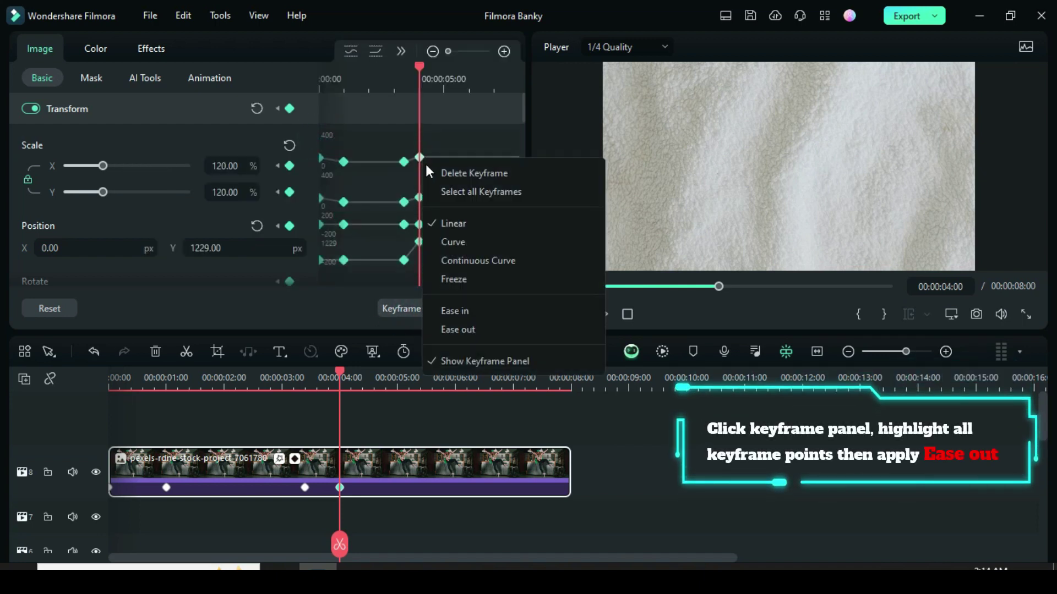
{"action": "left_click", "coordinate": [447, 330]}
{"action": "scroll", "coordinate": [372, 242], "scroll_direction": "down", "scroll_amount": 2}
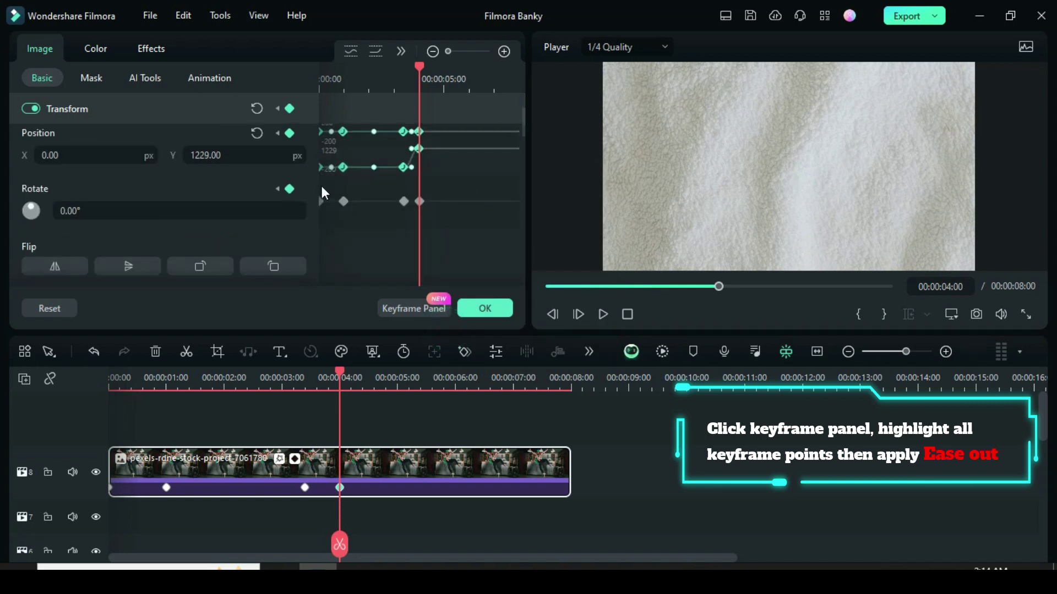
{"action": "left_click_drag", "start_coordinate": [321, 186], "coordinate": [424, 203]}
{"action": "right_click", "coordinate": [420, 201]}
{"action": "left_click", "coordinate": [452, 373]}
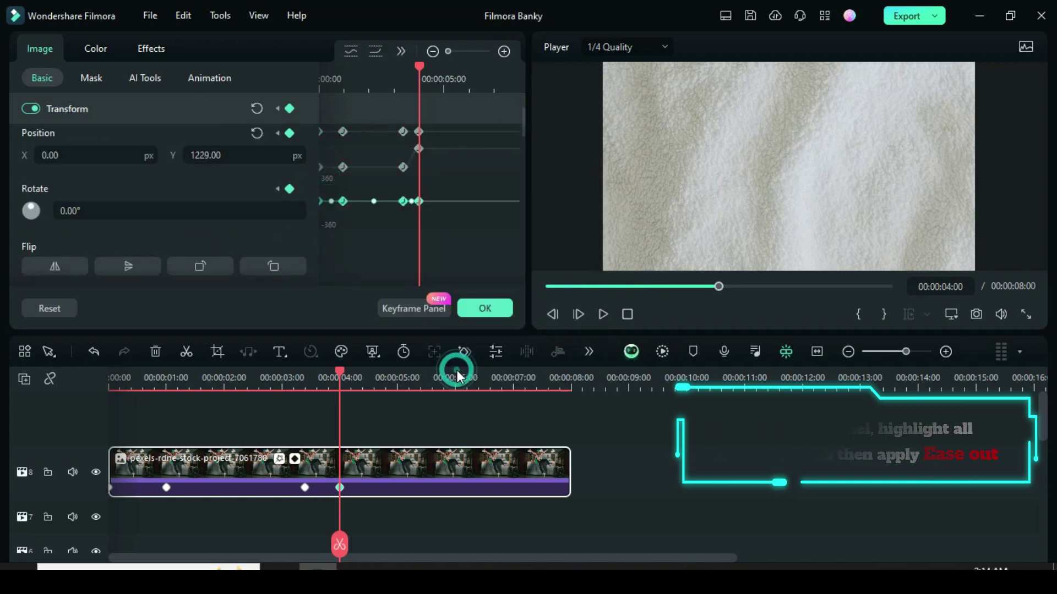
{"action": "left_click", "coordinate": [483, 306]}
{"action": "left_click", "coordinate": [547, 286]}
{"action": "left_click", "coordinate": [597, 314]}
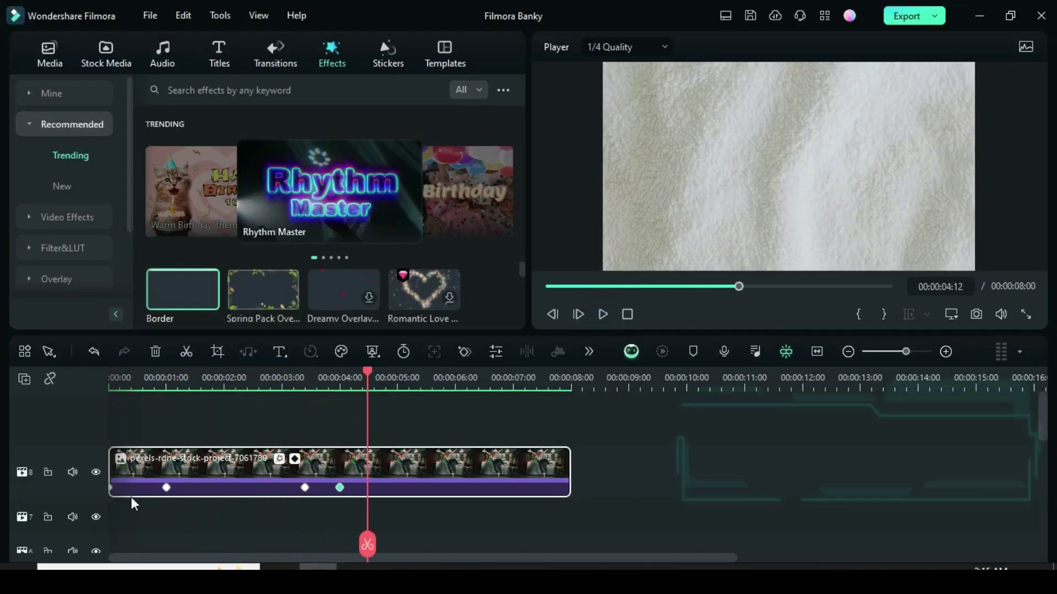
Step: Add the group party photo to track 7, extend it, and paste the copied frame effect
{"action": "left_click", "coordinate": [166, 488]}
{"action": "left_click", "coordinate": [48, 55]}
{"action": "scroll", "coordinate": [331, 518], "scroll_direction": "down", "scroll_amount": 1}
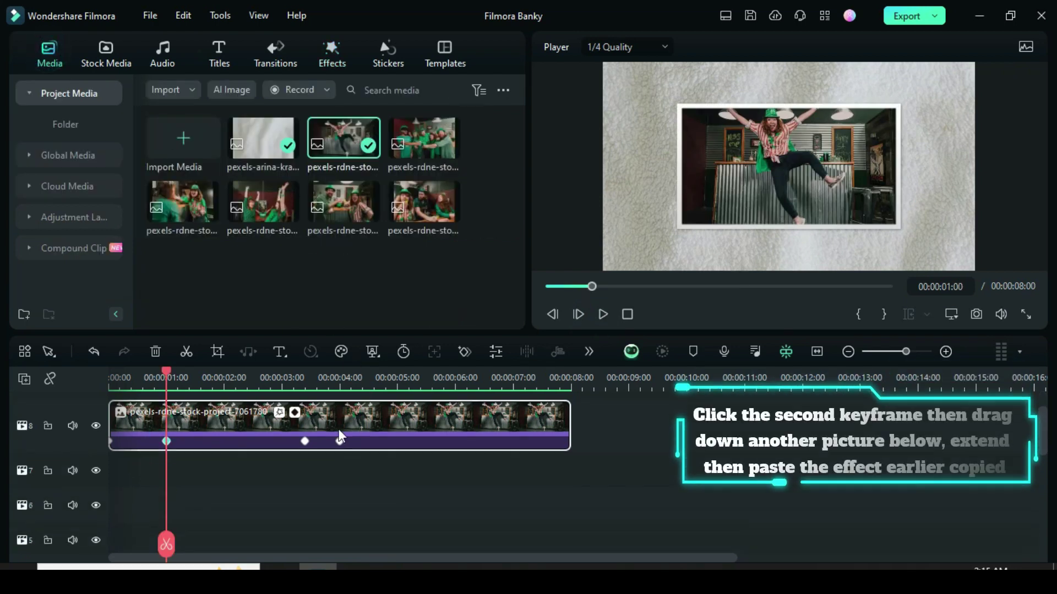
{"action": "left_click_drag", "start_coordinate": [424, 137], "coordinate": [235, 487]}
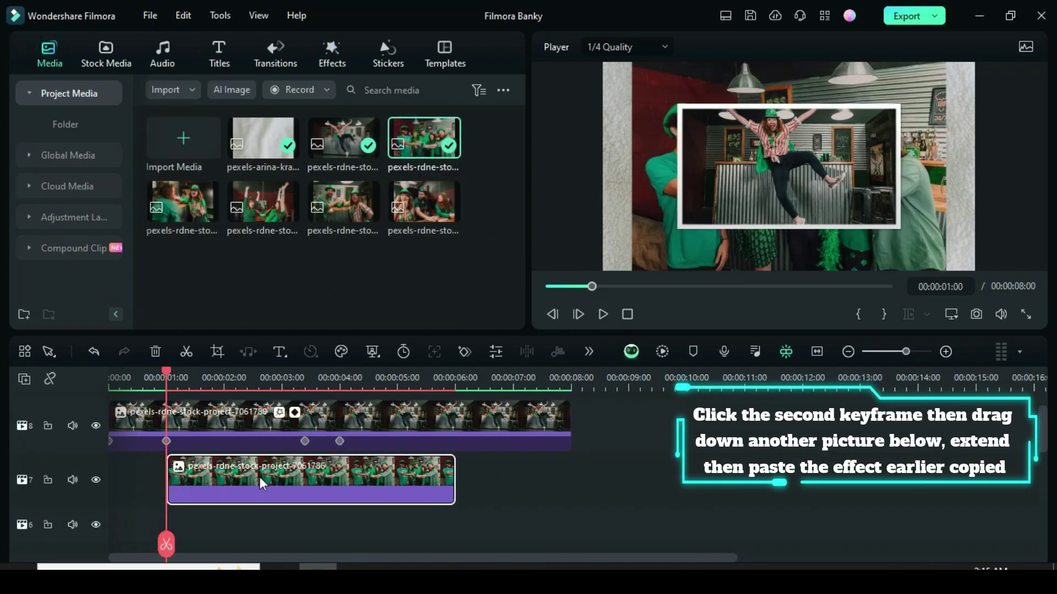
{"action": "left_click_drag", "start_coordinate": [452, 479], "coordinate": [570, 479]}
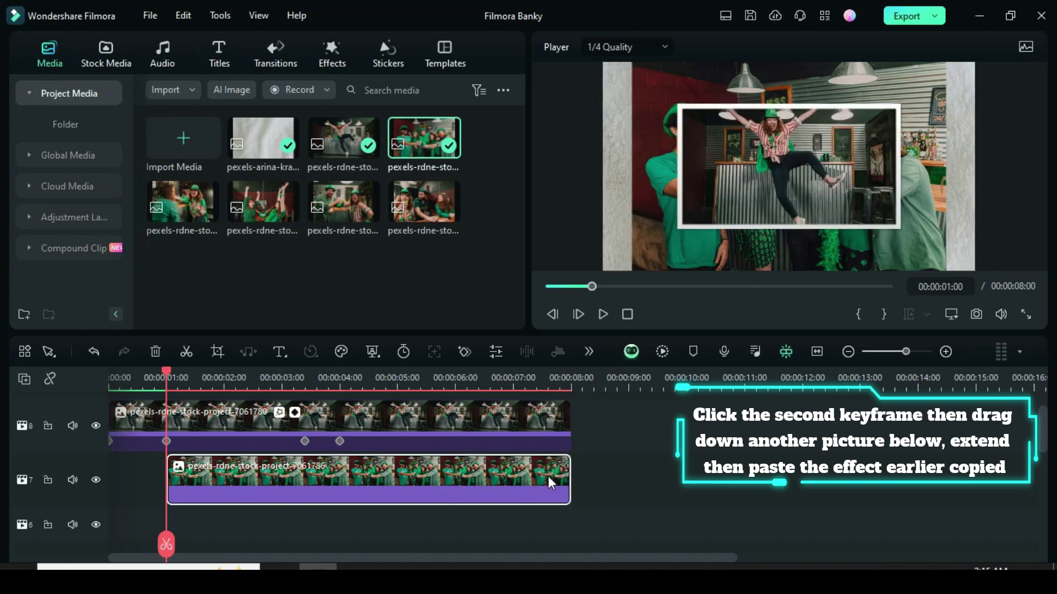
{"action": "right_click", "coordinate": [367, 475]}
{"action": "left_click", "coordinate": [389, 510]}
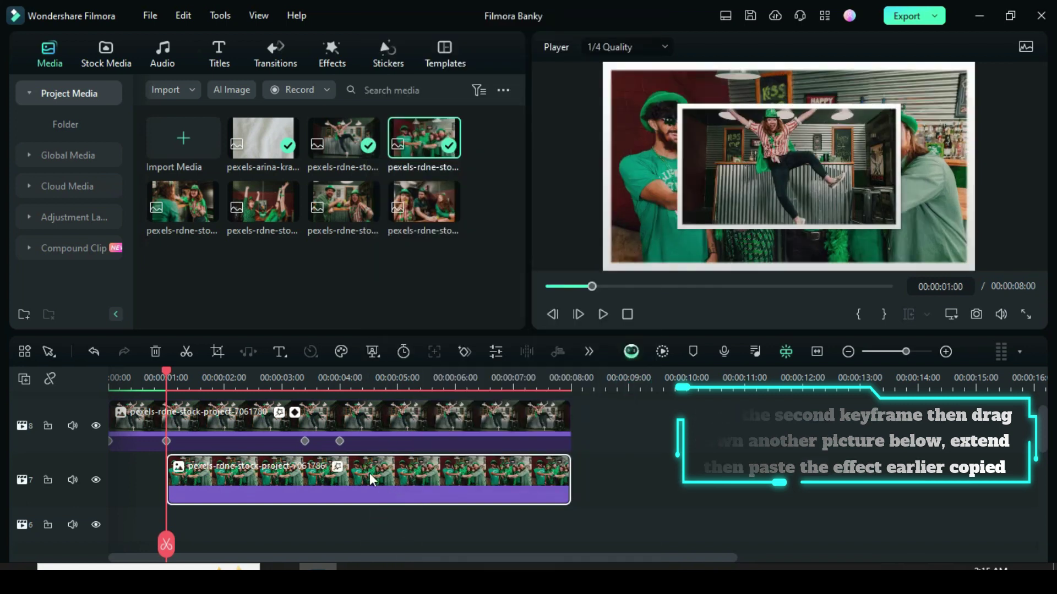
{"action": "double_click", "coordinate": [260, 477]}
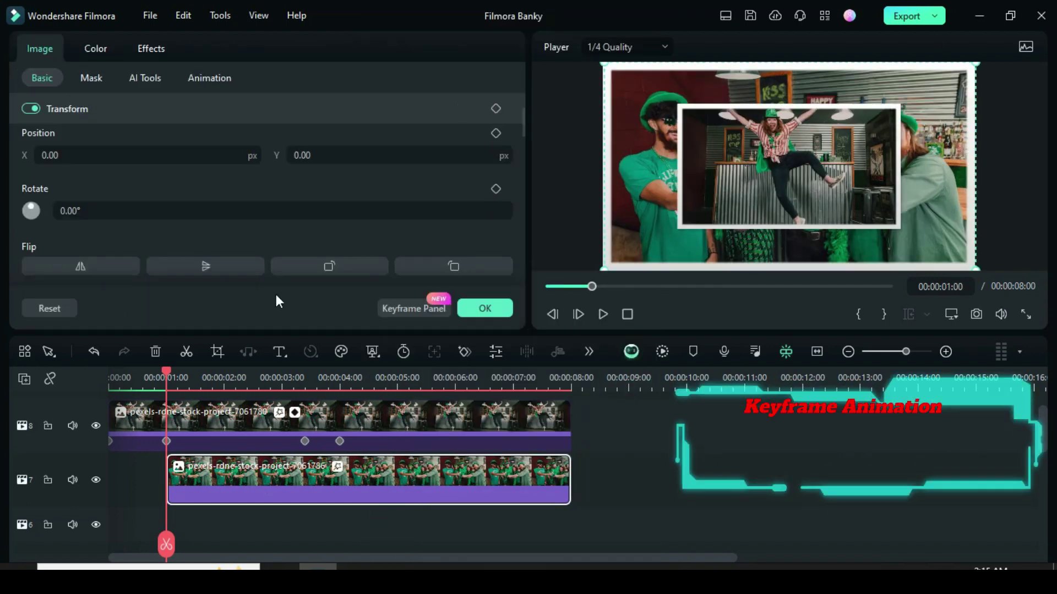
Step: Keyframe the second photo at 60% scale at 1 second and a 5° tilt at 2 seconds
{"action": "left_click", "coordinate": [496, 108]}
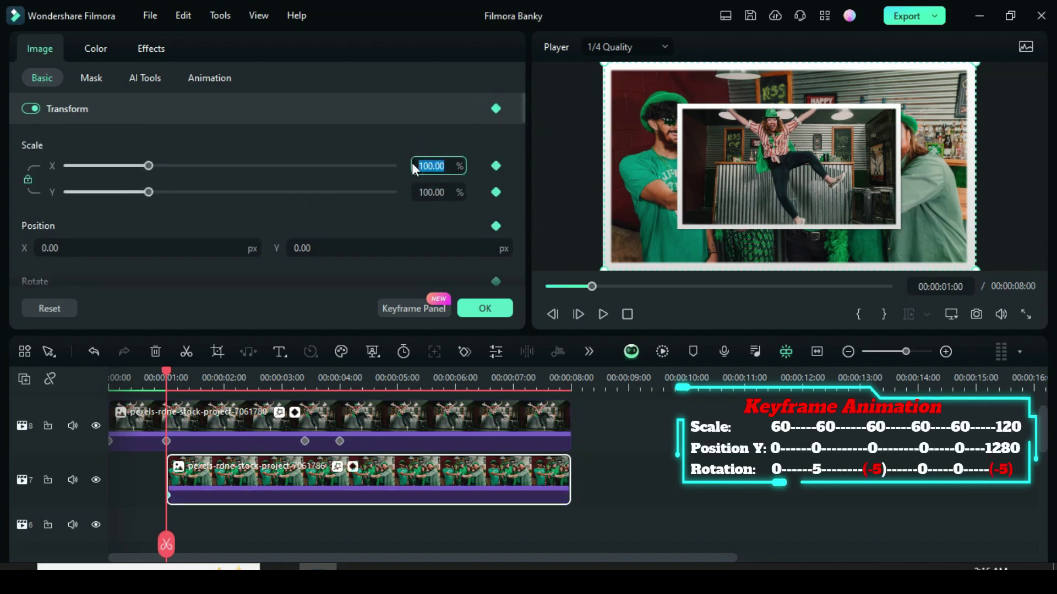
{"action": "type", "text": "60"}
{"action": "key", "text": "Return"}
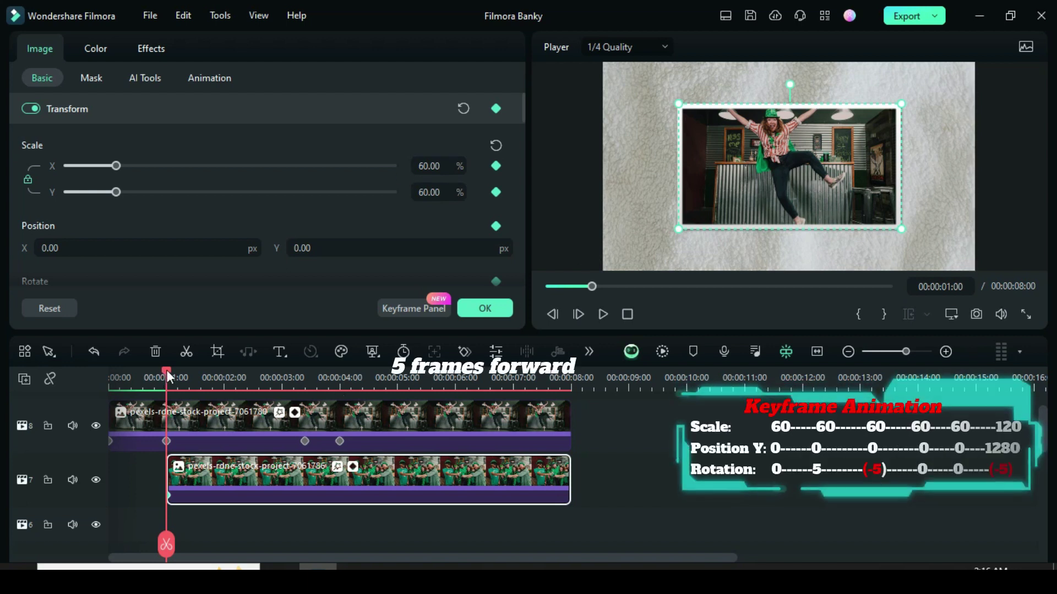
{"action": "left_click_drag", "start_coordinate": [166, 370], "coordinate": [224, 374]}
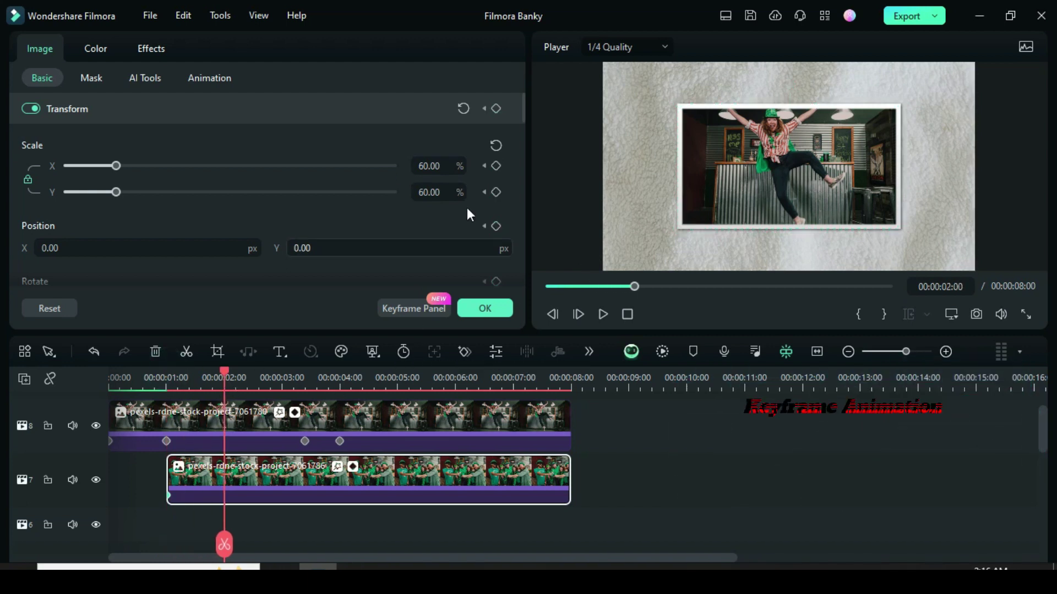
{"action": "left_click", "coordinate": [496, 109]}
{"action": "left_click_drag", "start_coordinate": [523, 101], "coordinate": [524, 124]}
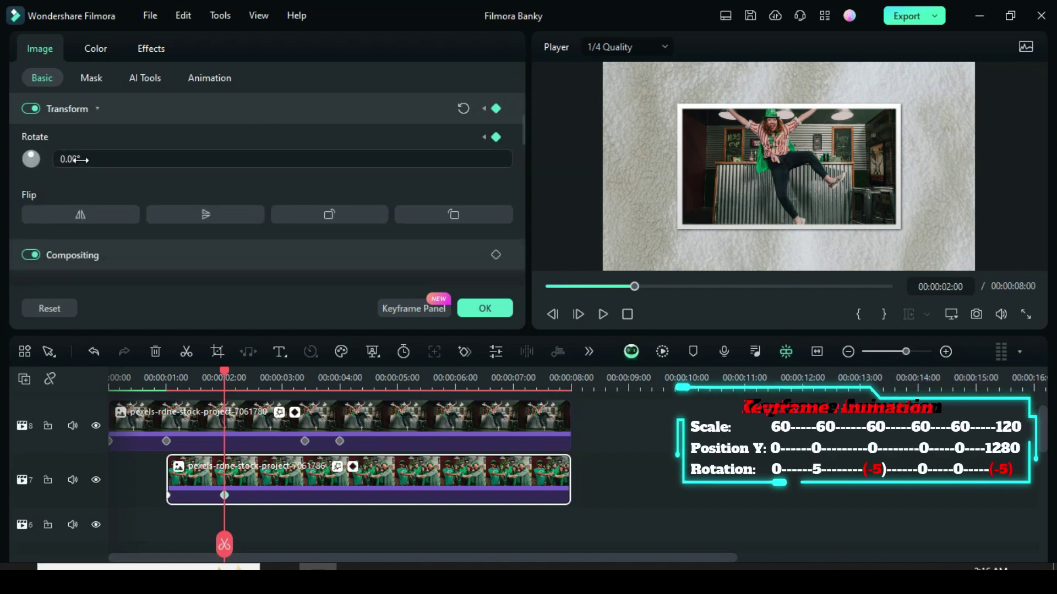
{"action": "left_click", "coordinate": [98, 158]}
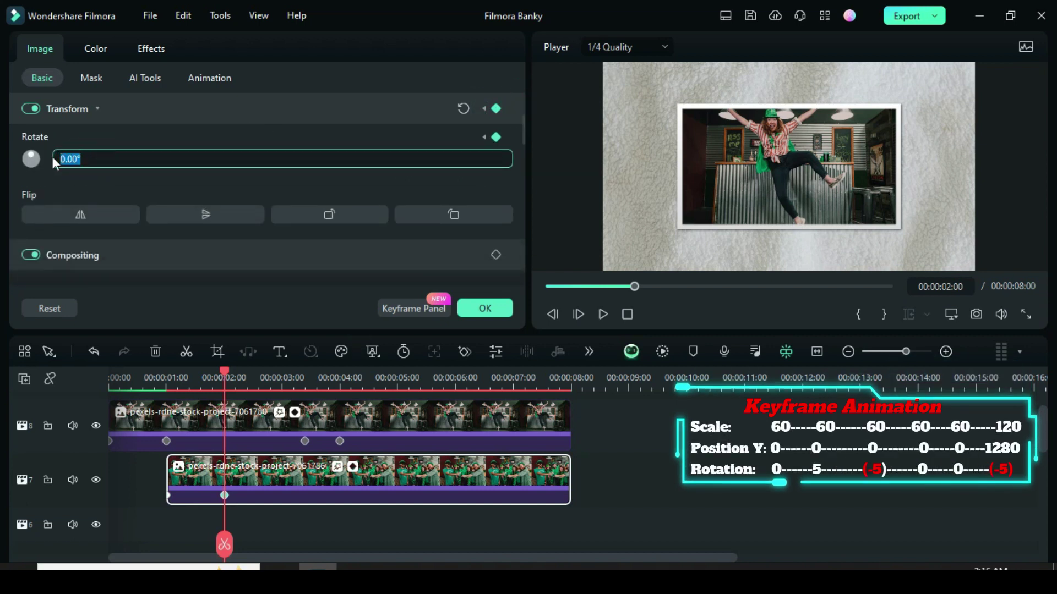
{"action": "type", "text": "5"}
{"action": "left_click", "coordinate": [110, 134]}
Step: Tilt the photo to -5° at the 3-second mark and review the earlier keyframes
{"action": "scroll", "coordinate": [154, 172], "scroll_direction": "up", "scroll_amount": 1}
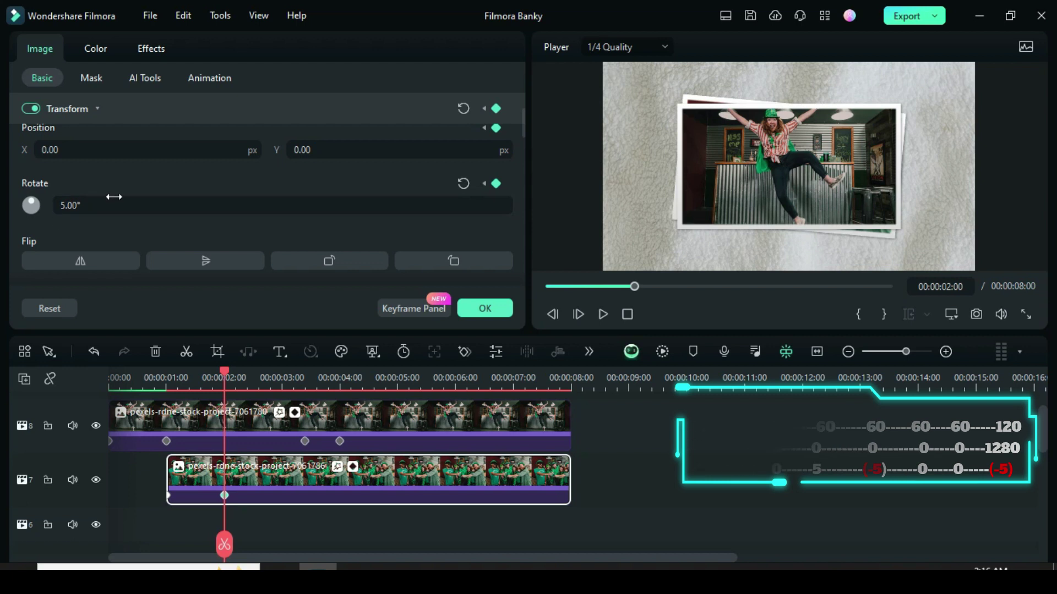
{"action": "left_click_drag", "start_coordinate": [229, 372], "coordinate": [281, 374]}
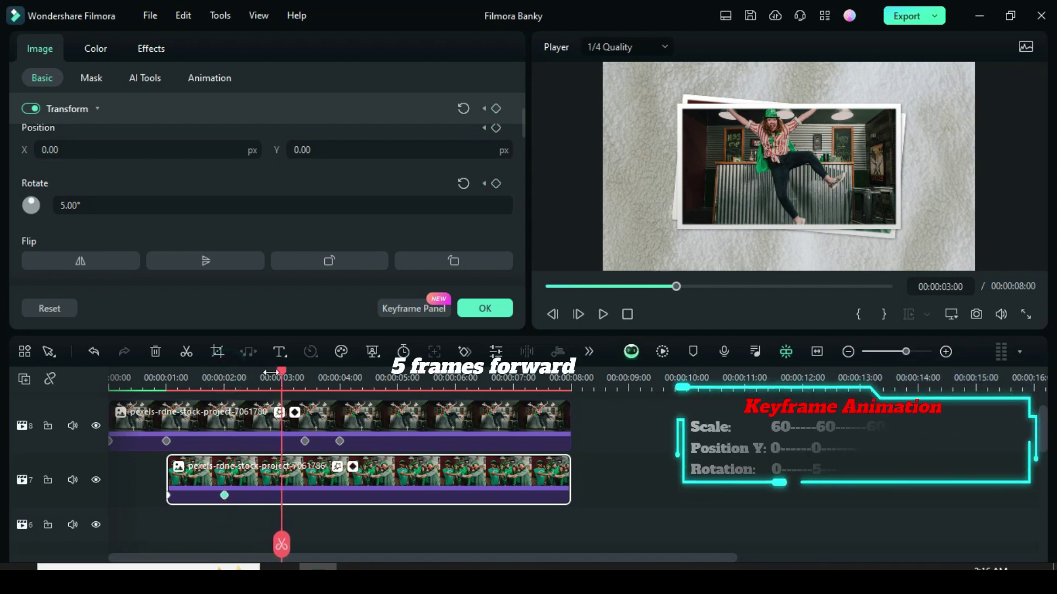
{"action": "left_click", "coordinate": [61, 207]}
{"action": "type", "text": "-"}
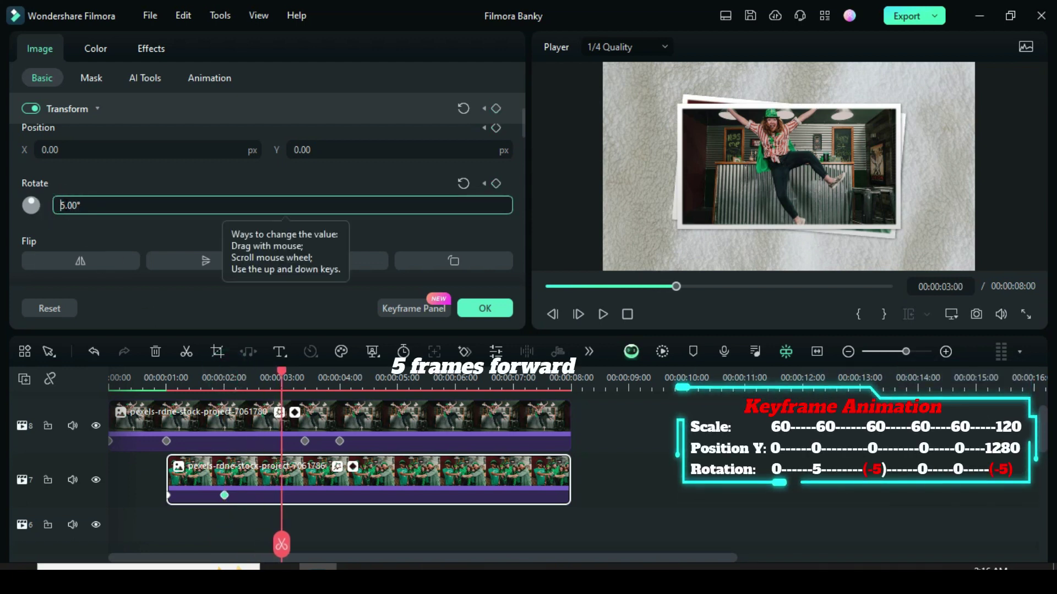
{"action": "left_click", "coordinate": [81, 178]}
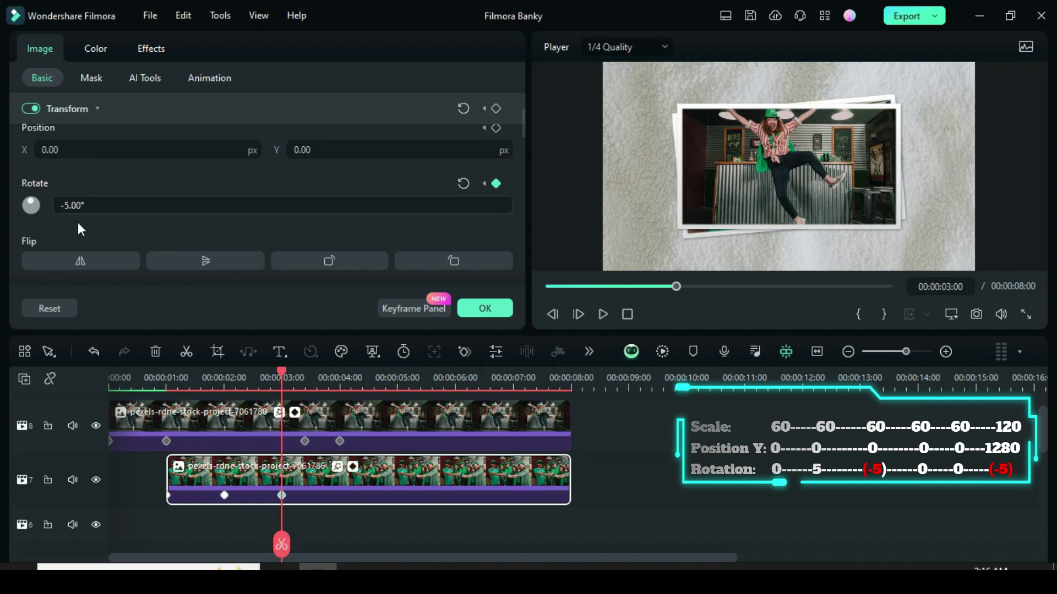
{"action": "left_click_drag", "start_coordinate": [285, 372], "coordinate": [305, 372]}
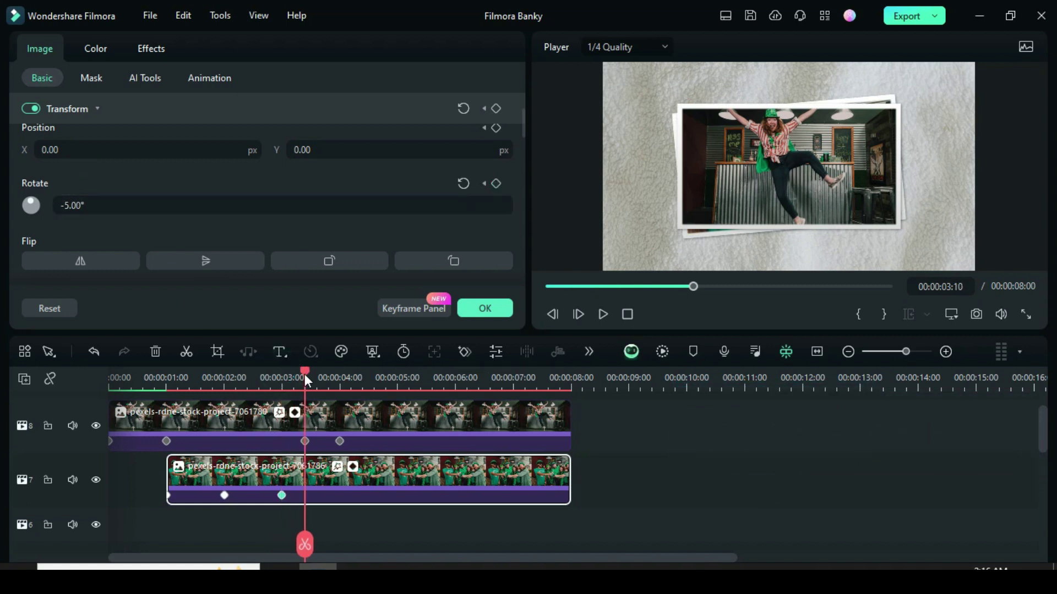
{"action": "left_click", "coordinate": [281, 495]}
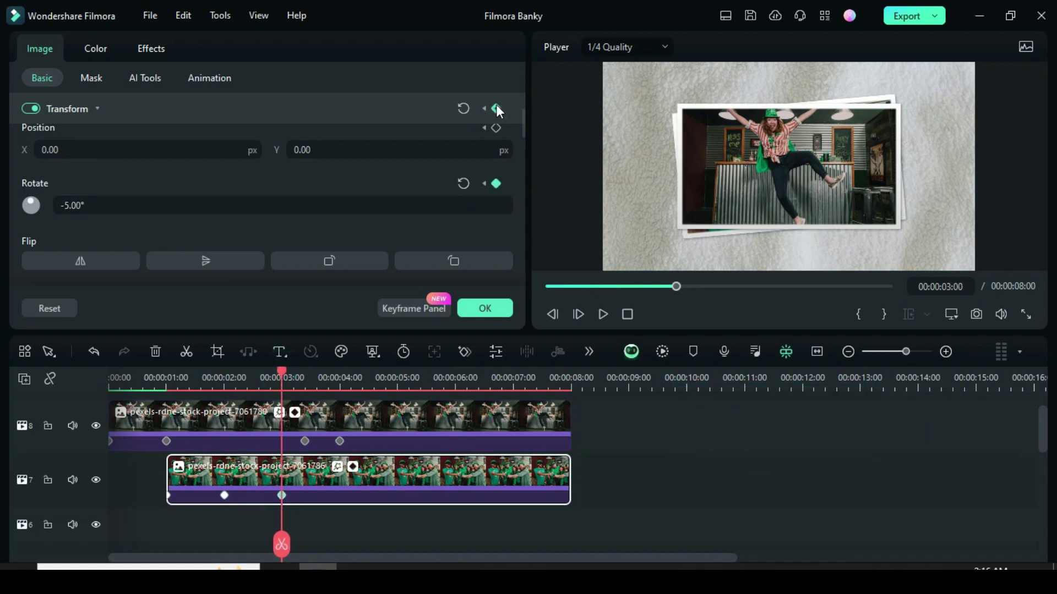
{"action": "left_click", "coordinate": [224, 495]}
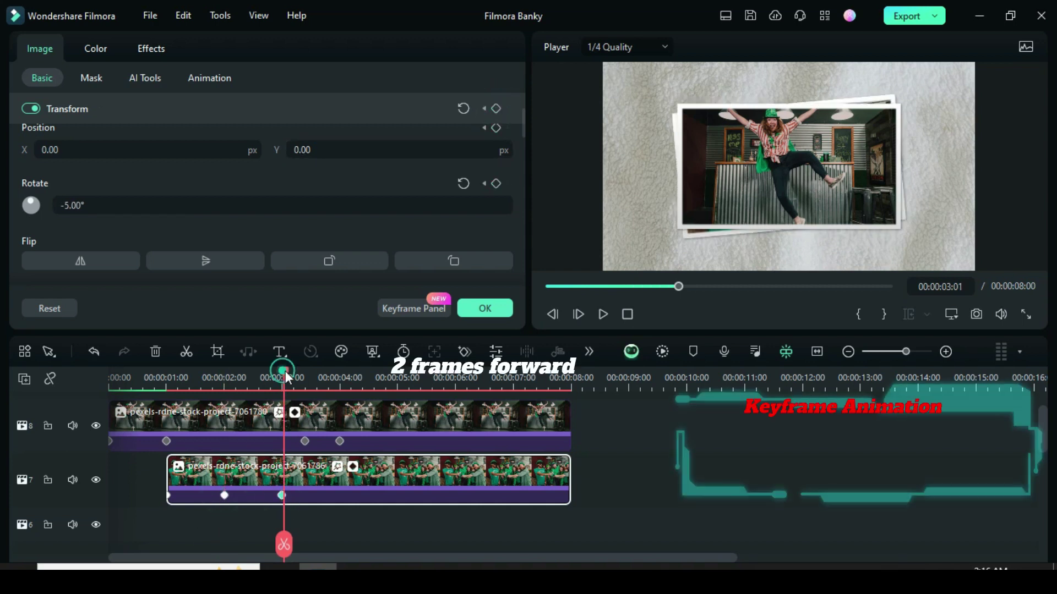
Step: Straighten the photo to 0° at 00:00:03:10 and add a keyframe at 4 seconds
{"action": "left_click_drag", "start_coordinate": [285, 371], "coordinate": [305, 372]}
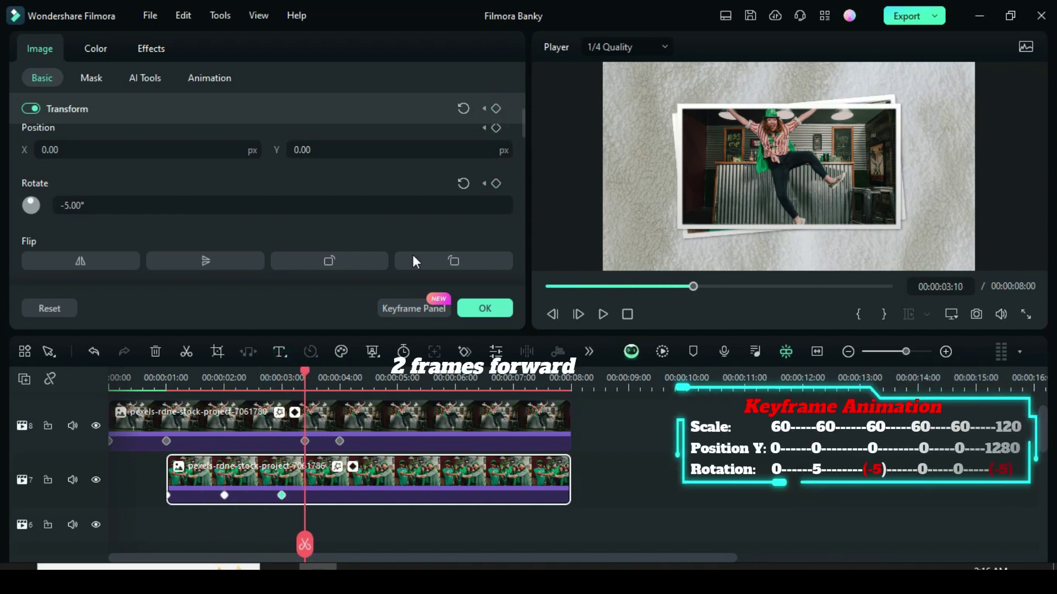
{"action": "left_click", "coordinate": [497, 108]}
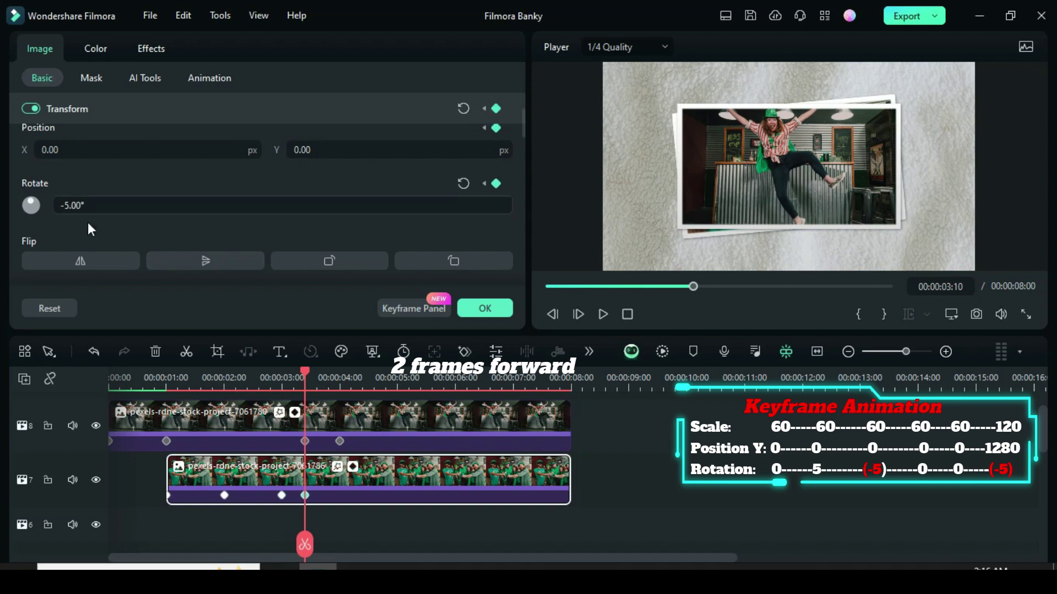
{"action": "left_click", "coordinate": [458, 183]}
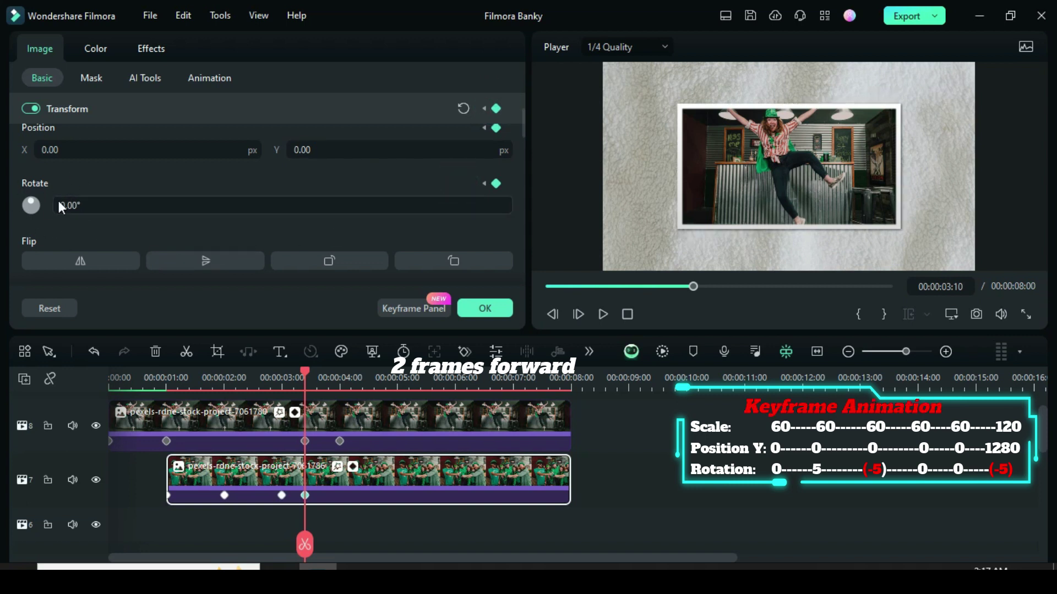
{"action": "left_click_drag", "start_coordinate": [306, 371], "coordinate": [340, 374]}
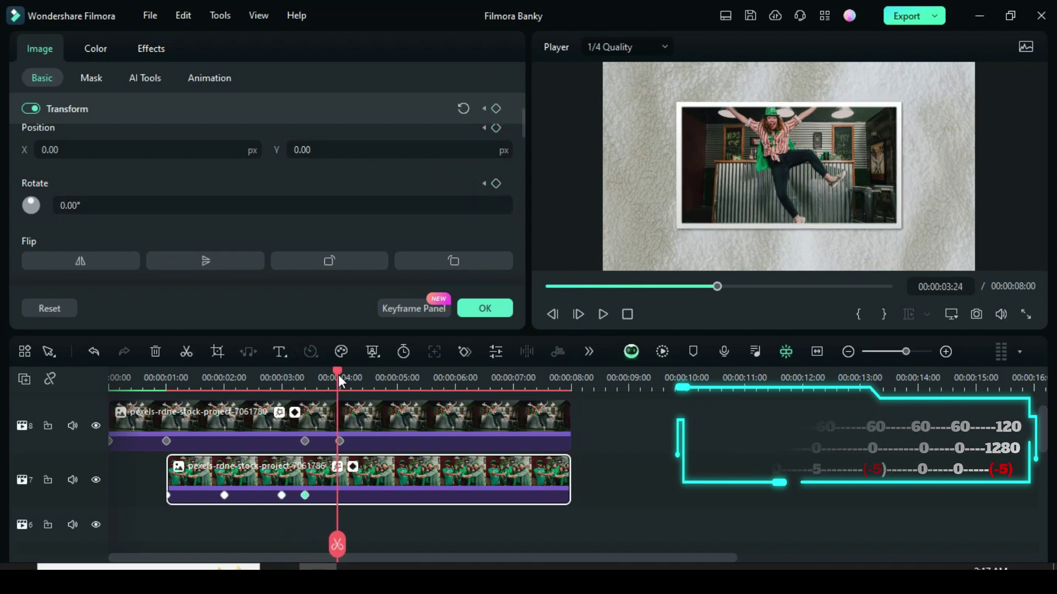
{"action": "left_click", "coordinate": [496, 108]}
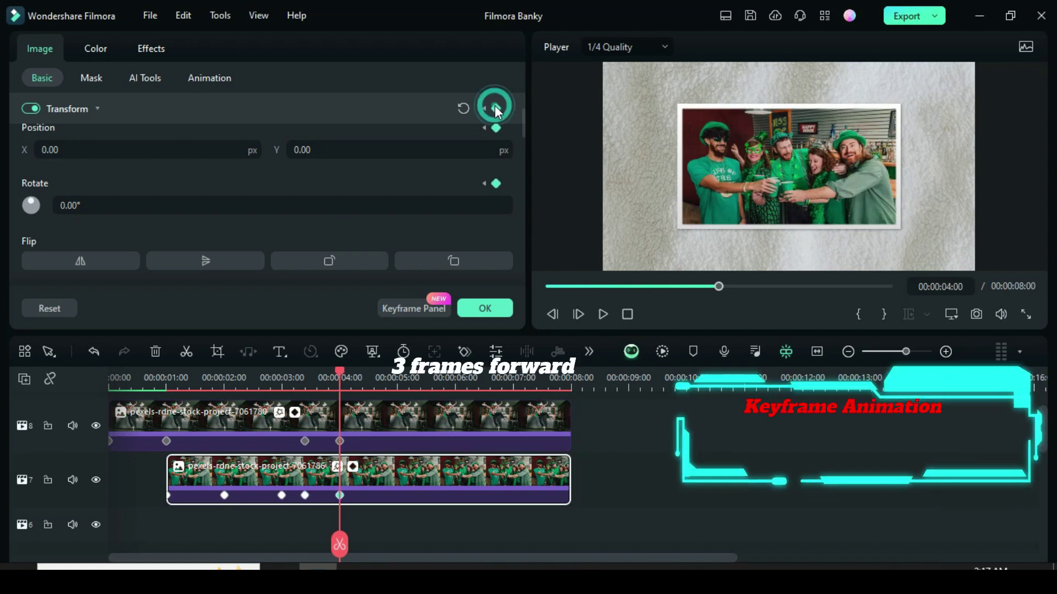
{"action": "left_click_drag", "start_coordinate": [341, 369], "coordinate": [375, 370]}
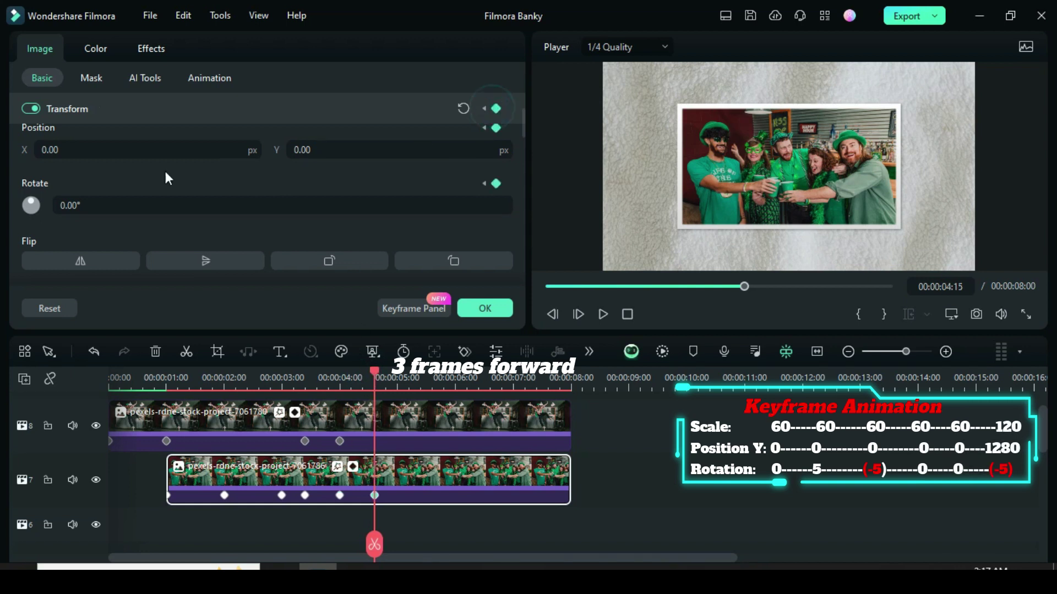
Step: At 4:15 set rotation -5°, scale 120% and position Y 1280
{"action": "left_click", "coordinate": [58, 205]}
{"action": "type", "text": "-5"}
{"action": "key", "text": "Return"}
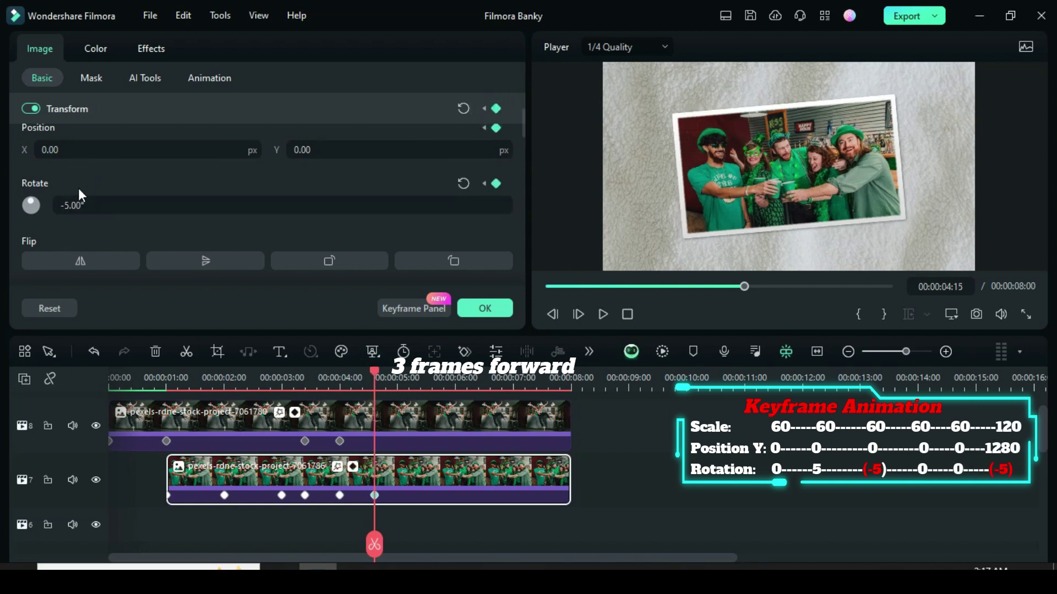
{"action": "scroll", "coordinate": [523, 128], "scroll_direction": "up", "scroll_amount": 2}
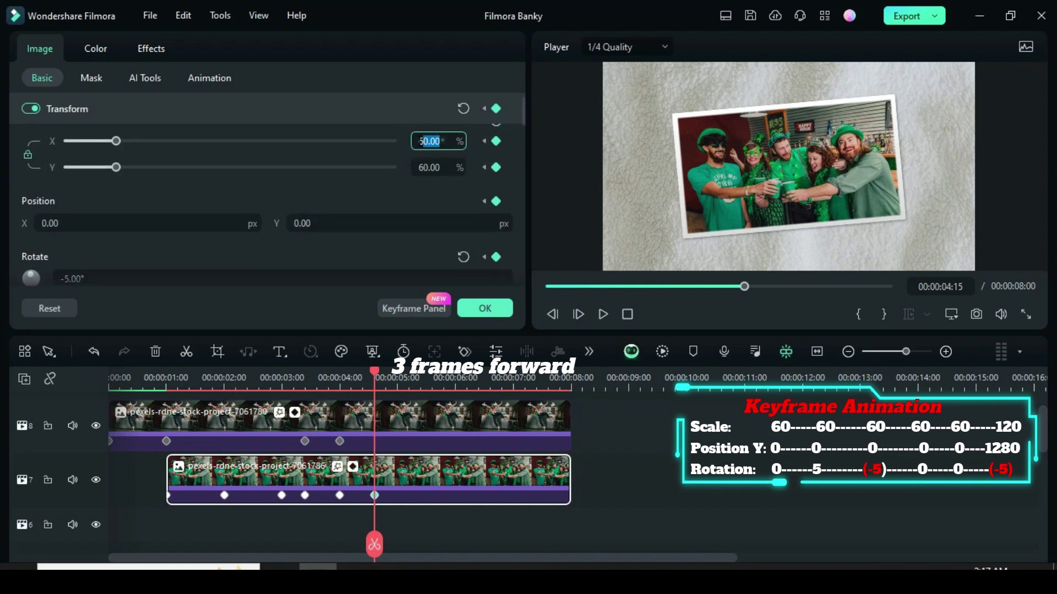
{"action": "left_click", "coordinate": [413, 141]}
{"action": "type", "text": "120"}
{"action": "key", "text": "Return"}
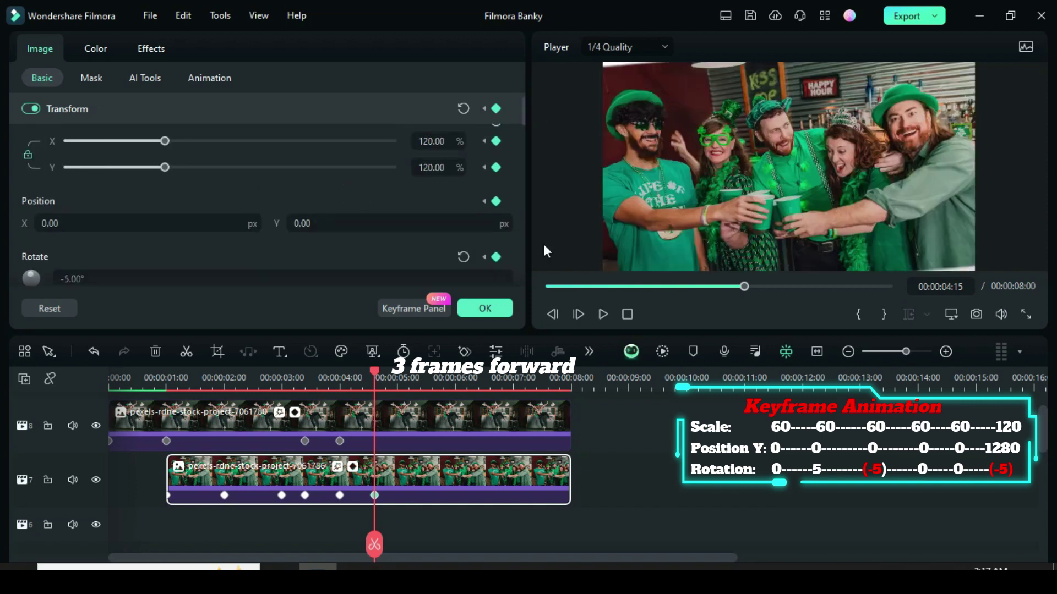
{"action": "left_click", "coordinate": [316, 221]}
{"action": "type", "text": "1280"}
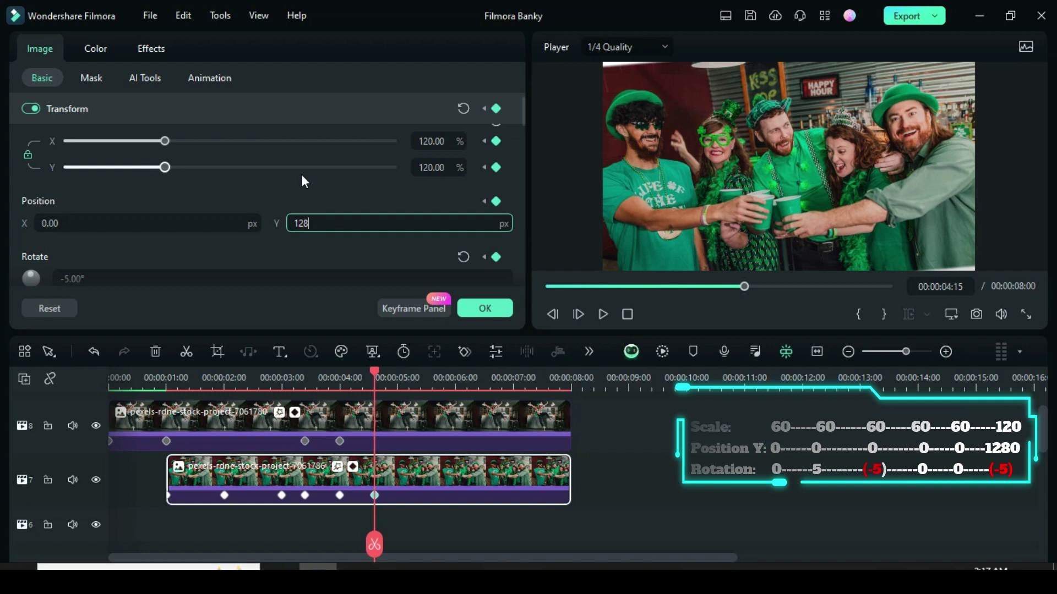
{"action": "key", "text": "Return"}
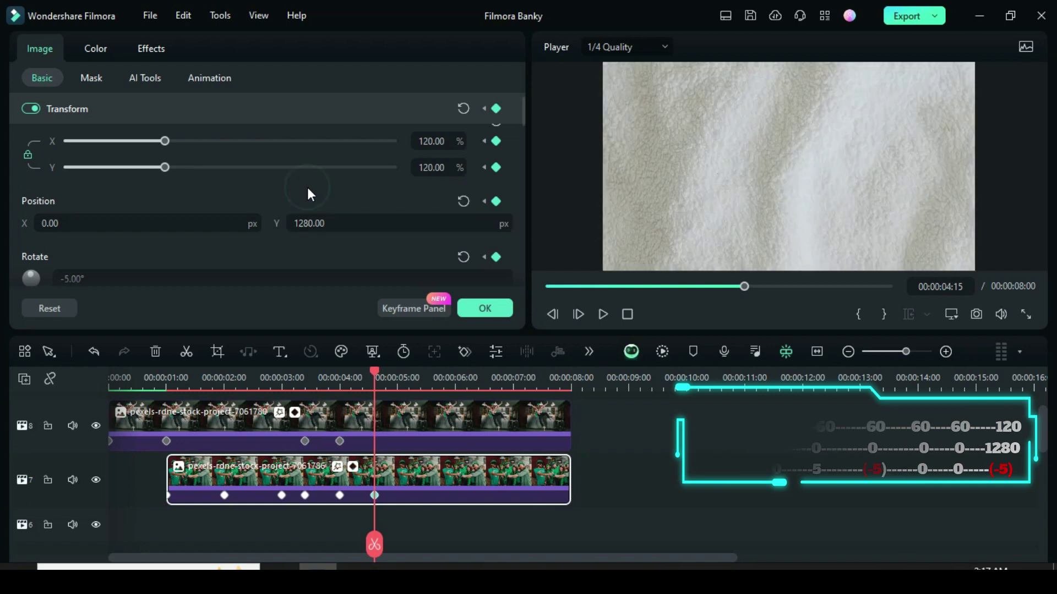
Step: Apply Ease out to all the second photo's keyframes, including Rotate, and confirm
{"action": "left_click", "coordinate": [548, 286]}
{"action": "left_click", "coordinate": [396, 306]}
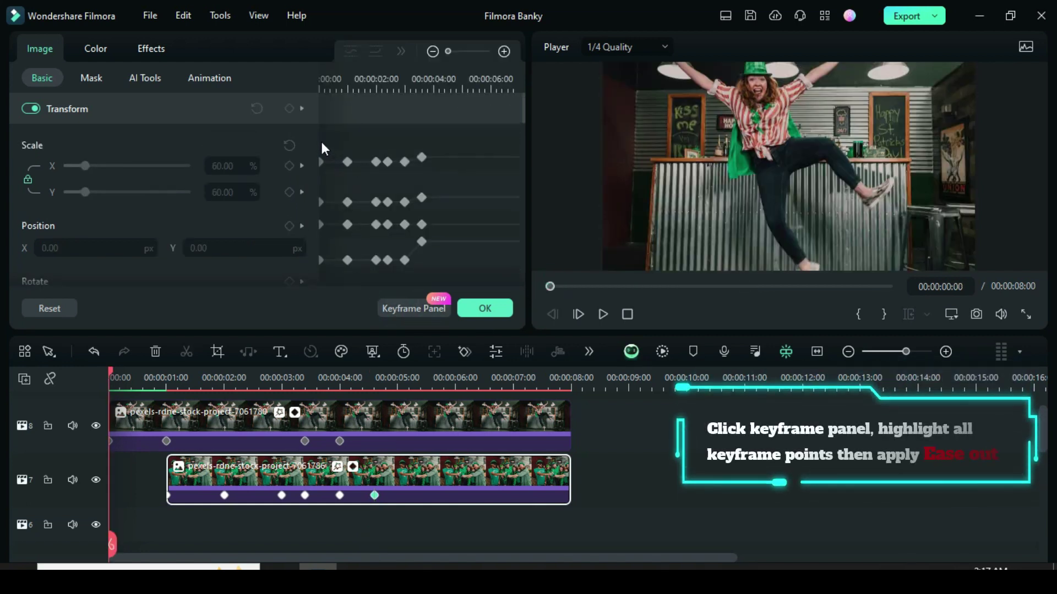
{"action": "left_click_drag", "start_coordinate": [321, 140], "coordinate": [435, 270]}
{"action": "right_click", "coordinate": [422, 158]}
{"action": "left_click", "coordinate": [455, 330]}
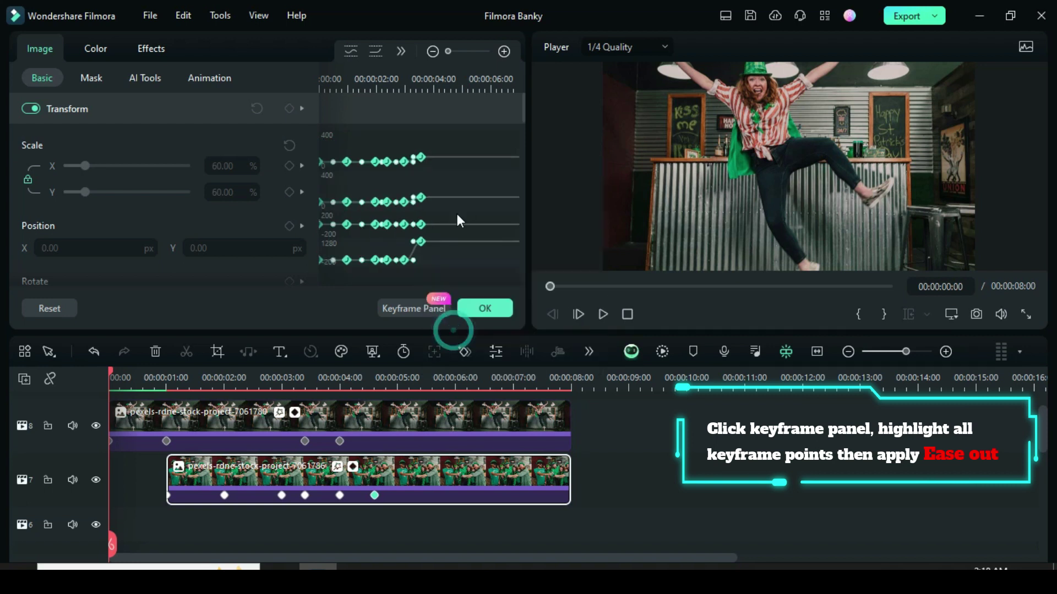
{"action": "scroll", "coordinate": [325, 236], "scroll_direction": "down", "scroll_amount": 1}
{"action": "left_click_drag", "start_coordinate": [320, 232], "coordinate": [425, 253]}
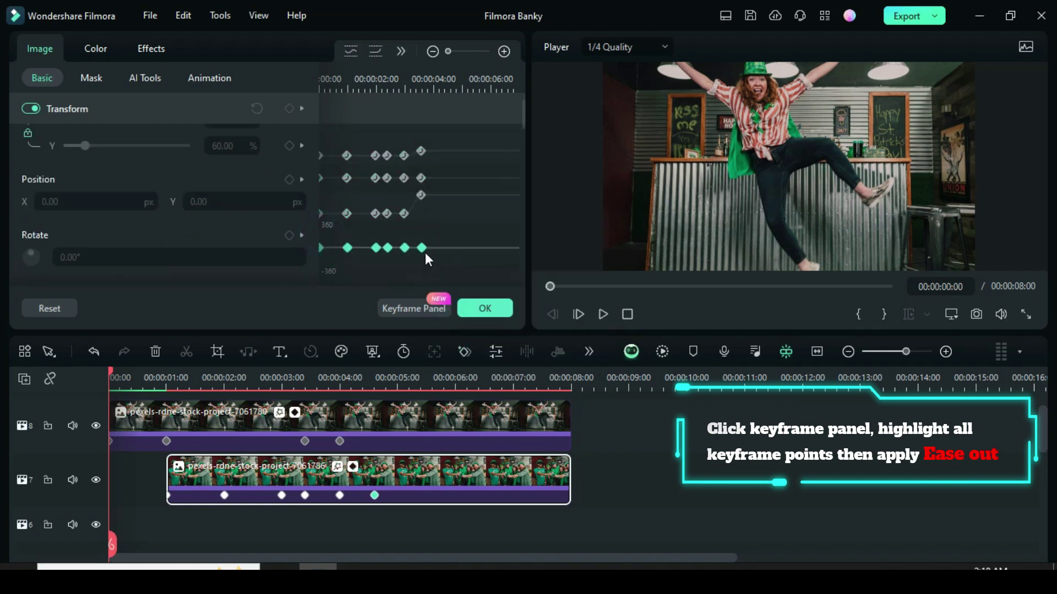
{"action": "right_click", "coordinate": [425, 253]}
{"action": "left_click", "coordinate": [464, 421]}
{"action": "left_click", "coordinate": [483, 312]}
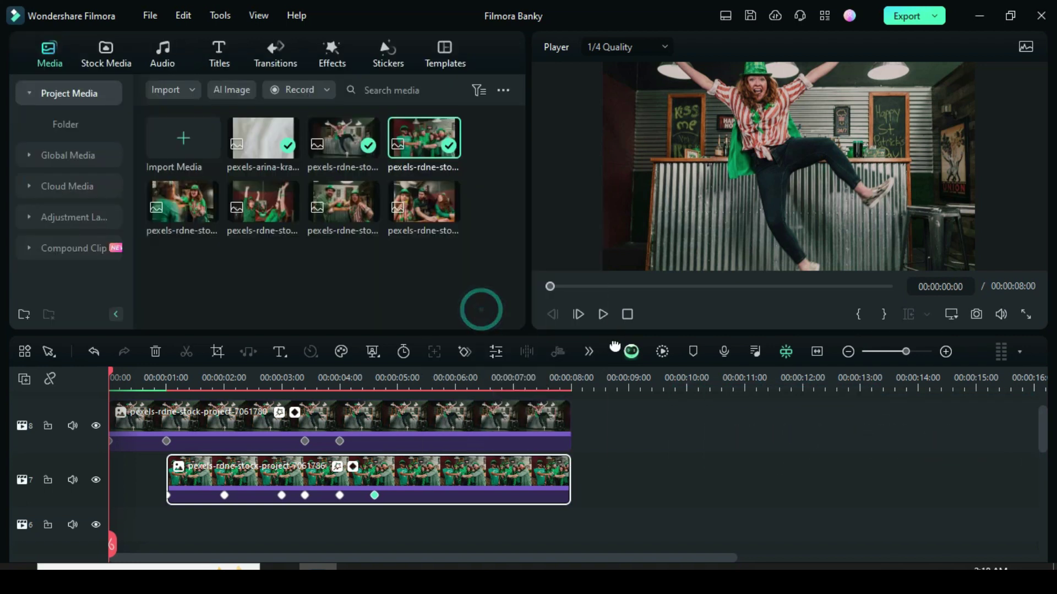
Step: Render the timeline, play the photo animation, then pause with the playhead at 1 second
{"action": "left_click", "coordinate": [663, 350]}
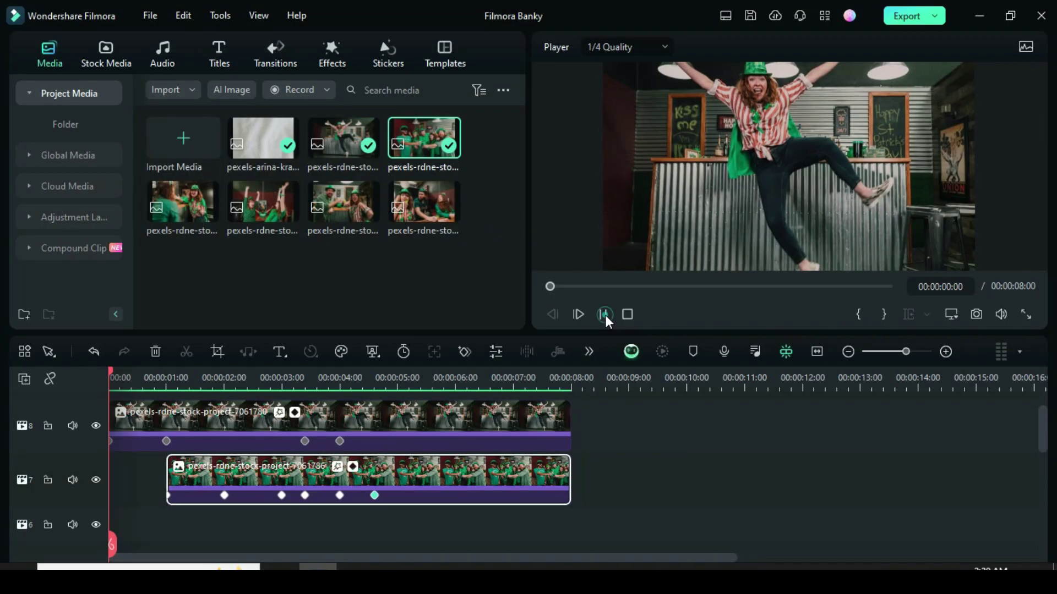
{"action": "left_click", "coordinate": [605, 314]}
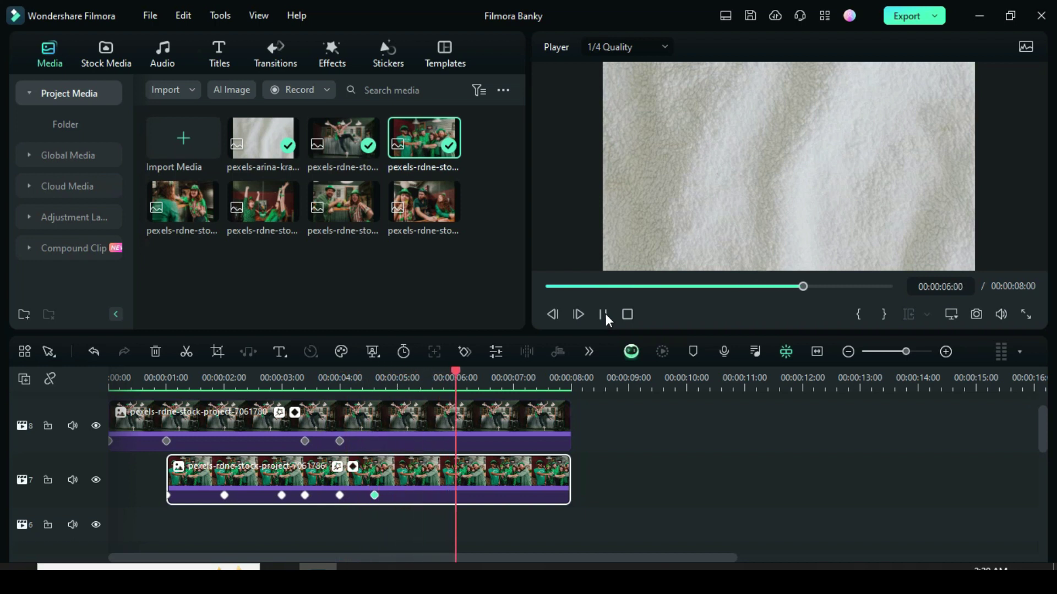
{"action": "left_click", "coordinate": [606, 315]}
{"action": "left_click", "coordinate": [160, 502]}
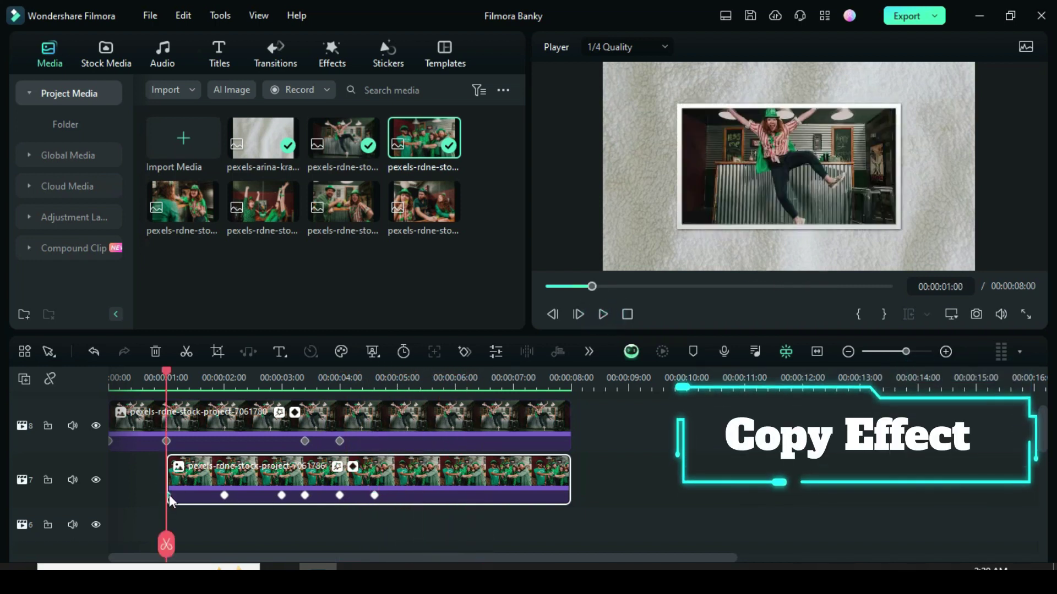
Step: Copy the group photo's animation onto a new party photo on the track below, ending at 8 seconds
{"action": "right_click", "coordinate": [358, 484]}
{"action": "left_click", "coordinate": [391, 503]}
{"action": "scroll", "coordinate": [271, 477], "scroll_direction": "down", "scroll_amount": 2}
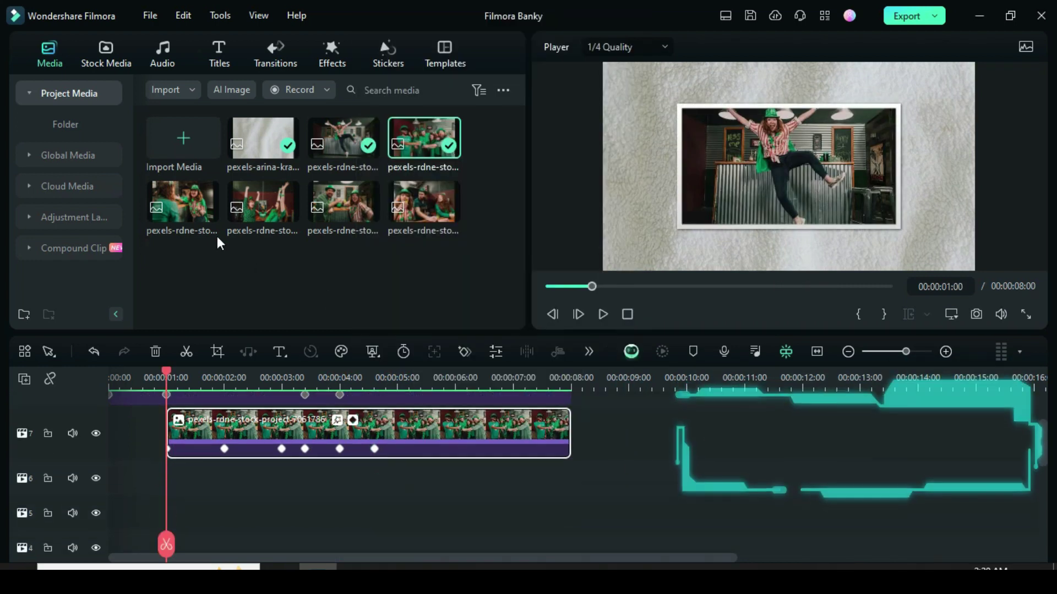
{"action": "left_click_drag", "start_coordinate": [189, 227], "coordinate": [200, 485]}
{"action": "left_click_drag", "start_coordinate": [451, 483], "coordinate": [565, 490]}
{"action": "right_click", "coordinate": [358, 484]}
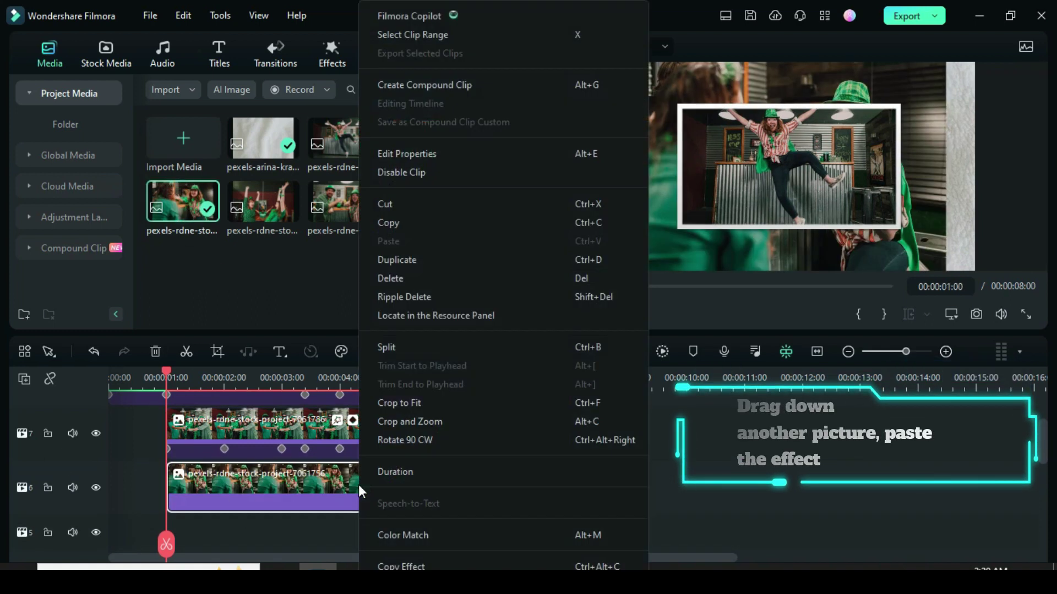
{"action": "left_click", "coordinate": [394, 538]}
Step: Shift the new clip's last two keyframes later and check the 05:04 keyframe
{"action": "left_click_drag", "start_coordinate": [374, 503], "coordinate": [411, 503]}
{"action": "left_click_drag", "start_coordinate": [340, 503], "coordinate": [375, 503]}
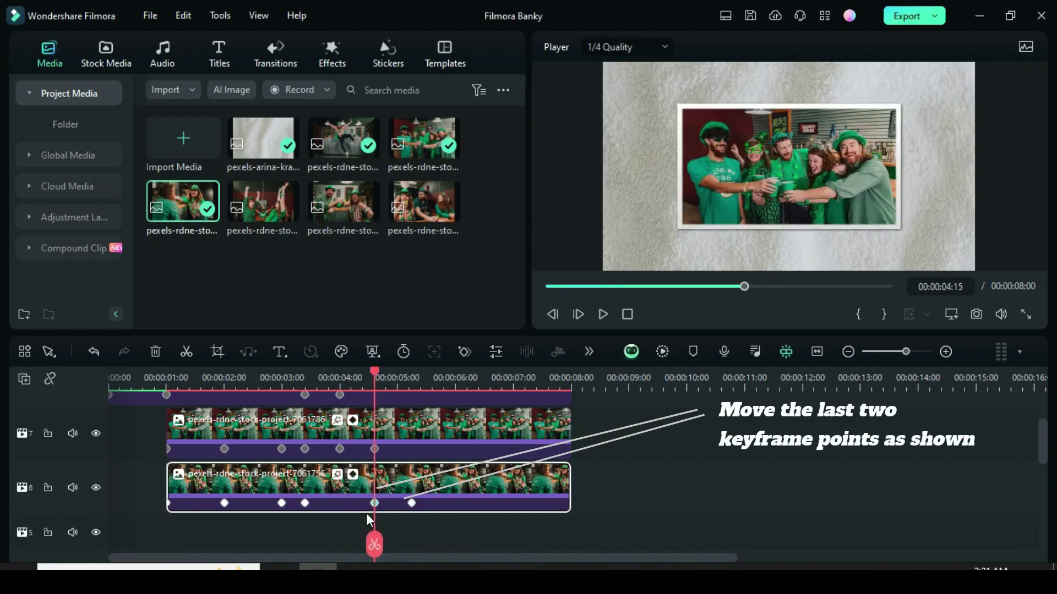
{"action": "left_click_drag", "start_coordinate": [384, 377], "coordinate": [412, 377]}
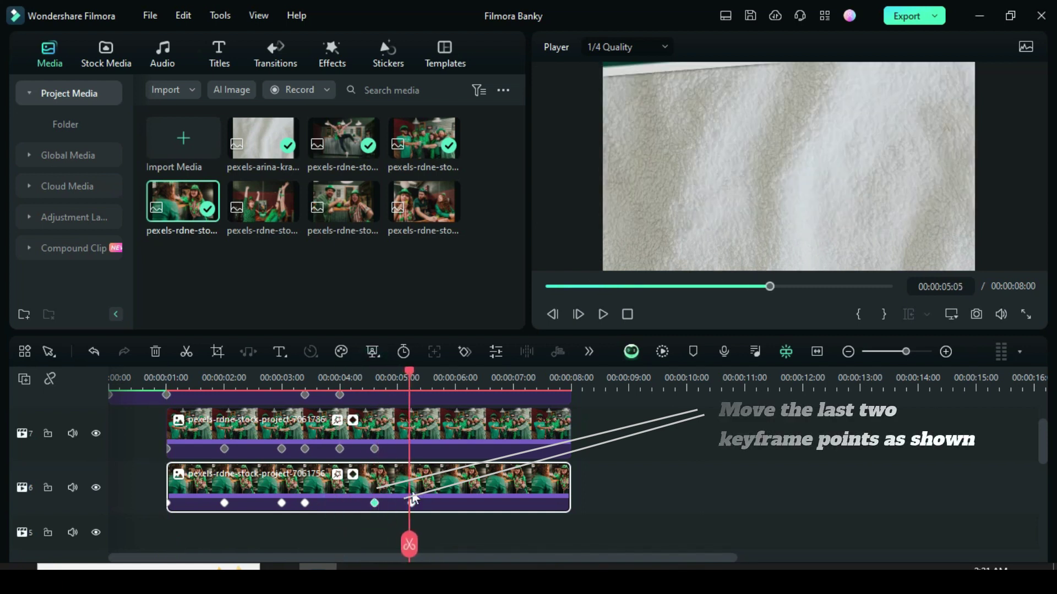
{"action": "scroll", "coordinate": [457, 387], "scroll_direction": "up", "scroll_amount": 1}
{"action": "left_click", "coordinate": [412, 503]}
{"action": "scroll", "coordinate": [407, 505], "scroll_direction": "up", "scroll_amount": 1}
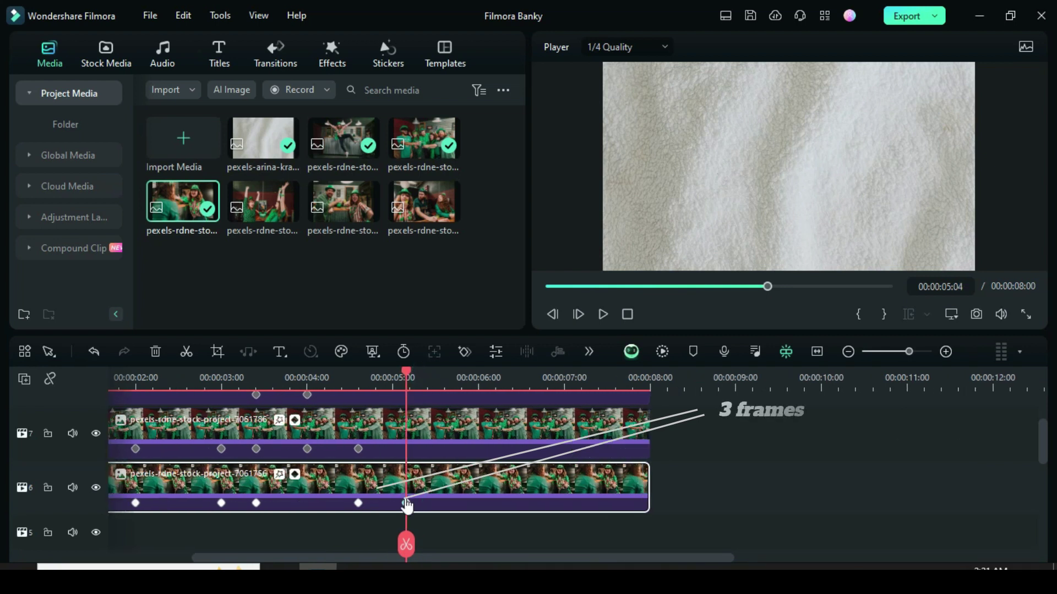
{"action": "key", "text": "Right"}
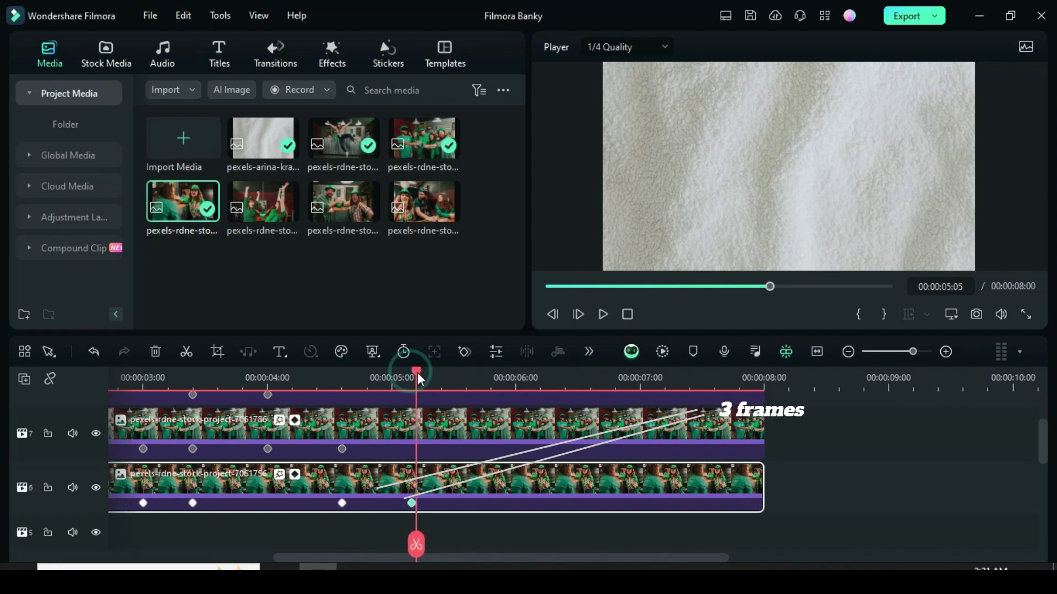
{"action": "scroll", "coordinate": [435, 444], "scroll_direction": "down", "scroll_amount": 2}
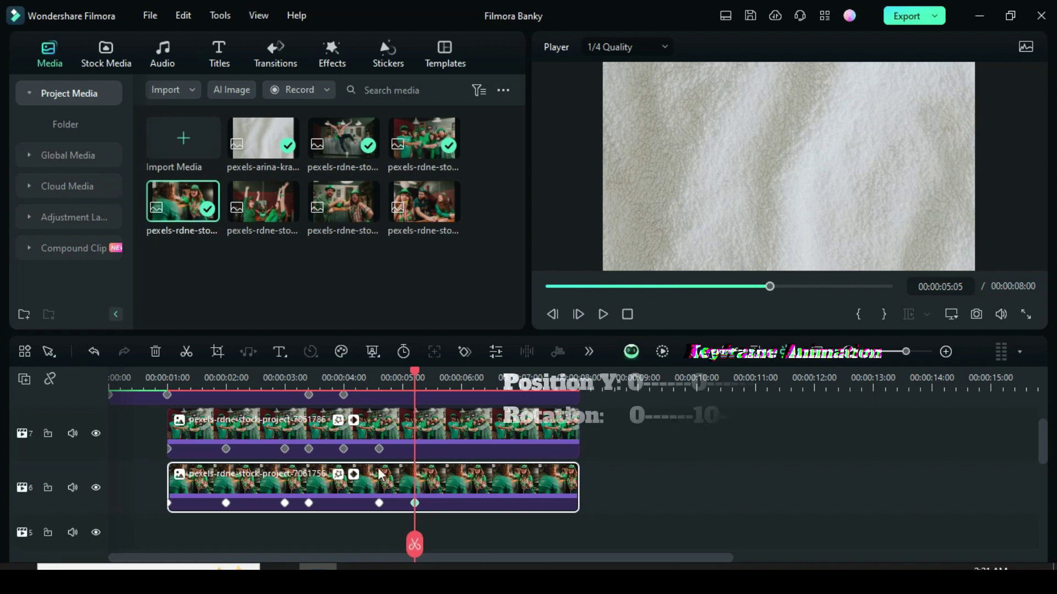
Step: Set the new clip's rotation to 10° at its 2-second keyframe
{"action": "left_click", "coordinate": [225, 503]}
{"action": "double_click", "coordinate": [245, 492]}
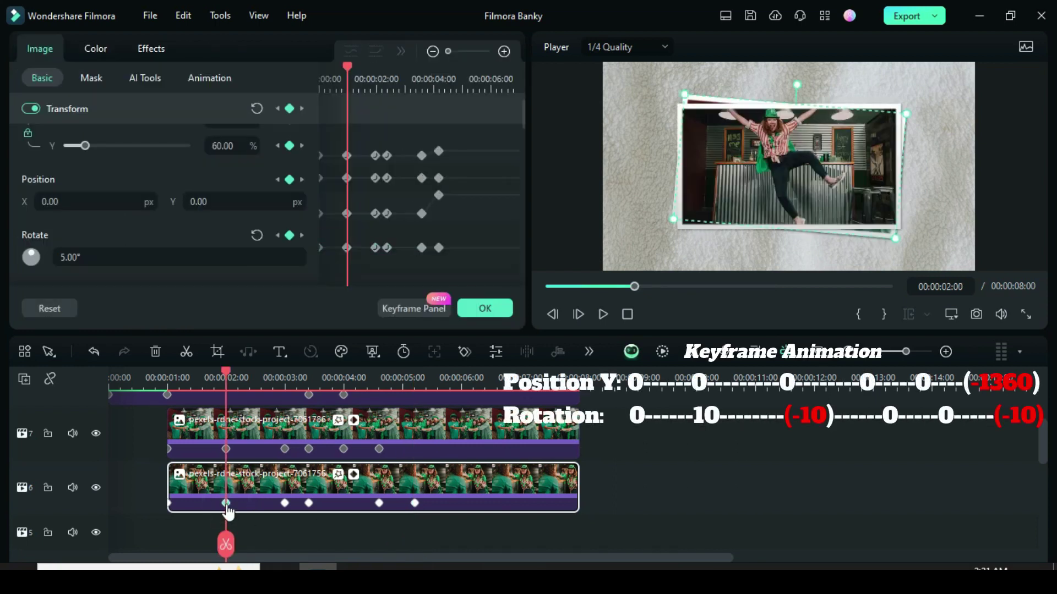
{"action": "left_click", "coordinate": [392, 312]}
{"action": "left_click", "coordinate": [71, 256]}
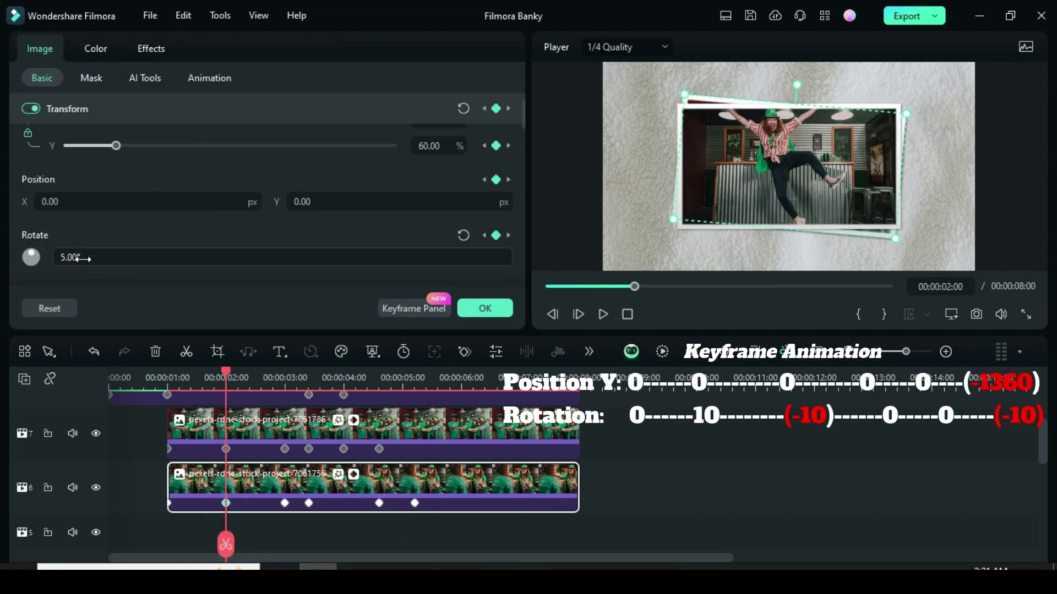
{"action": "key", "text": "ctrl+a"}
{"action": "type", "text": "10"}
{"action": "left_click", "coordinate": [116, 229]}
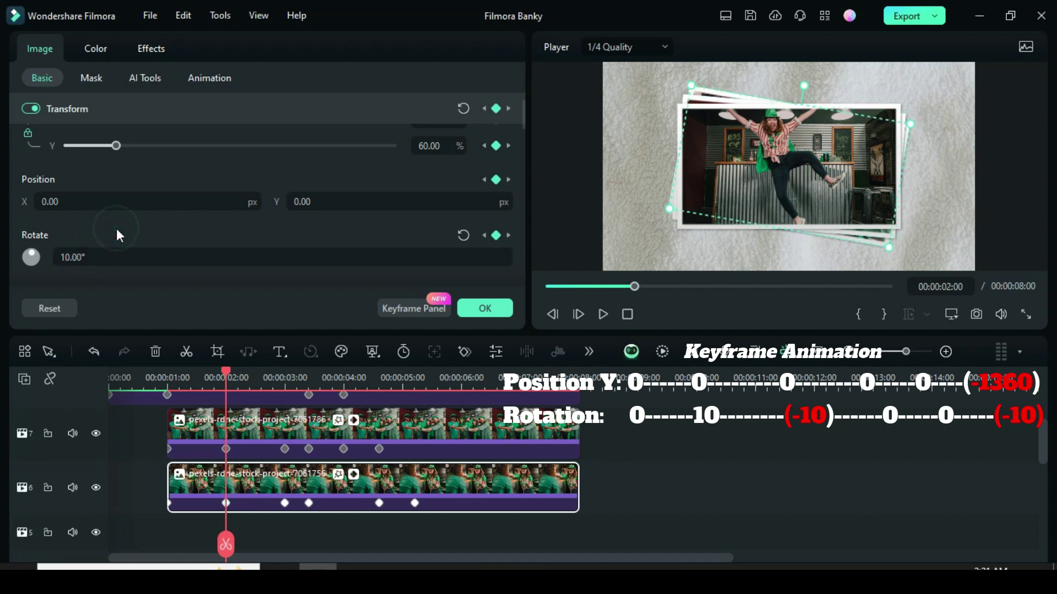
Step: Edit the rotation at the 3-second and final 05:05 keyframes, and the vertical position
{"action": "left_click", "coordinate": [285, 503]}
{"action": "left_click", "coordinate": [61, 257]}
{"action": "key", "text": "ctrl+a"}
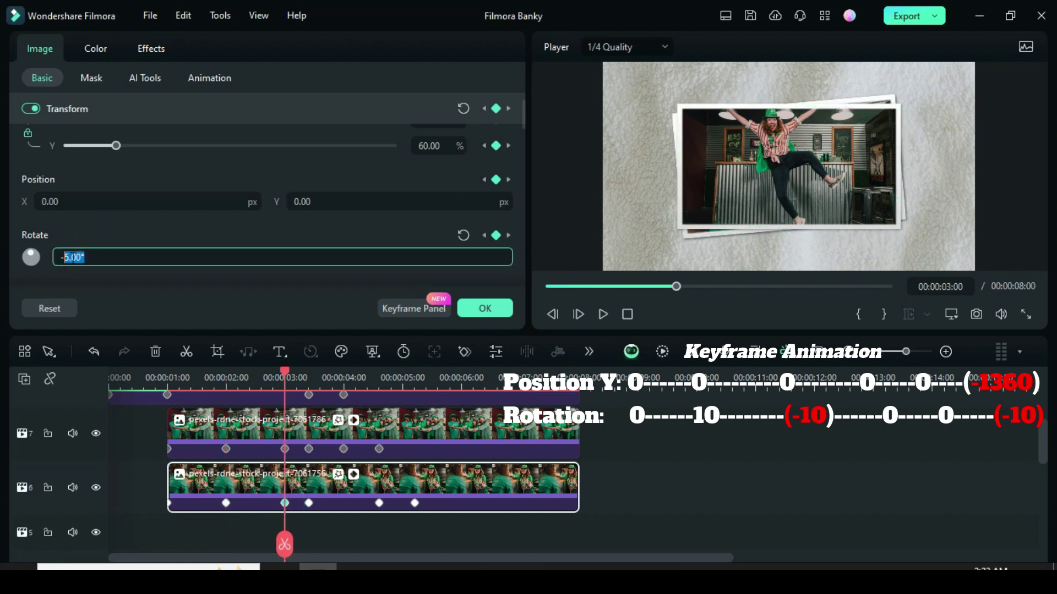
{"action": "left_click", "coordinate": [415, 503]}
{"action": "left_click", "coordinate": [69, 257]}
{"action": "key", "text": "ctrl+a"}
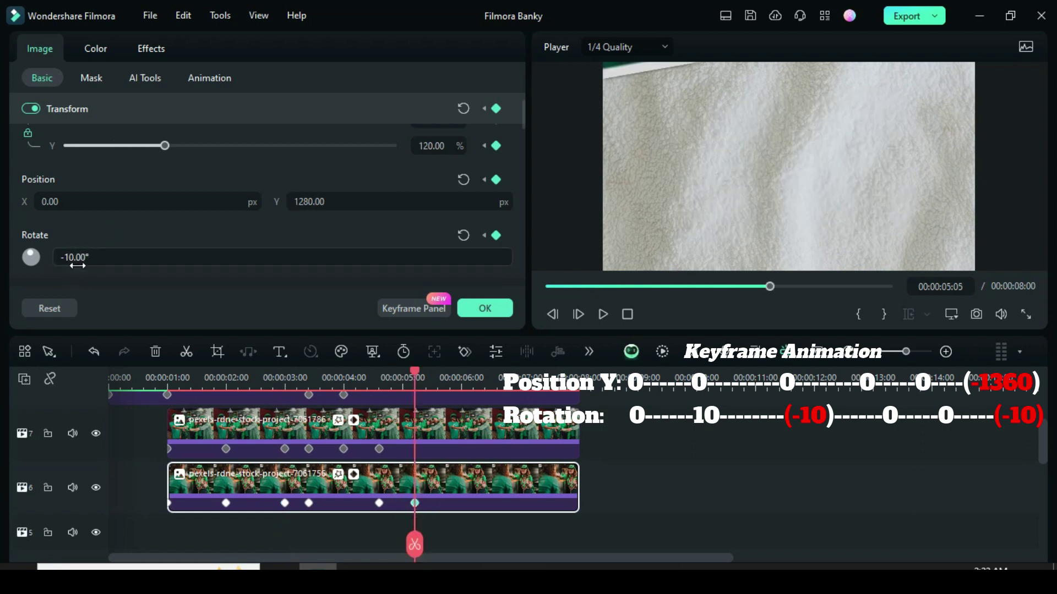
{"action": "left_click", "coordinate": [314, 199]}
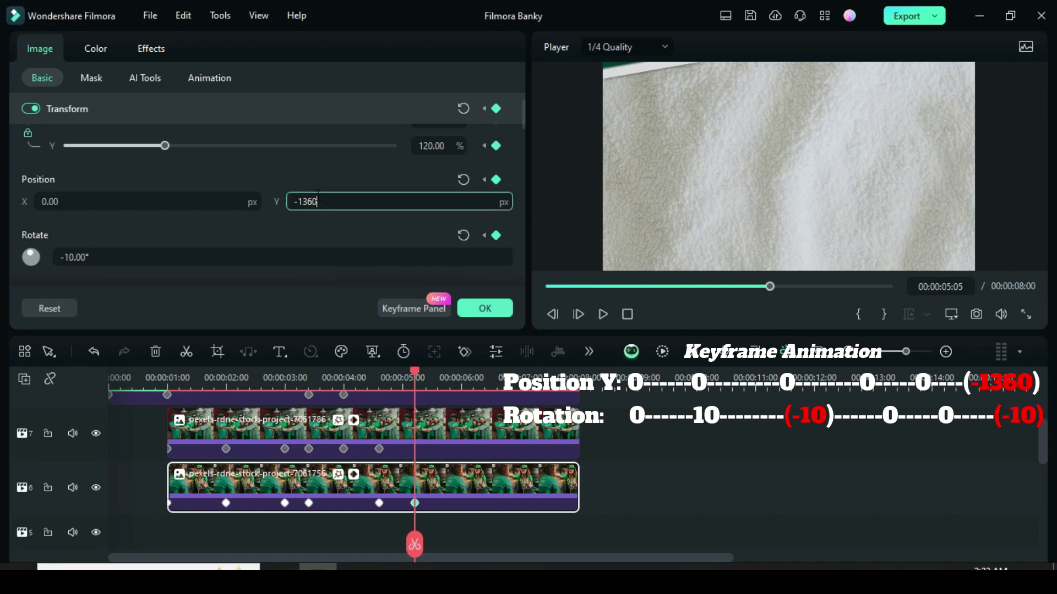
Step: Apply ease out to all the clip's keyframes, including the Scale keyframes
{"action": "left_click", "coordinate": [418, 309]}
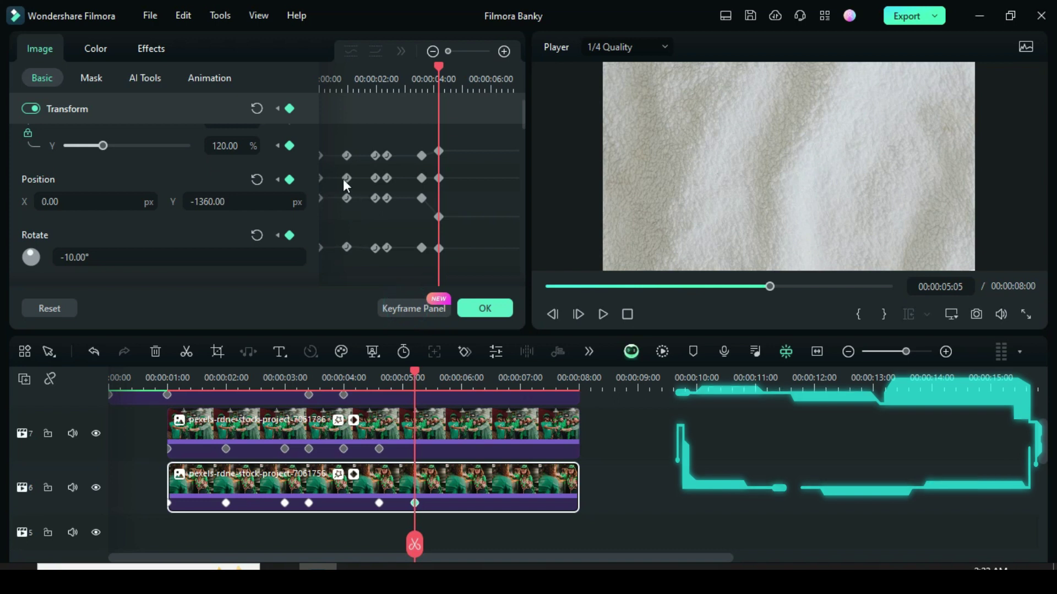
{"action": "left_click_drag", "start_coordinate": [323, 140], "coordinate": [427, 258]}
{"action": "right_click", "coordinate": [439, 152]}
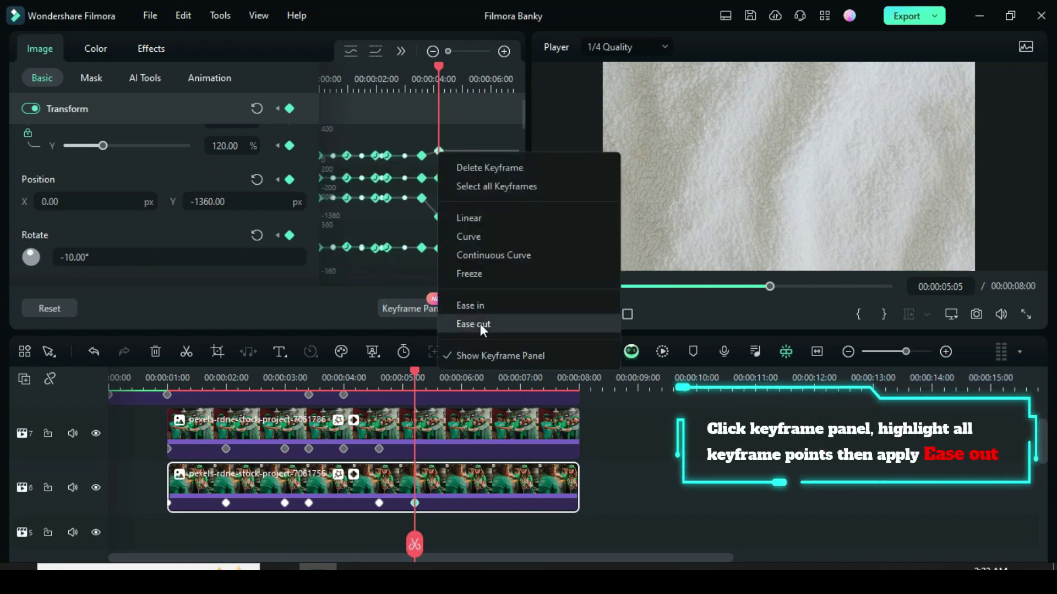
{"action": "left_click", "coordinate": [480, 323]}
{"action": "mouse_move", "coordinate": [523, 120]}
{"action": "left_mouse_down"}
{"action": "mouse_move", "coordinate": [522, 134]}
{"action": "mouse_move", "coordinate": [518, 110]}
{"action": "left_mouse_up"}
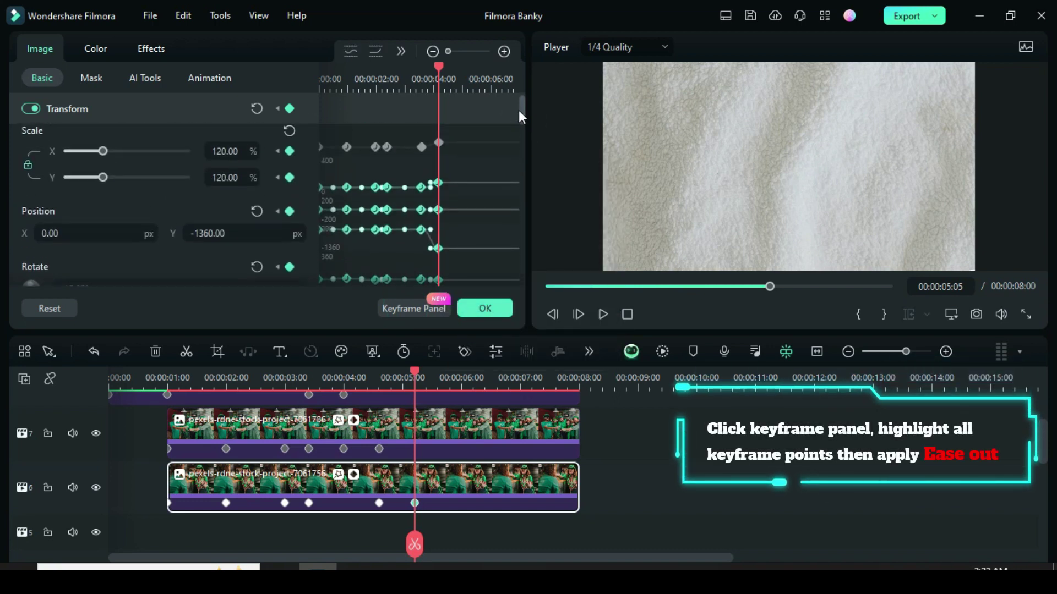
{"action": "left_click_drag", "start_coordinate": [320, 144], "coordinate": [428, 174]}
{"action": "right_click", "coordinate": [439, 158]}
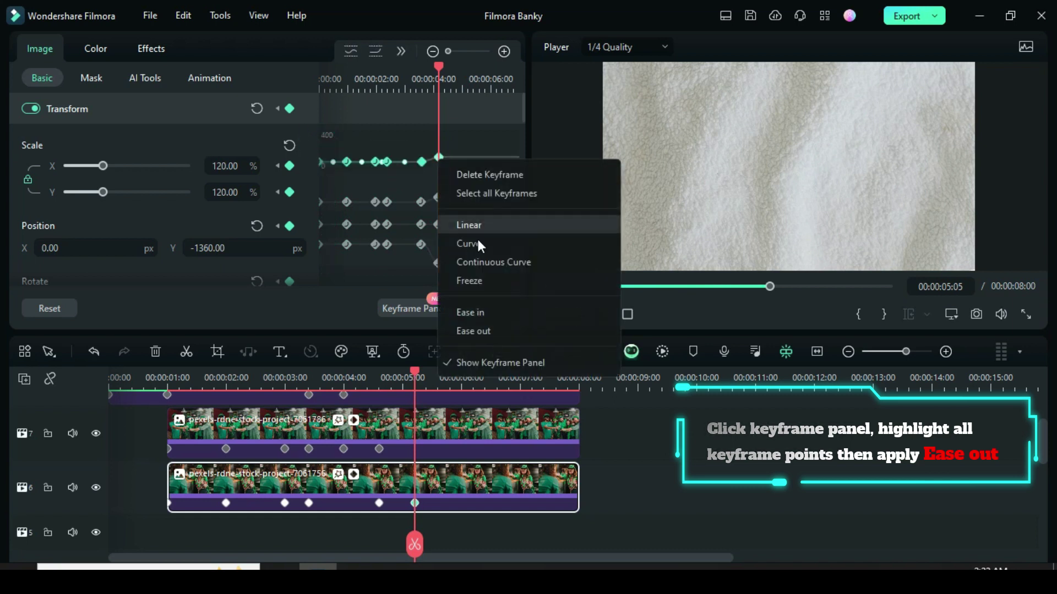
{"action": "left_click", "coordinate": [466, 330]}
Step: Render the timeline preview from the start and play the photo's tilt-and-fly-out animation
{"action": "left_click", "coordinate": [547, 286]}
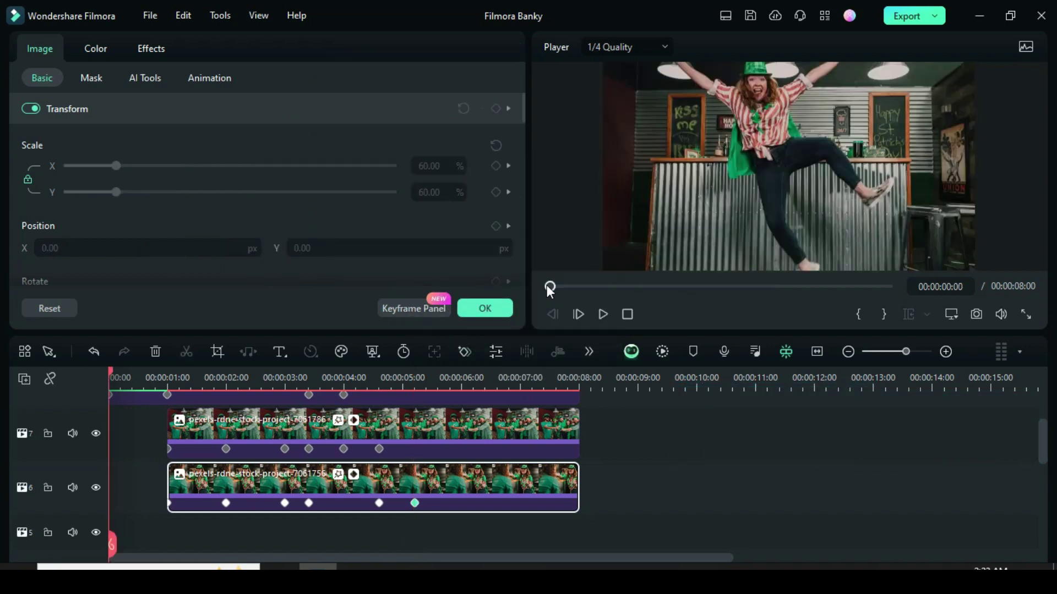
{"action": "left_click", "coordinate": [662, 353]}
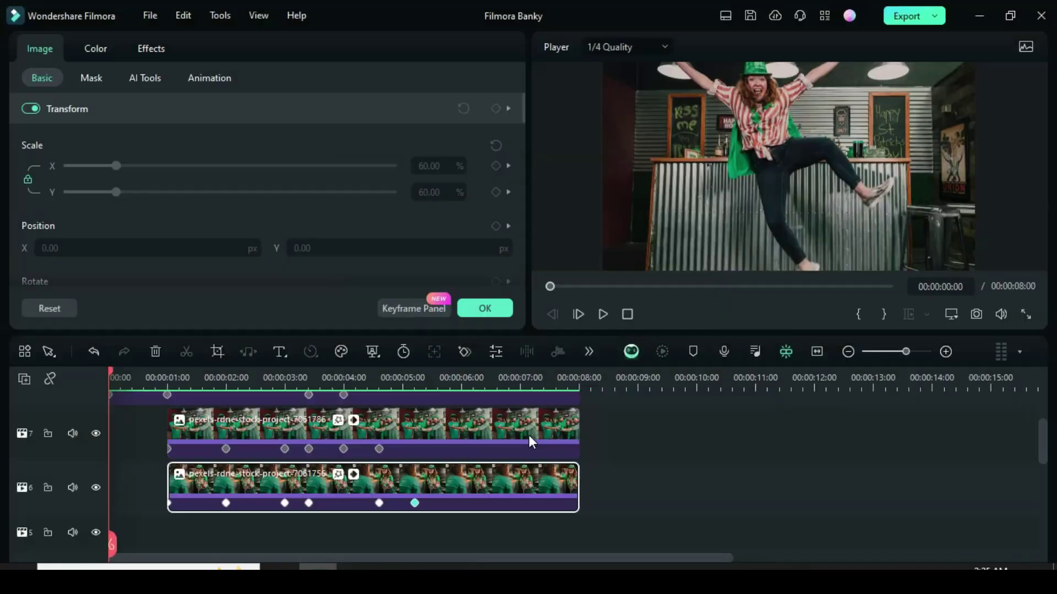
{"action": "left_click", "coordinate": [601, 314]}
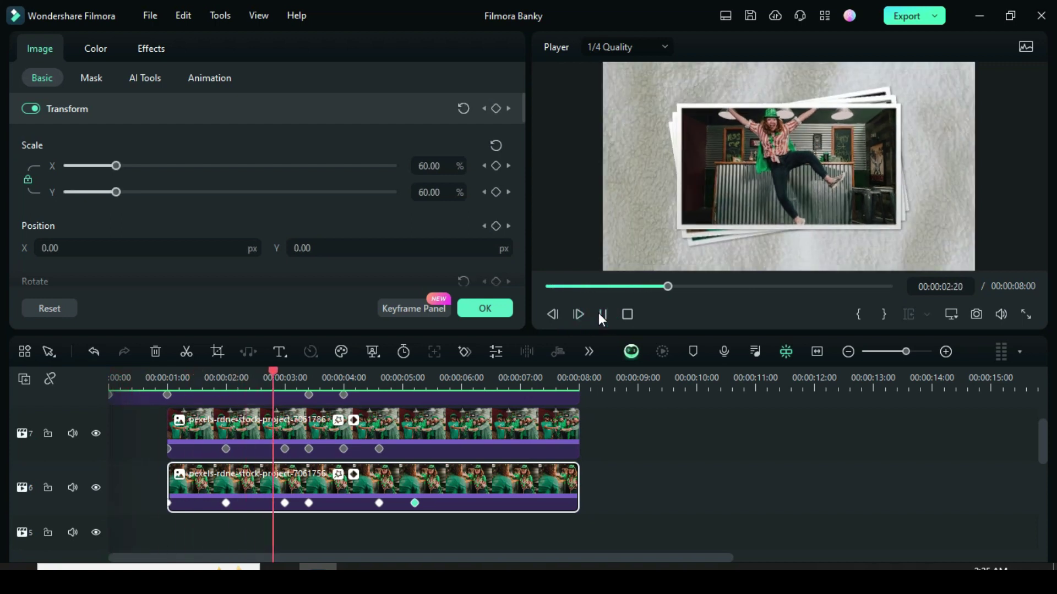
{"action": "left_click", "coordinate": [599, 313]}
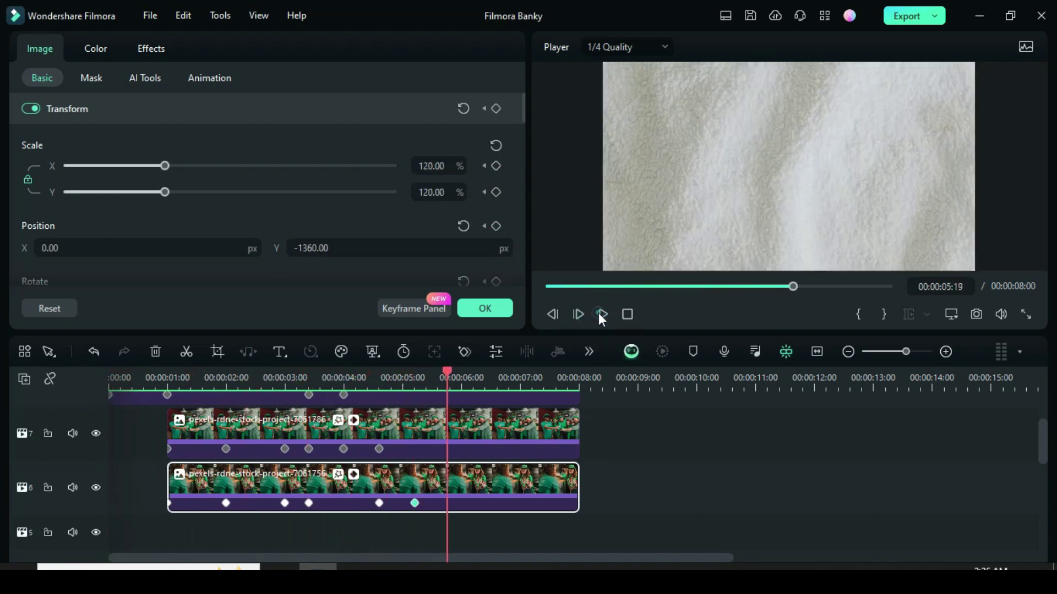
{"action": "left_click", "coordinate": [170, 503]}
Step: Copy the track 6 clip's animation and add another photo on track 5 ending at 00:00:08:00
{"action": "right_click", "coordinate": [378, 482]}
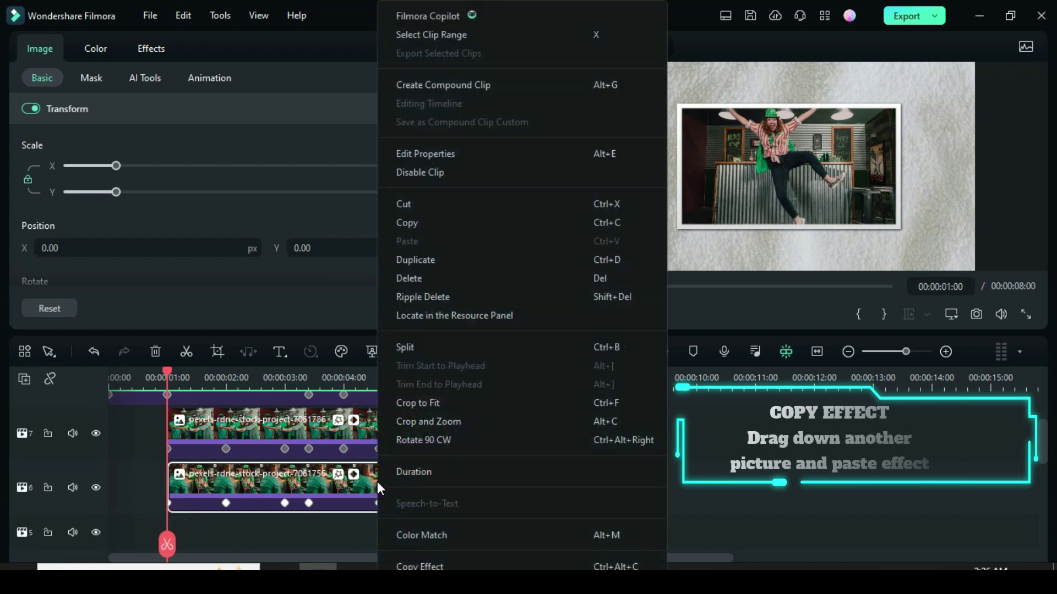
{"action": "left_click", "coordinate": [422, 532]}
{"action": "left_click", "coordinate": [483, 309]}
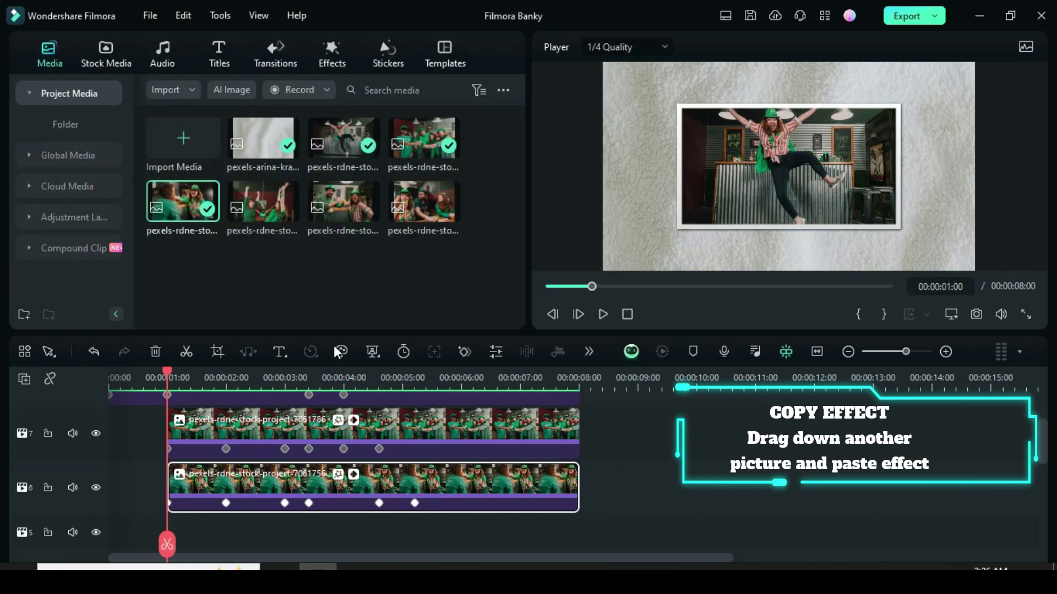
{"action": "left_click_drag", "start_coordinate": [264, 198], "coordinate": [197, 512]}
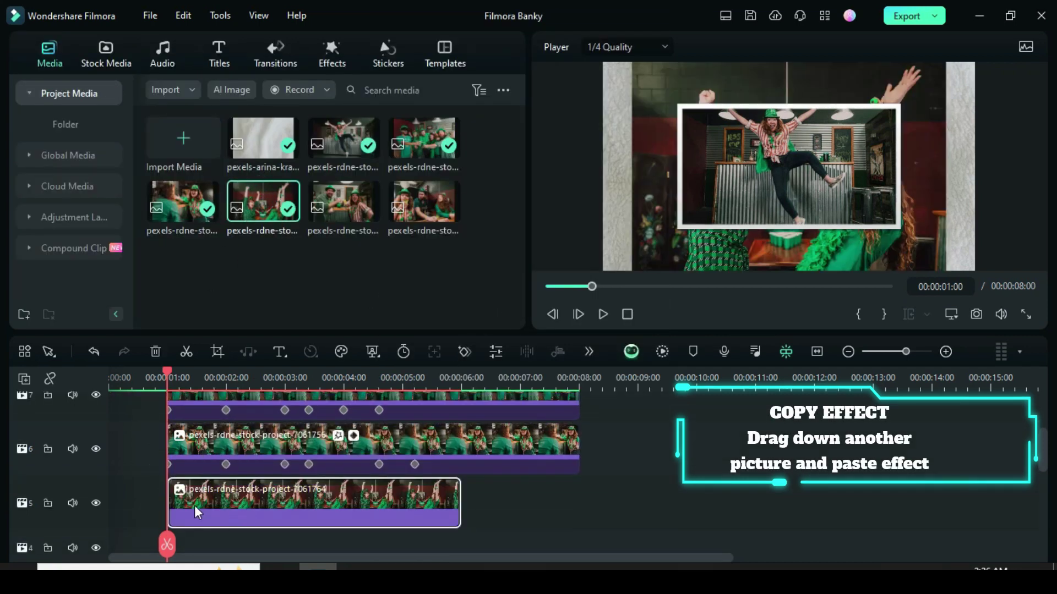
{"action": "left_click_drag", "start_coordinate": [460, 503], "coordinate": [578, 503]}
Step: Paste the animation onto the new clip and move its fourth keyframe to 05:05 and last to 05:20
{"action": "right_click", "coordinate": [394, 503]}
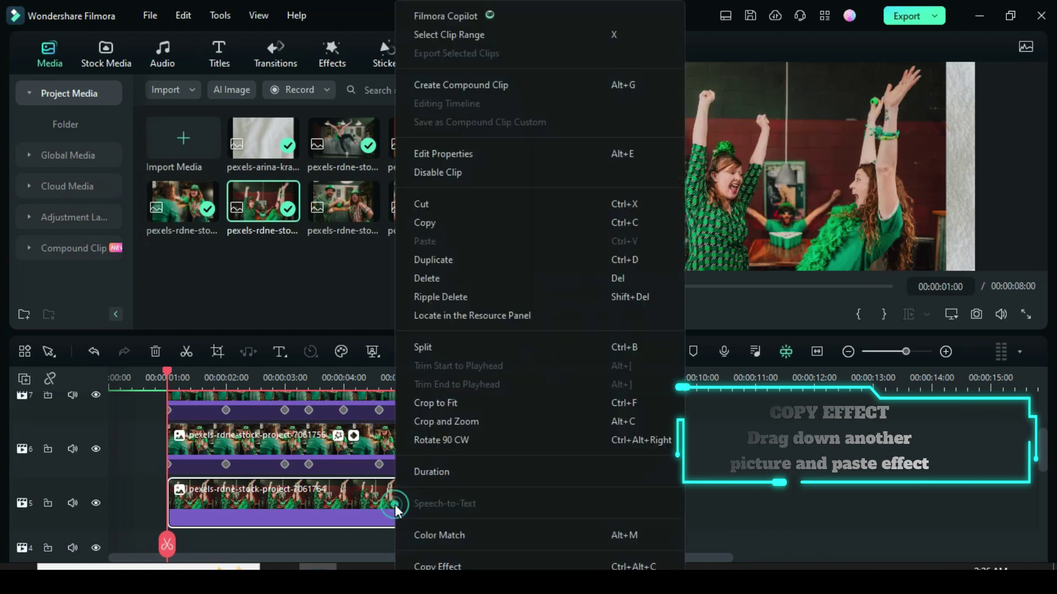
{"action": "left_click", "coordinate": [446, 525]}
{"action": "left_click_drag", "start_coordinate": [415, 519], "coordinate": [455, 519]}
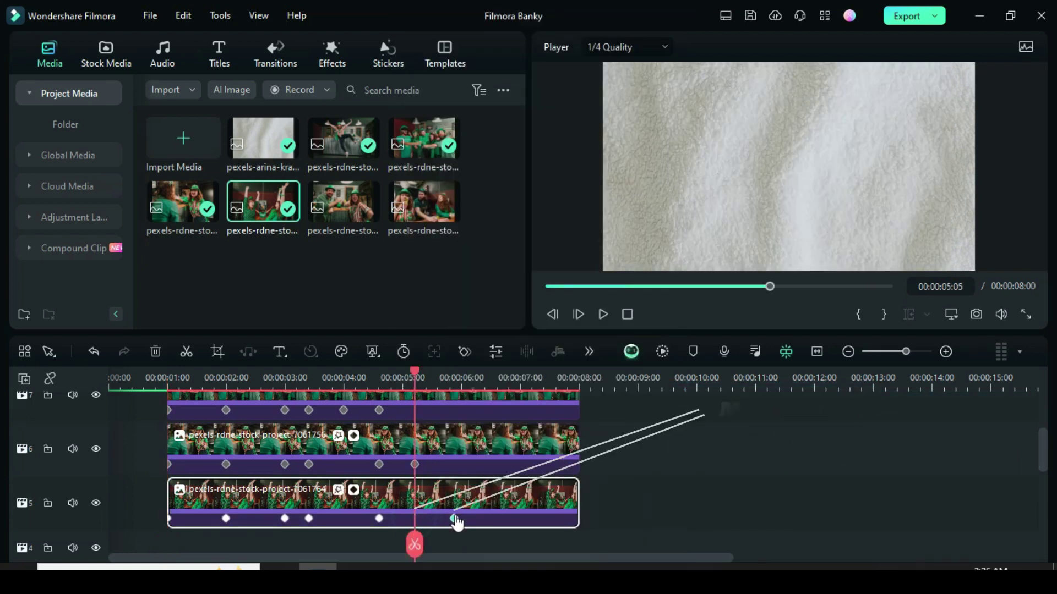
{"action": "left_click", "coordinate": [380, 518]}
{"action": "left_click_drag", "start_coordinate": [380, 522], "coordinate": [415, 522]}
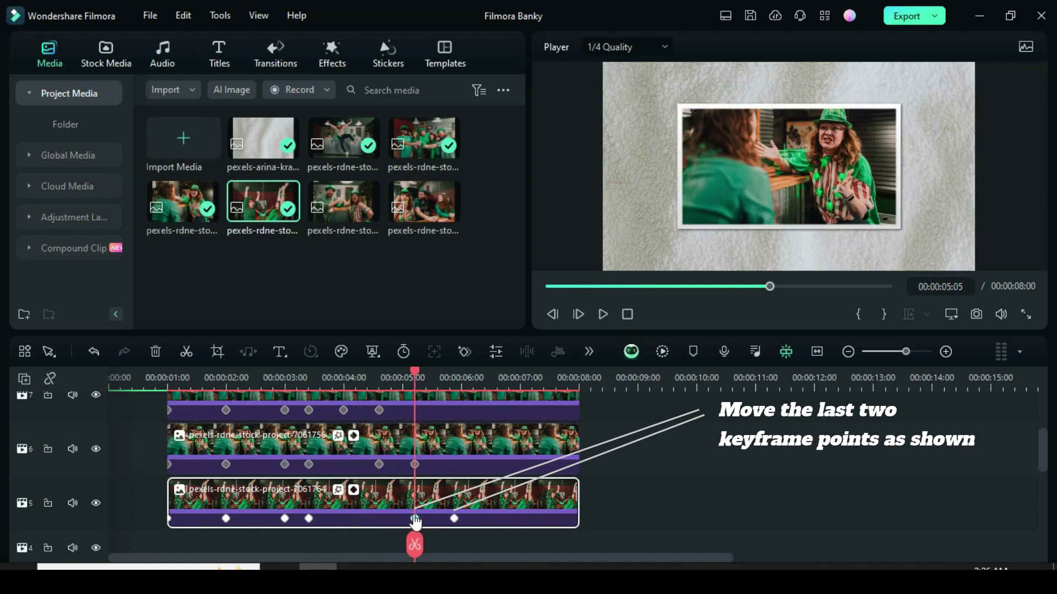
{"action": "left_click_drag", "start_coordinate": [413, 379], "coordinate": [449, 380]}
{"action": "scroll", "coordinate": [451, 381], "scroll_direction": "down", "scroll_amount": 1}
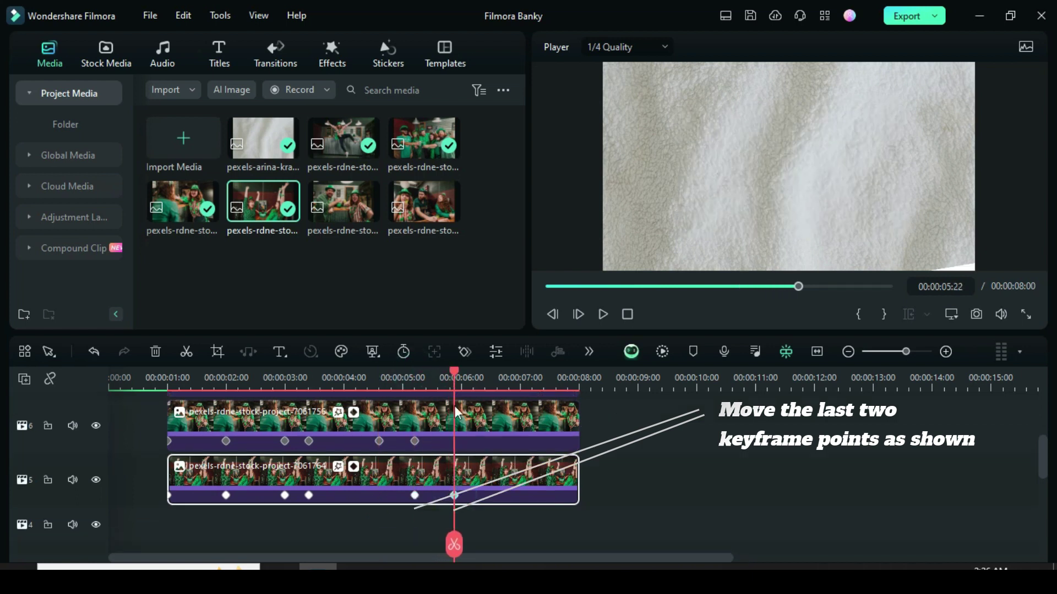
{"action": "left_click", "coordinate": [451, 492]}
{"action": "scroll", "coordinate": [450, 493], "scroll_direction": "up", "scroll_amount": 1}
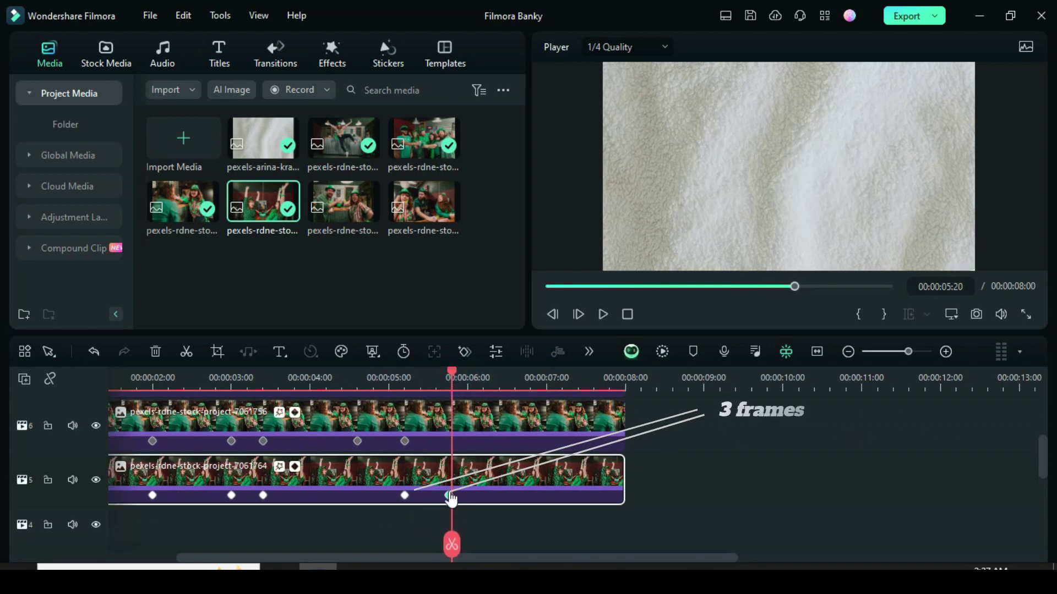
{"action": "scroll", "coordinate": [460, 478], "scroll_direction": "up", "scroll_amount": 1}
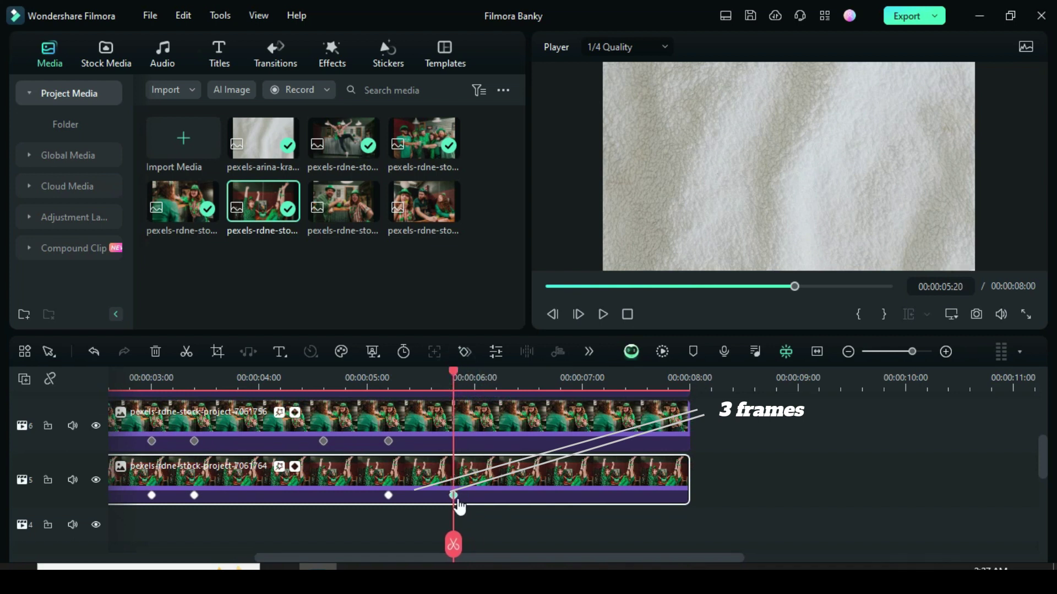
{"action": "scroll", "coordinate": [460, 505], "scroll_direction": "down", "scroll_amount": 2}
Step: Rotate the track 5 photo 15° at the 2:00 keyframe and -15° at 3:00
{"action": "left_click", "coordinate": [226, 495]}
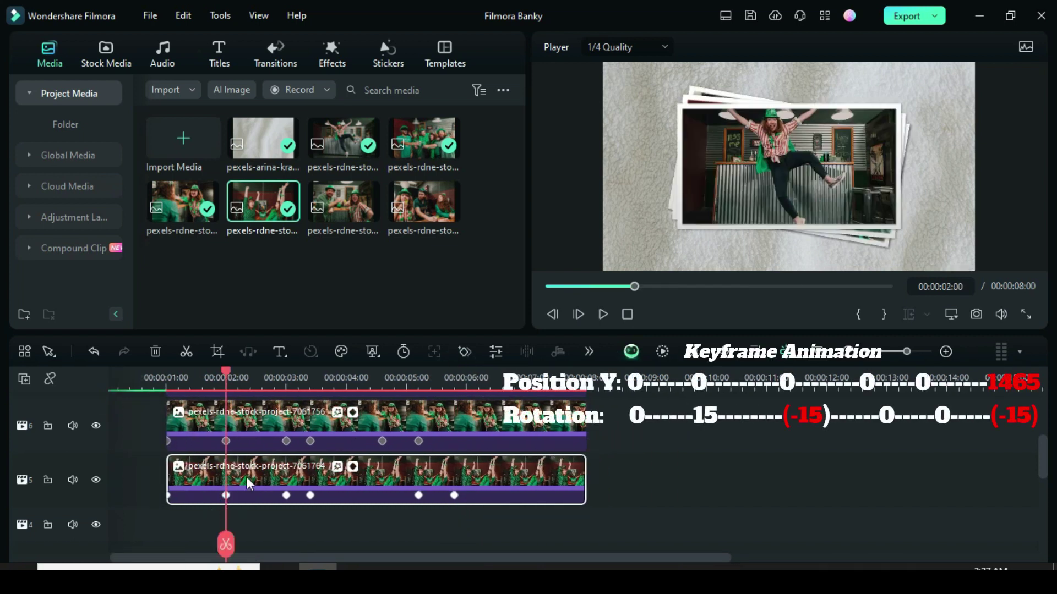
{"action": "double_click", "coordinate": [246, 477]}
{"action": "left_click", "coordinate": [226, 496]}
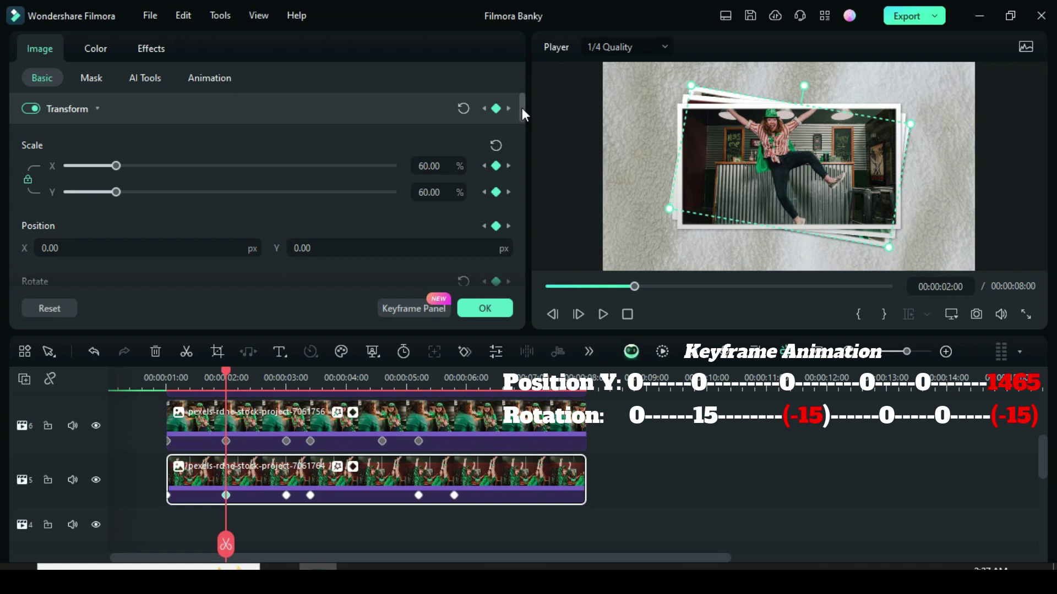
{"action": "left_click_drag", "start_coordinate": [522, 108], "coordinate": [521, 123]}
{"action": "left_click", "coordinate": [71, 209]}
{"action": "type", "text": "1"}
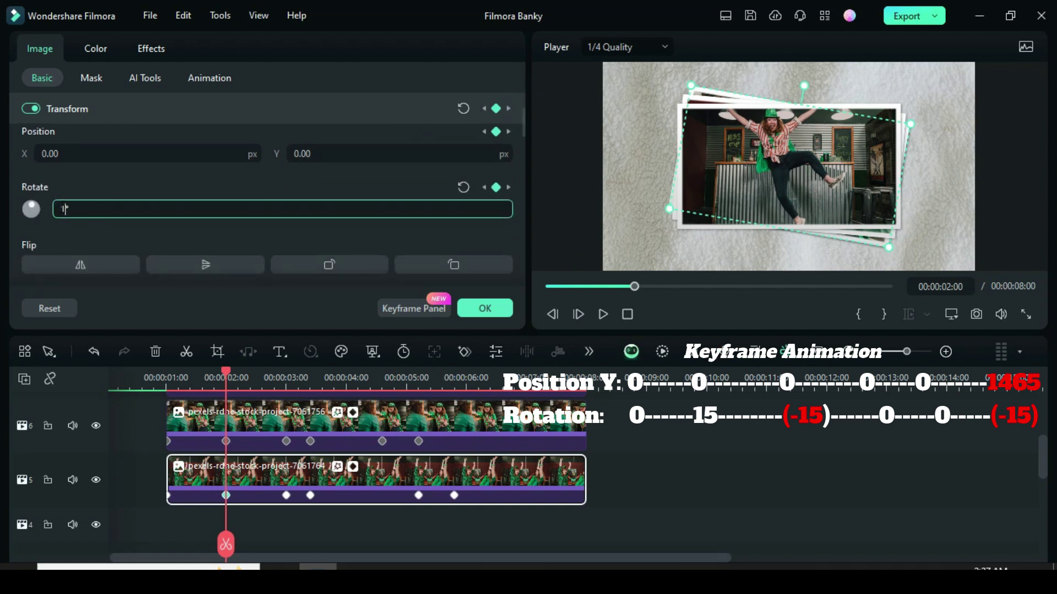
{"action": "type", "text": "5"}
{"action": "key", "text": "Return"}
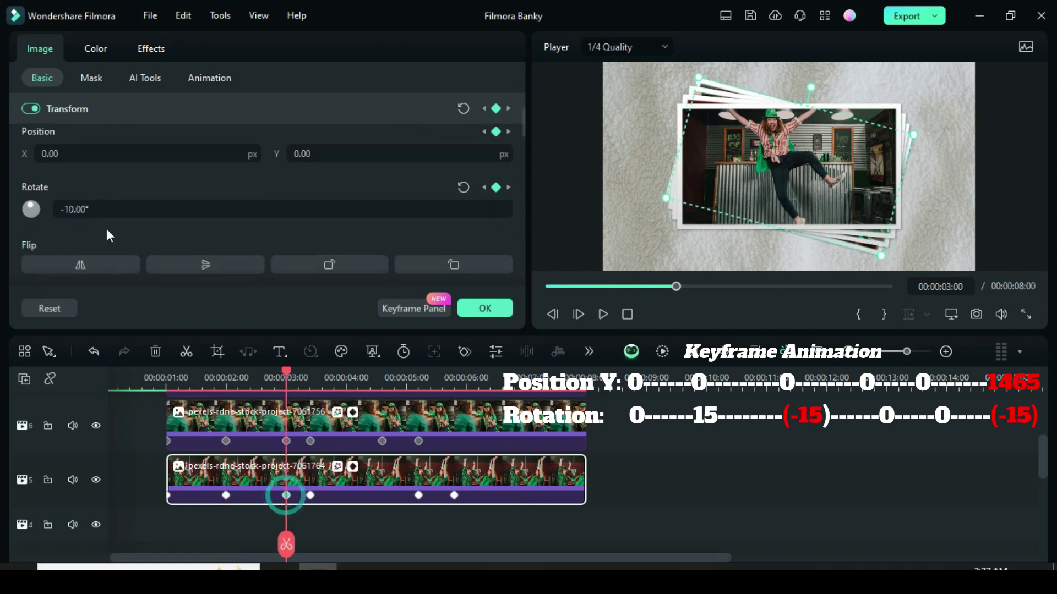
{"action": "left_click", "coordinate": [88, 209]}
{"action": "type", "text": "-1"}
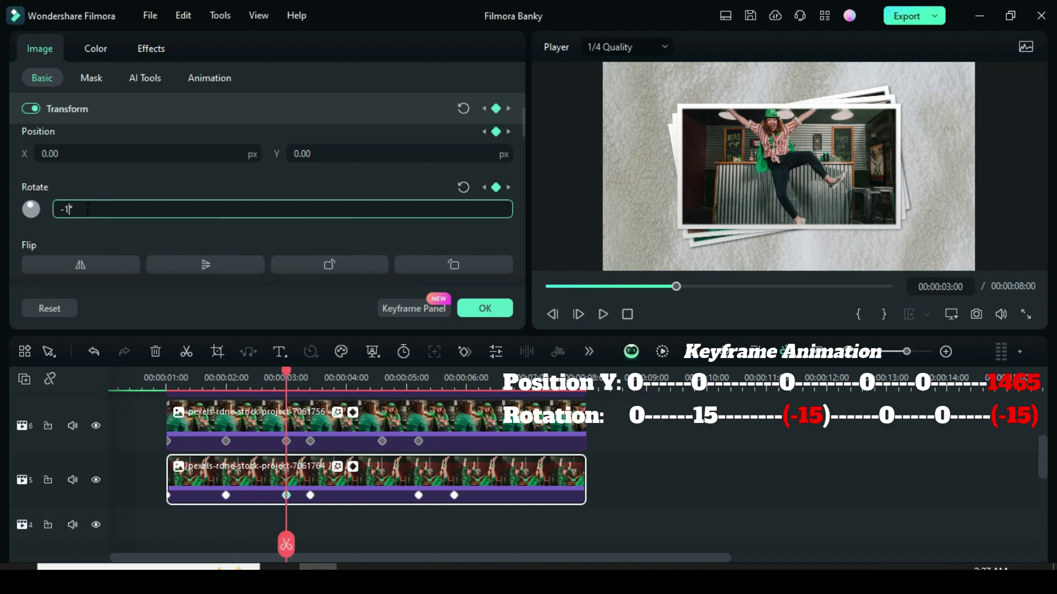
{"action": "type", "text": "5"}
{"action": "key", "text": "Return"}
Step: At the final 5:20 keyframe, set rotation to -15° and Position Y to 1465
{"action": "left_click", "coordinate": [455, 496]}
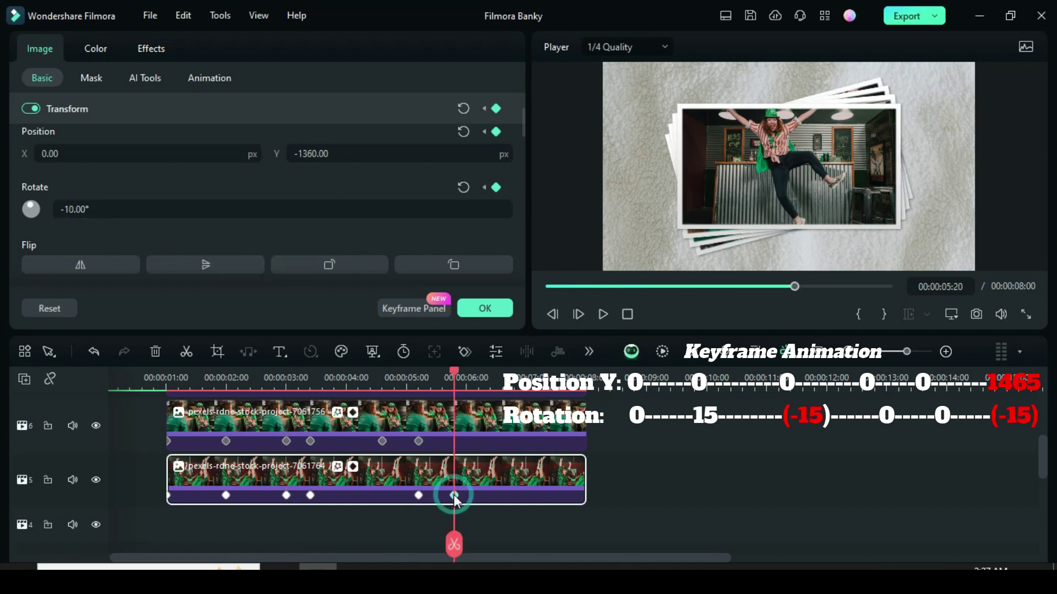
{"action": "double_click", "coordinate": [81, 209]}
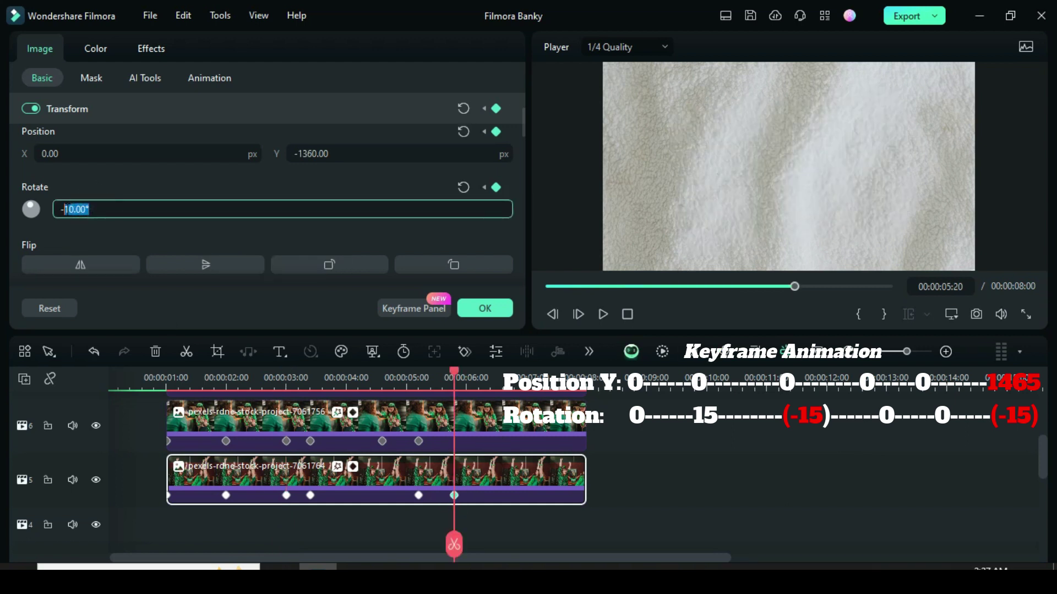
{"action": "type", "text": "15"}
{"action": "left_click", "coordinate": [97, 185]}
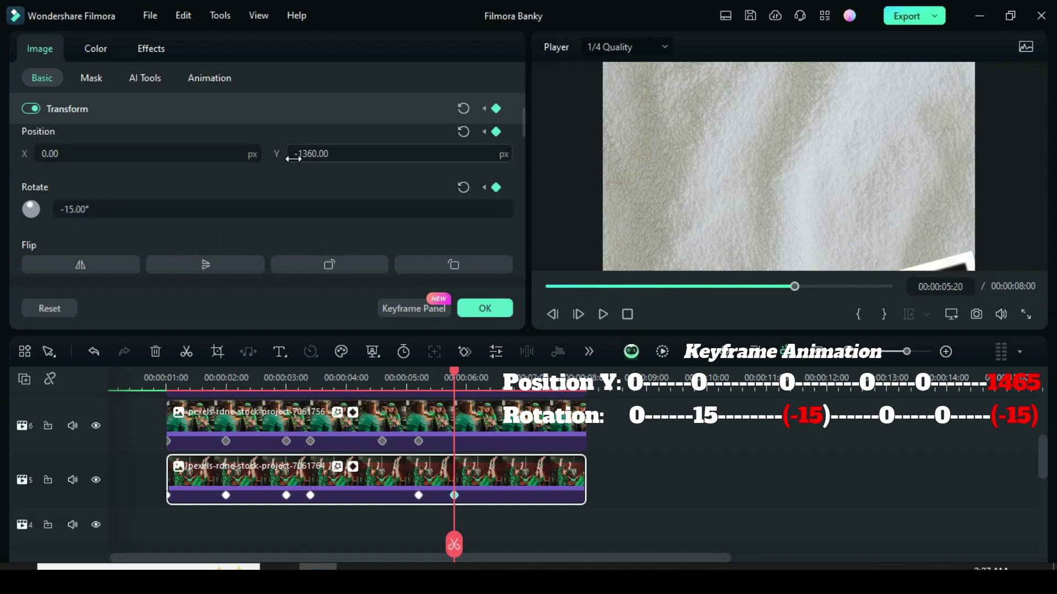
{"action": "left_click", "coordinate": [332, 155]}
{"action": "type", "text": "1465"}
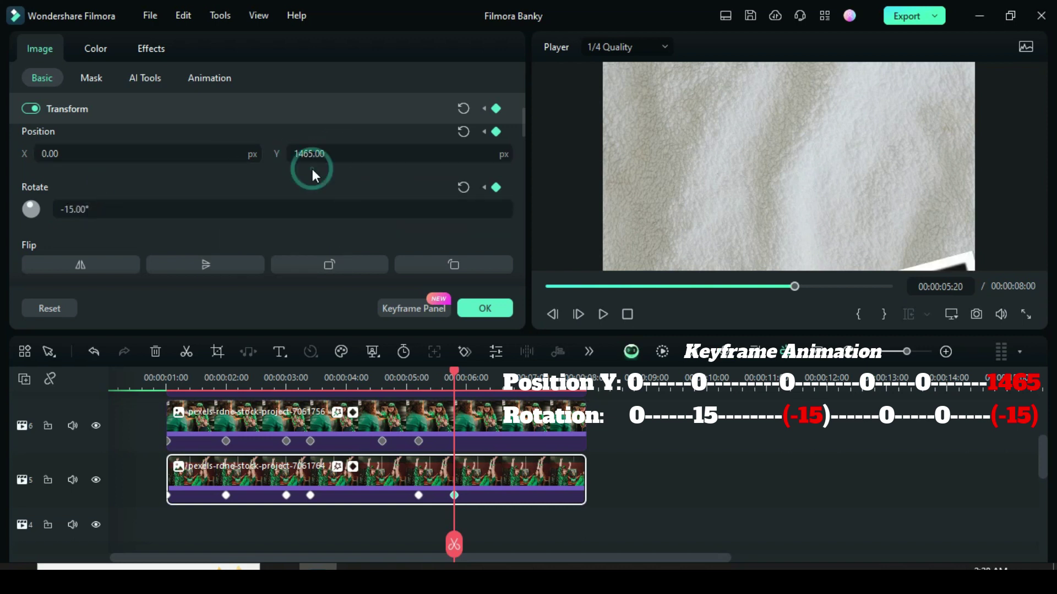
Step: Apply ease out to all the clip's keyframes and its rotation keyframes, then close the properties
{"action": "left_click", "coordinate": [398, 305]}
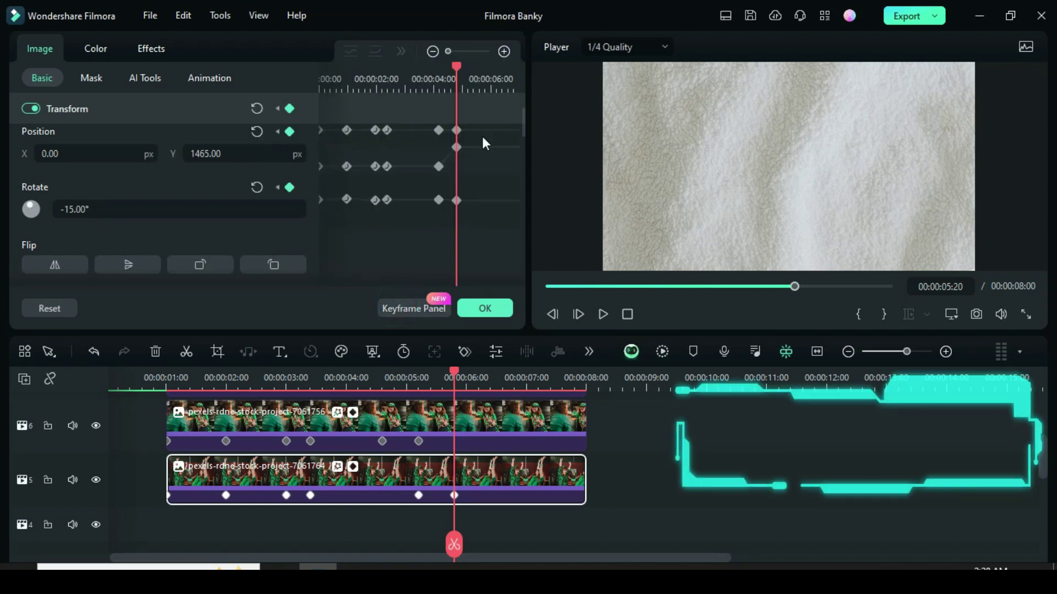
{"action": "scroll", "coordinate": [329, 140], "scroll_direction": "up", "scroll_amount": 3}
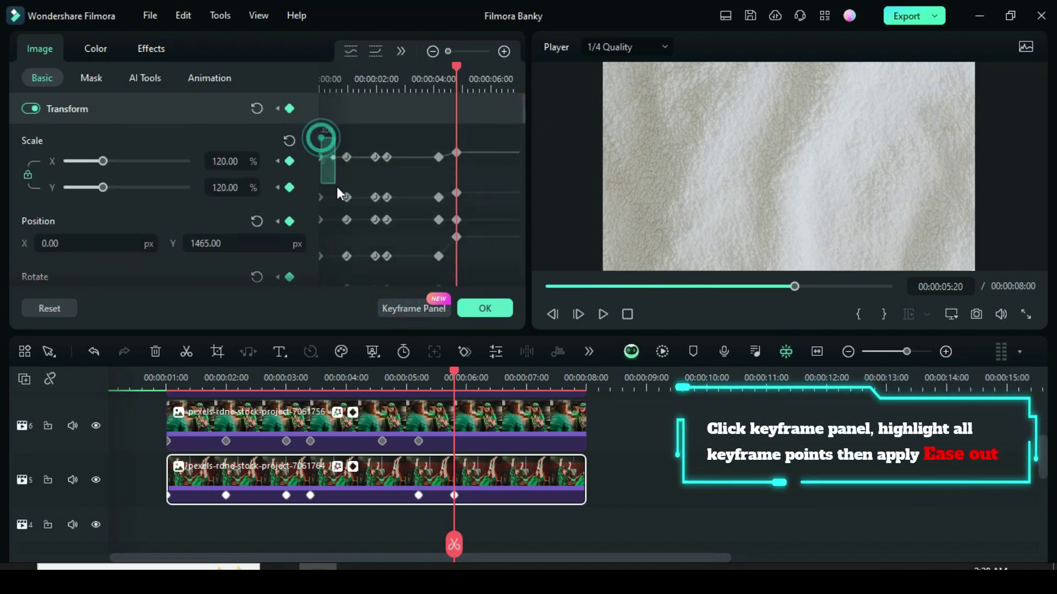
{"action": "left_click_drag", "start_coordinate": [337, 188], "coordinate": [468, 277]}
{"action": "right_click", "coordinate": [457, 155]}
{"action": "left_click", "coordinate": [484, 326]}
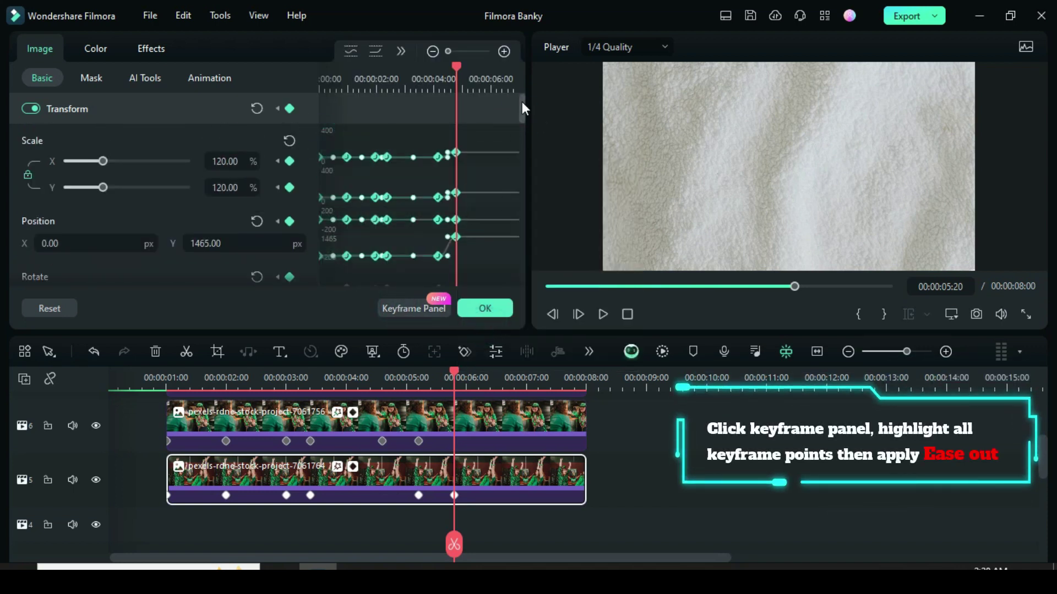
{"action": "left_click_drag", "start_coordinate": [522, 108], "coordinate": [523, 123]}
{"action": "left_click_drag", "start_coordinate": [322, 148], "coordinate": [467, 194]}
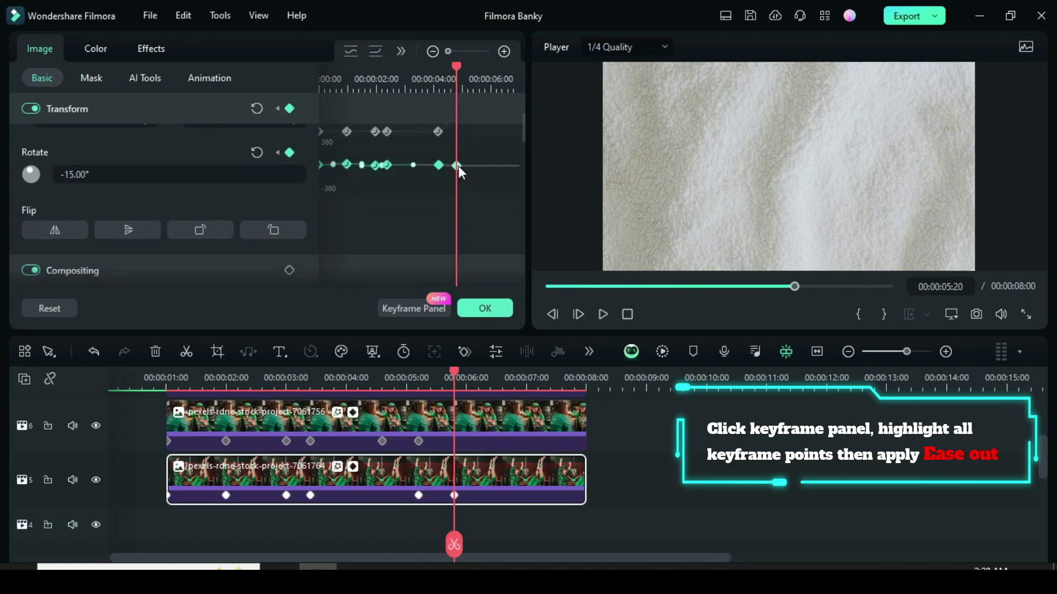
{"action": "right_click", "coordinate": [458, 166]}
{"action": "left_click", "coordinate": [486, 334]}
{"action": "left_click", "coordinate": [484, 308]}
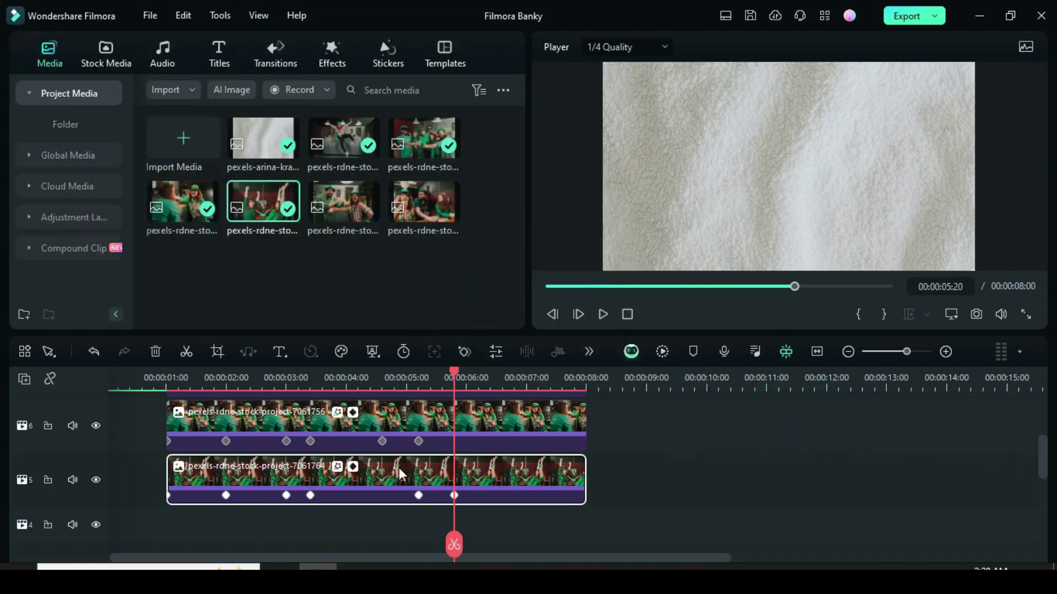
Step: Copy the track 5 clip's animation and place another photo on track 4, stretched to eight seconds
{"action": "right_click", "coordinate": [401, 475]}
{"action": "left_click", "coordinate": [451, 552]}
{"action": "left_click_drag", "start_coordinate": [454, 545], "coordinate": [167, 542]}
{"action": "scroll", "coordinate": [220, 495], "scroll_direction": "down", "scroll_amount": 1}
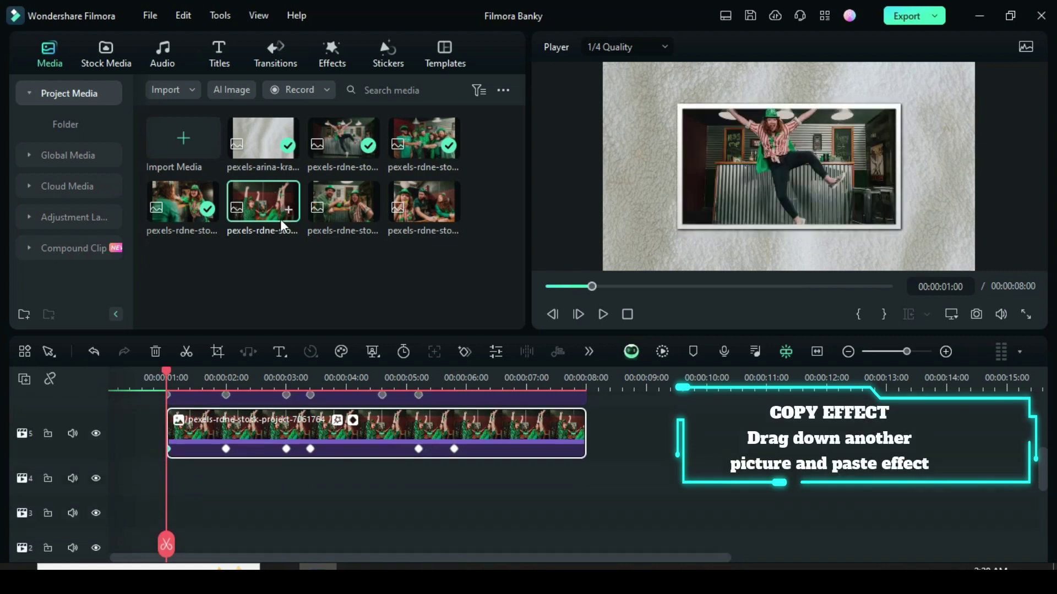
{"action": "left_click_drag", "start_coordinate": [355, 214], "coordinate": [220, 484]}
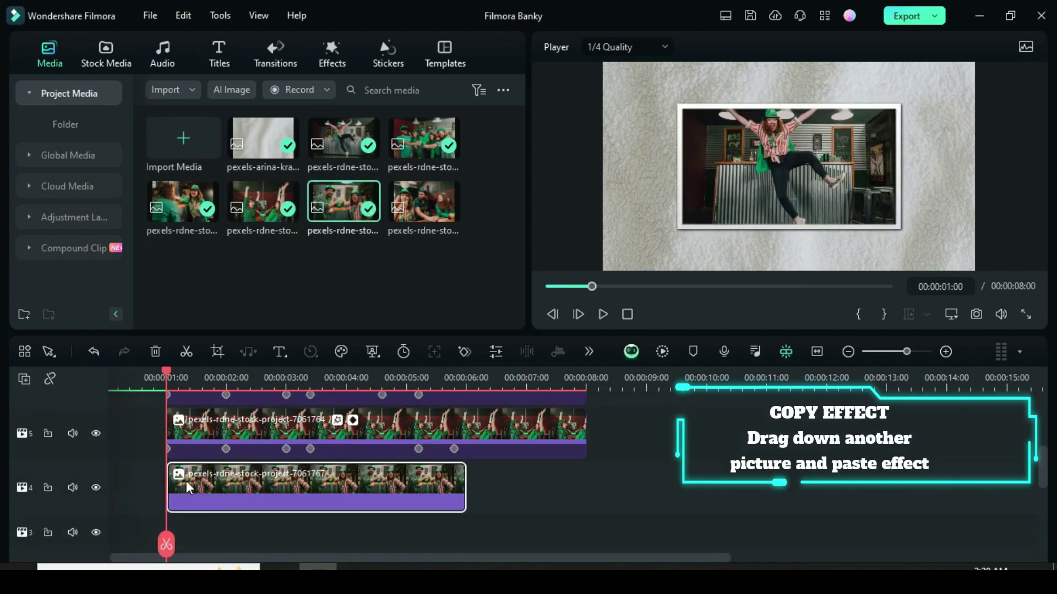
{"action": "left_click_drag", "start_coordinate": [466, 479], "coordinate": [586, 478]}
Step: Paste the copied keyframe animation onto the track 4 clip and shift its last two keyframes later
{"action": "right_click", "coordinate": [414, 484]}
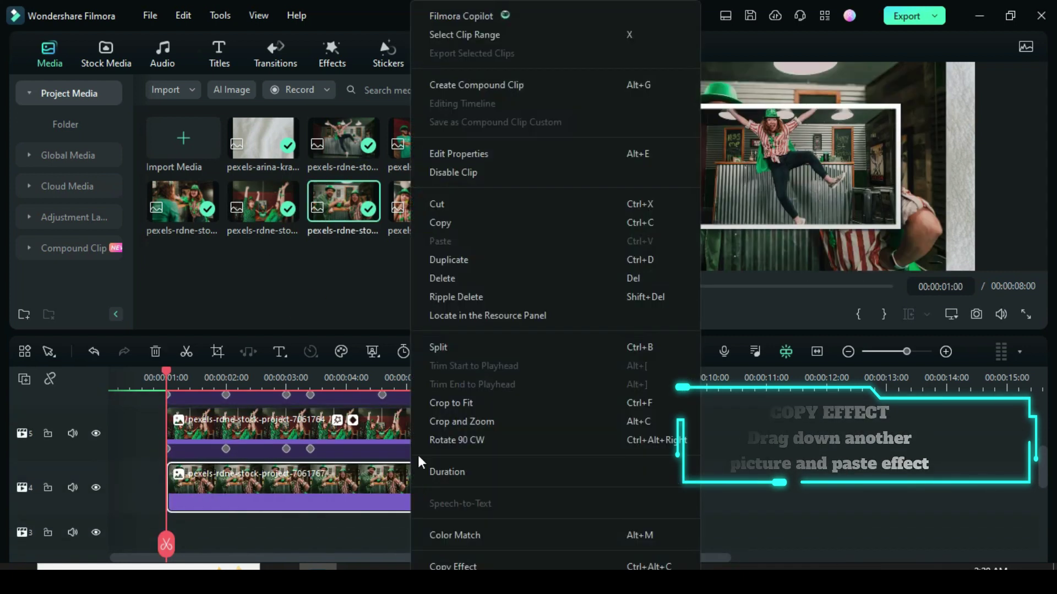
{"action": "left_click", "coordinate": [440, 578]}
{"action": "left_click_drag", "start_coordinate": [454, 502], "coordinate": [488, 497]}
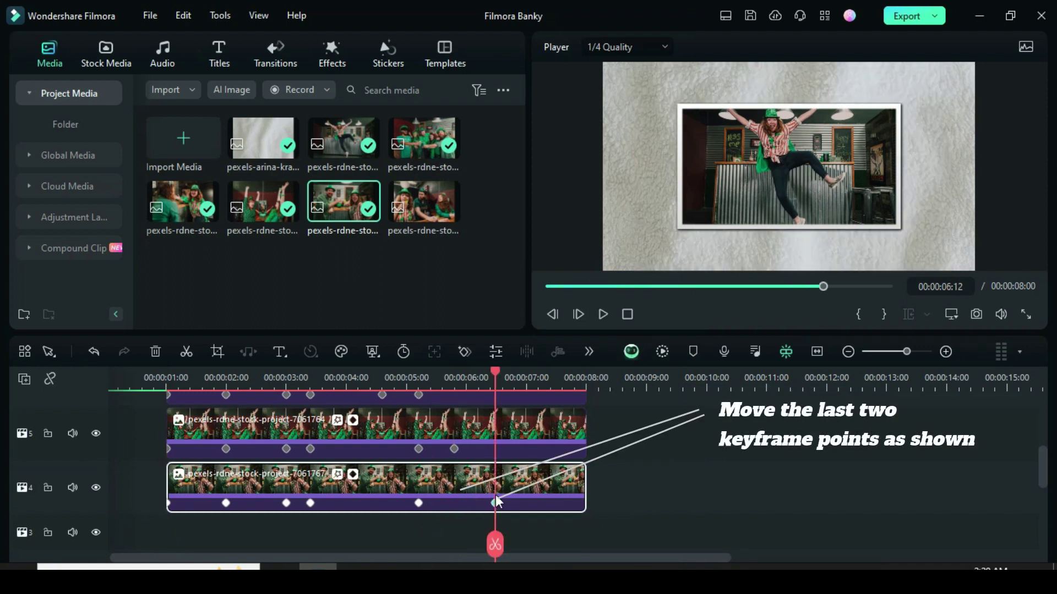
{"action": "left_click_drag", "start_coordinate": [418, 503], "coordinate": [454, 503]}
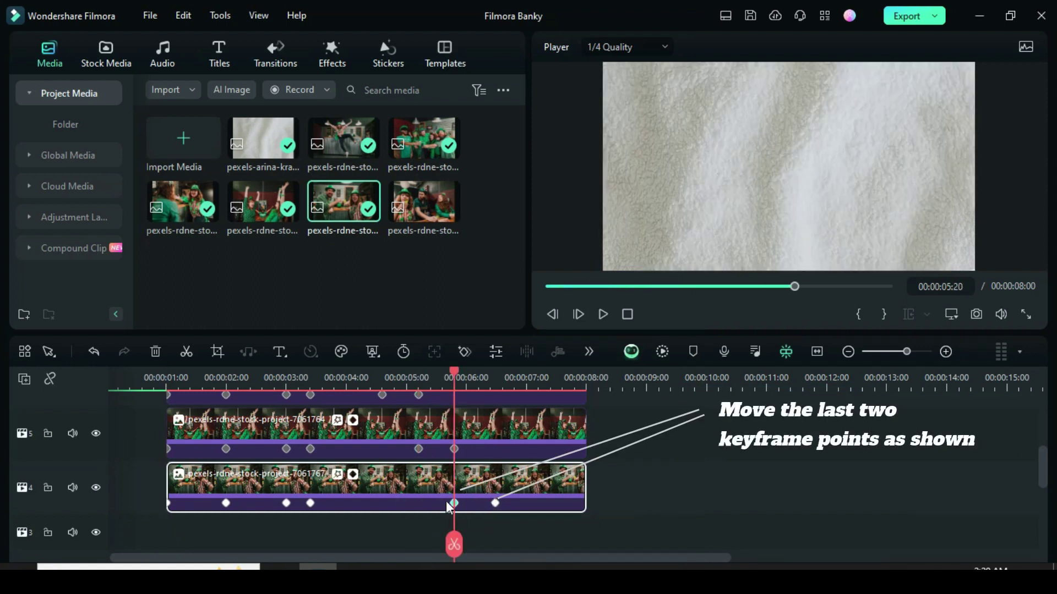
{"action": "left_click", "coordinate": [495, 503]}
{"action": "scroll", "coordinate": [495, 484], "scroll_direction": "down", "scroll_amount": 1}
{"action": "scroll", "coordinate": [496, 476], "scroll_direction": "up", "scroll_amount": 1}
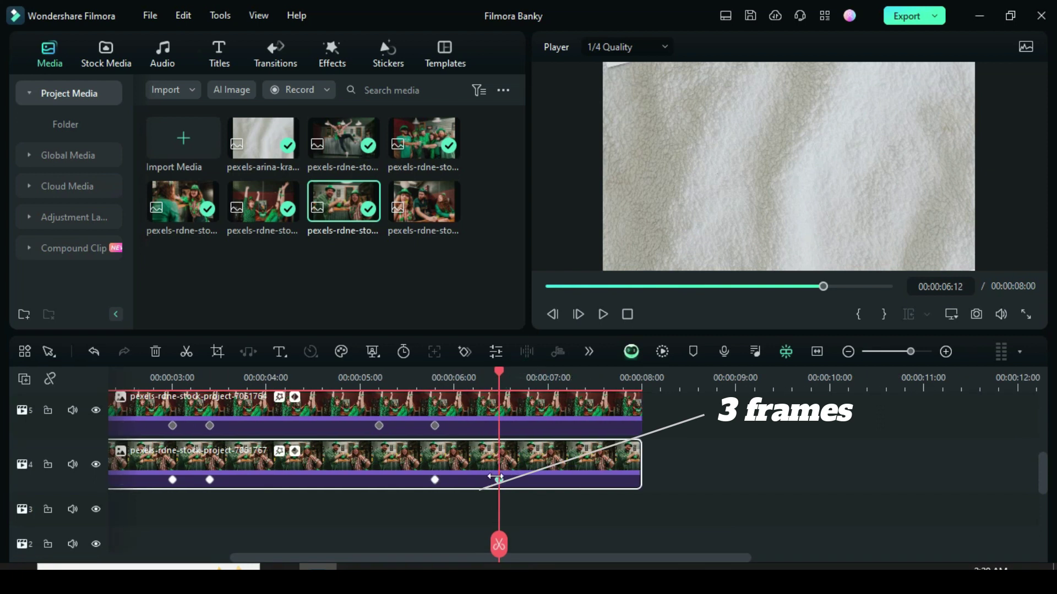
{"action": "scroll", "coordinate": [494, 482], "scroll_direction": "down", "scroll_amount": 2}
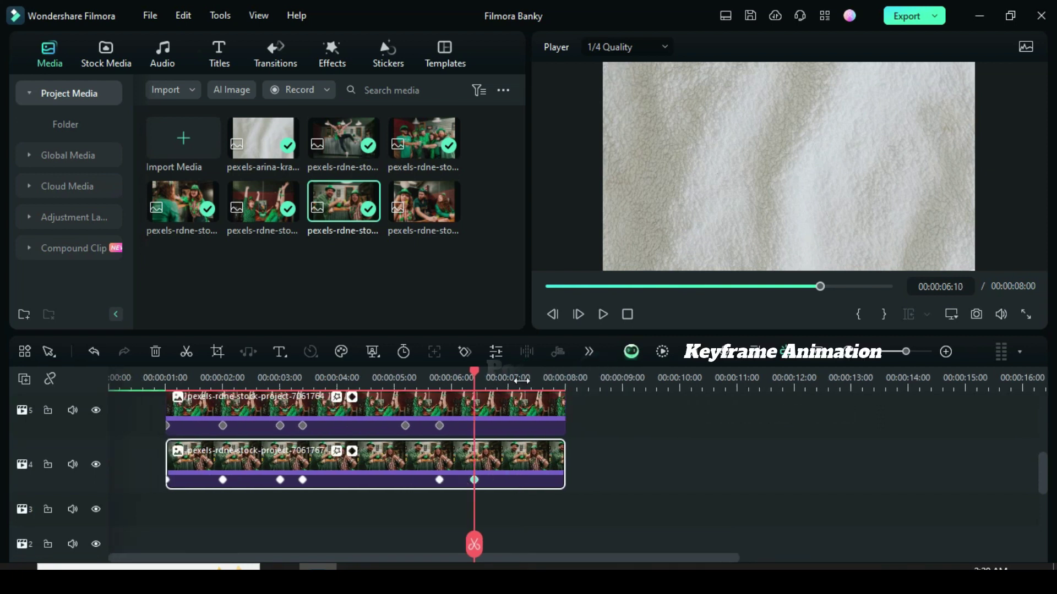
Step: Set the track 4 clip's rotation to 20° at 2:00 and -20° at 3:00
{"action": "double_click", "coordinate": [224, 459]}
{"action": "left_click", "coordinate": [215, 480]}
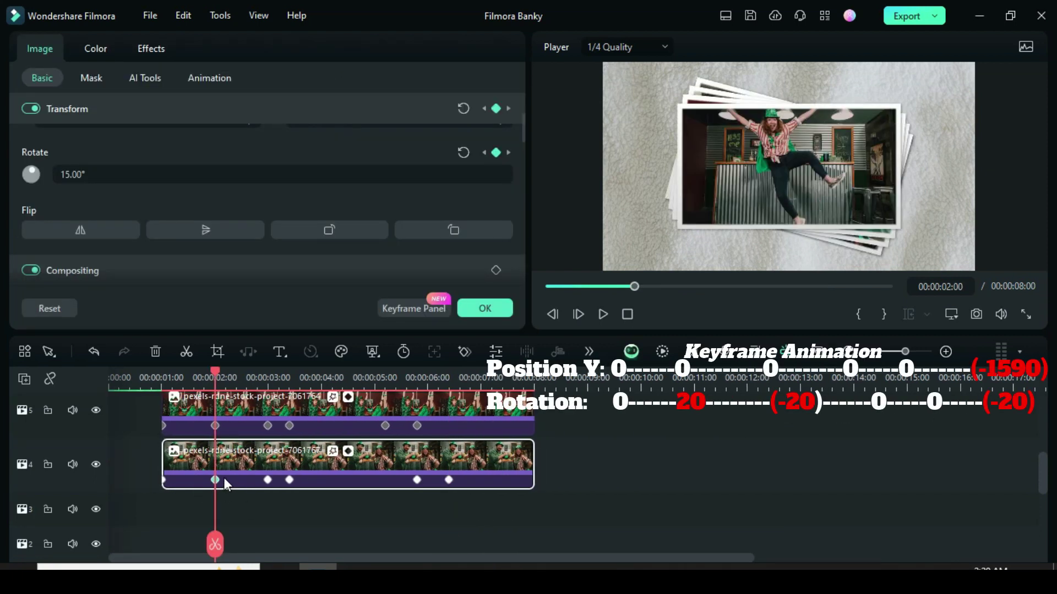
{"action": "double_click", "coordinate": [72, 175]}
{"action": "type", "text": "20"}
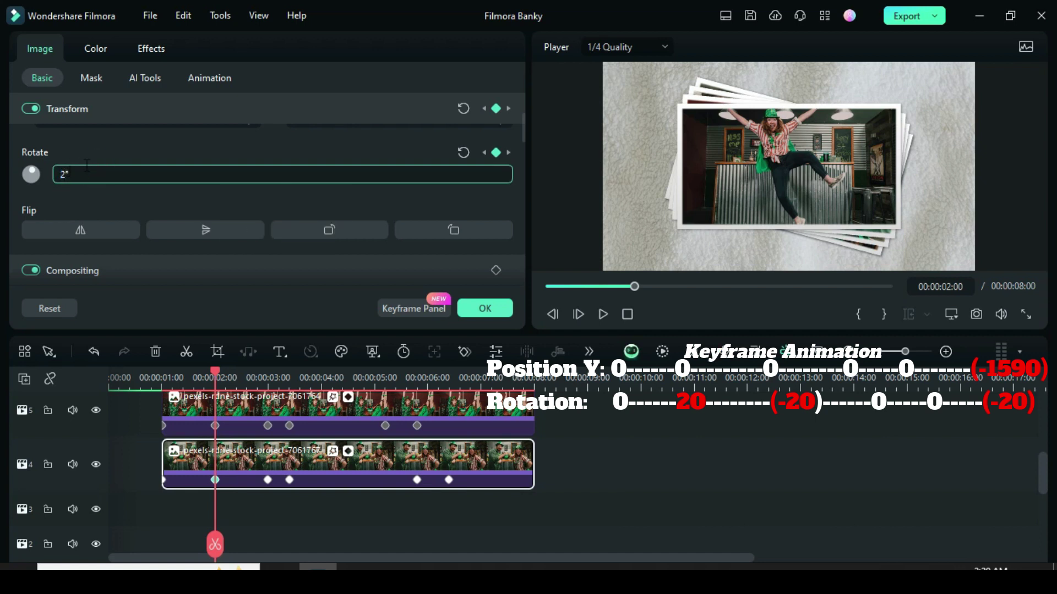
{"action": "key", "text": "Return"}
{"action": "left_click", "coordinate": [267, 480]}
{"action": "double_click", "coordinate": [65, 175]}
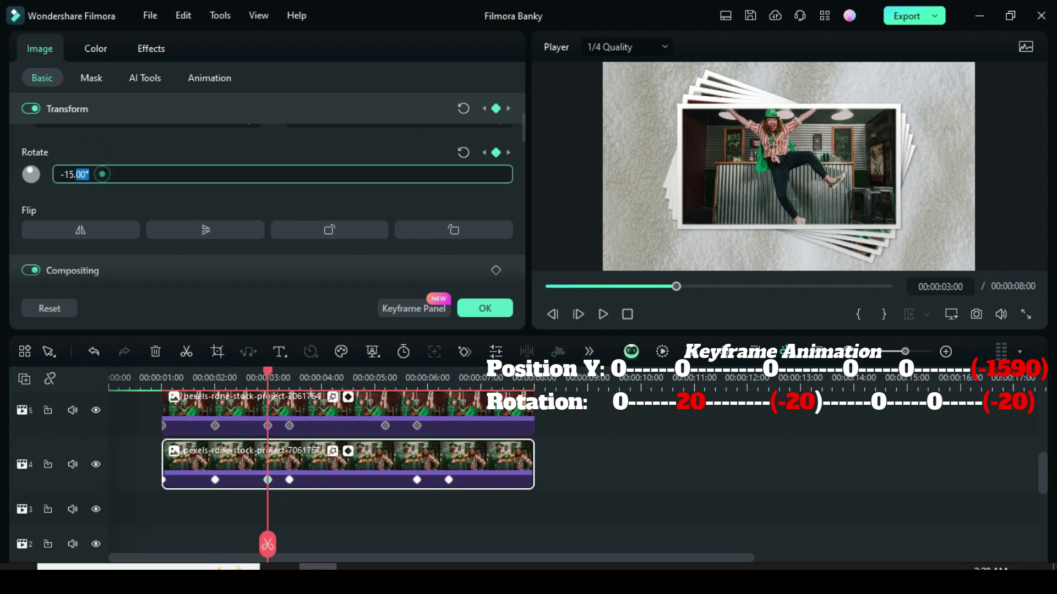
{"action": "type", "text": "20"}
{"action": "key", "text": "Return"}
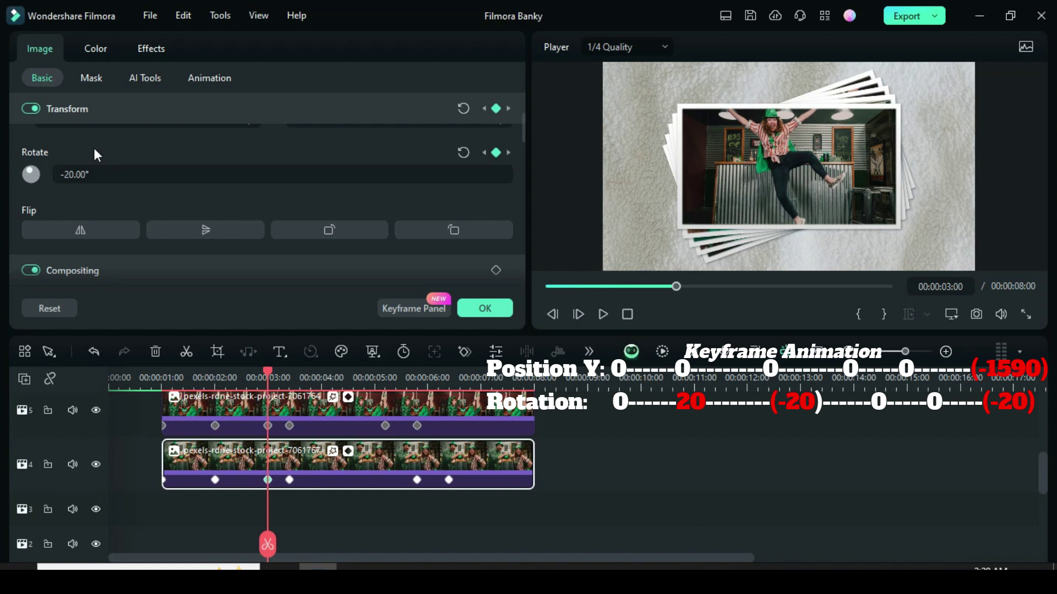
Step: At the final 6:10 keyframe, set rotation to -20° and Position Y to -1590
{"action": "left_click", "coordinate": [448, 480]}
{"action": "double_click", "coordinate": [88, 174]}
{"action": "type", "text": "-2"}
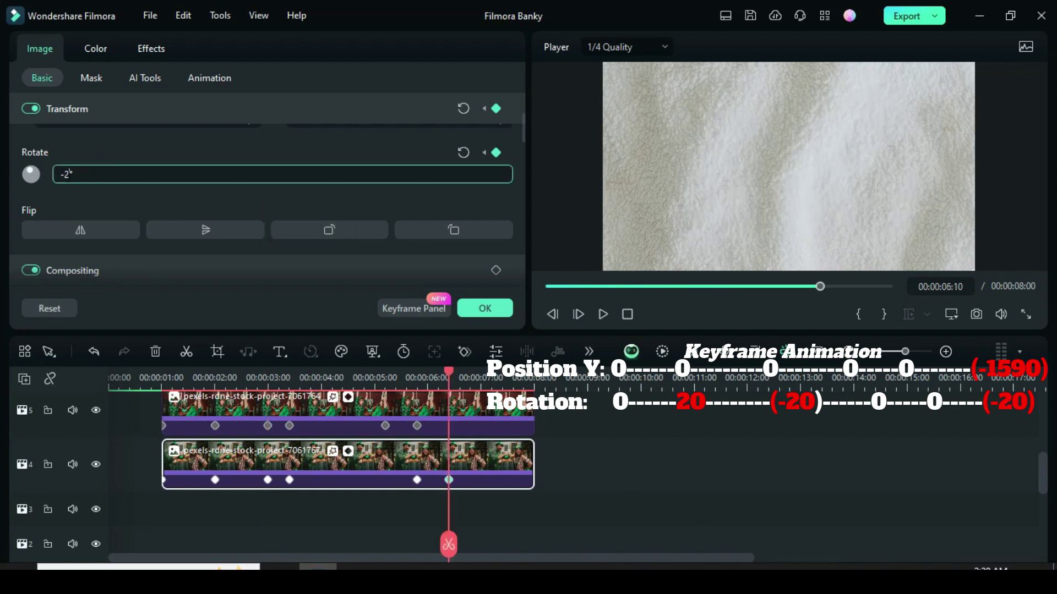
{"action": "key", "text": "Return"}
{"action": "scroll", "coordinate": [520, 117], "scroll_direction": "up", "scroll_amount": 2}
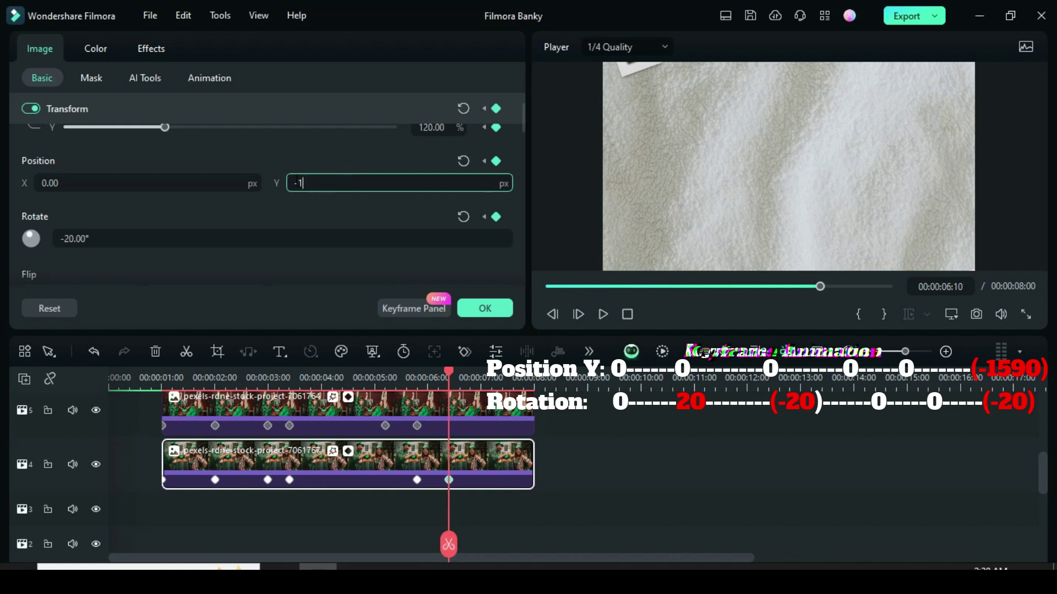
{"action": "type", "text": "-1590"}
{"action": "key", "text": "Return"}
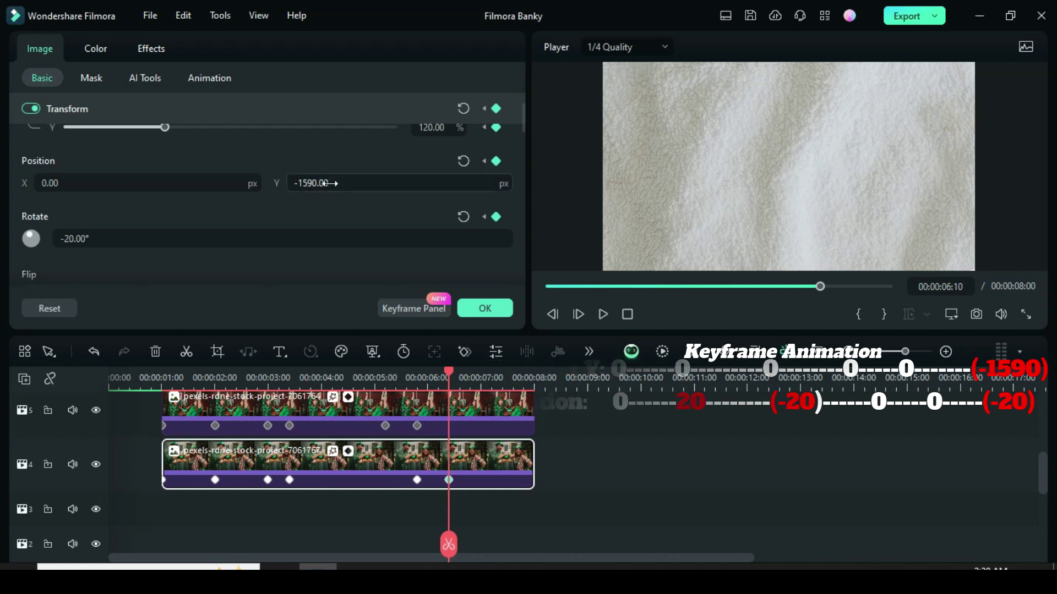
{"action": "left_click", "coordinate": [403, 316]}
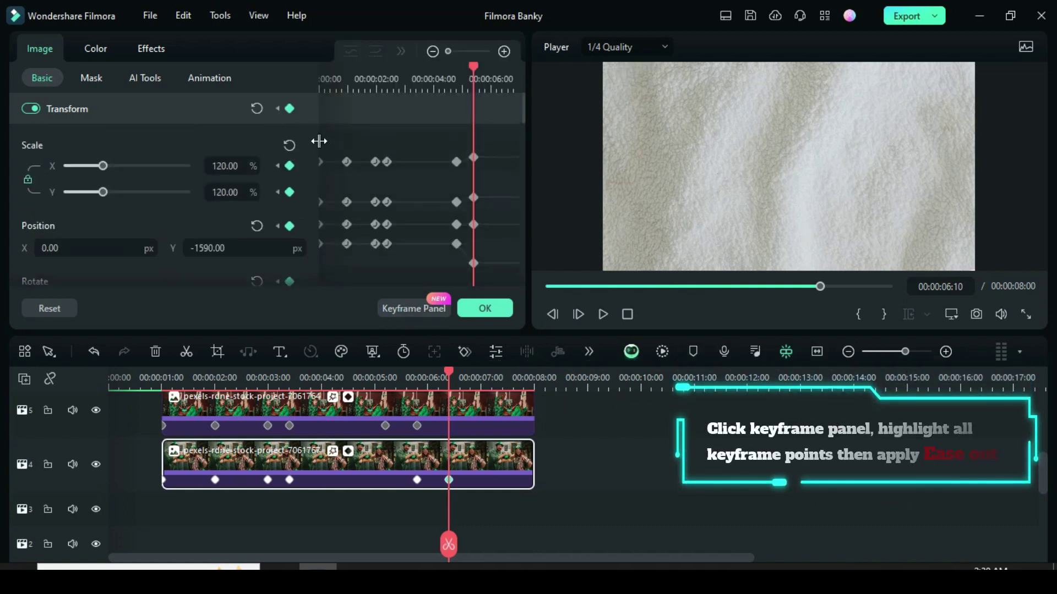
Step: Apply Ease out to the track-4 clip's transform and rotation keyframes, then confirm the property changes
{"action": "left_click_drag", "start_coordinate": [321, 144], "coordinate": [483, 276]}
{"action": "right_click", "coordinate": [473, 158]}
{"action": "left_click", "coordinate": [514, 331]}
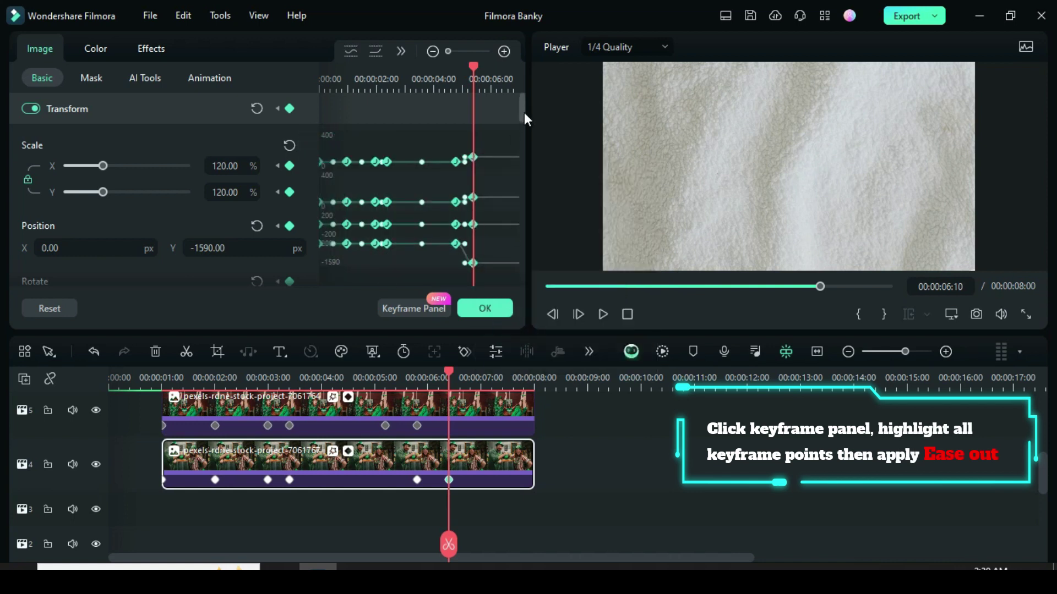
{"action": "scroll", "coordinate": [522, 119], "scroll_direction": "down", "scroll_amount": 3}
{"action": "left_click_drag", "start_coordinate": [322, 184], "coordinate": [475, 226]}
{"action": "right_click", "coordinate": [473, 202]}
{"action": "left_click", "coordinate": [508, 374]}
{"action": "left_click", "coordinate": [164, 478]}
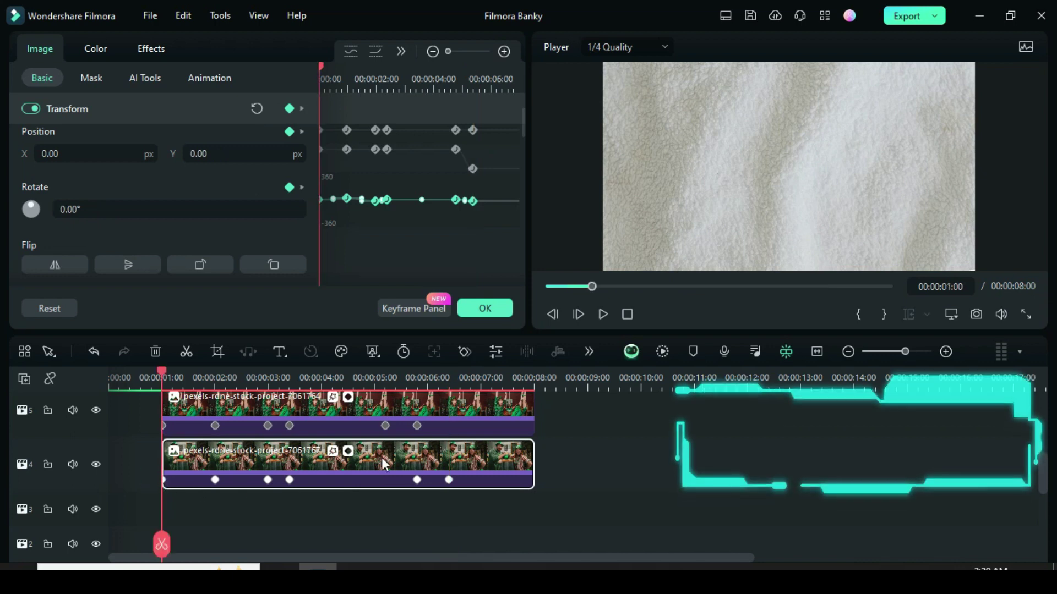
{"action": "right_click", "coordinate": [385, 465]}
{"action": "key", "text": "Escape"}
{"action": "left_click", "coordinate": [484, 307]}
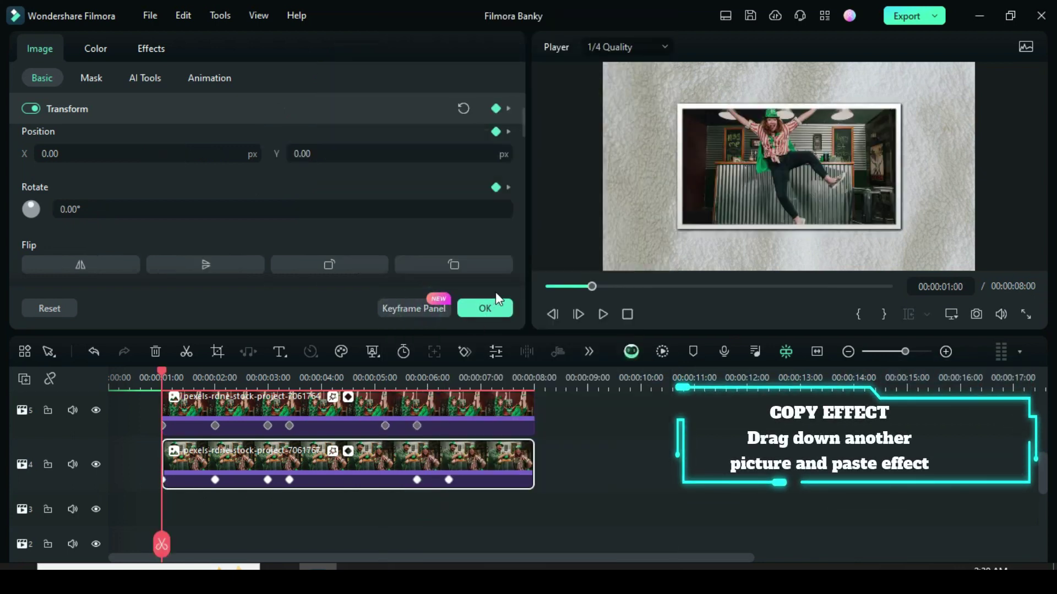
Step: Place the last photo on track 3, stretch it to eight seconds, and paste the copied animation
{"action": "left_click_drag", "start_coordinate": [422, 200], "coordinate": [248, 512]}
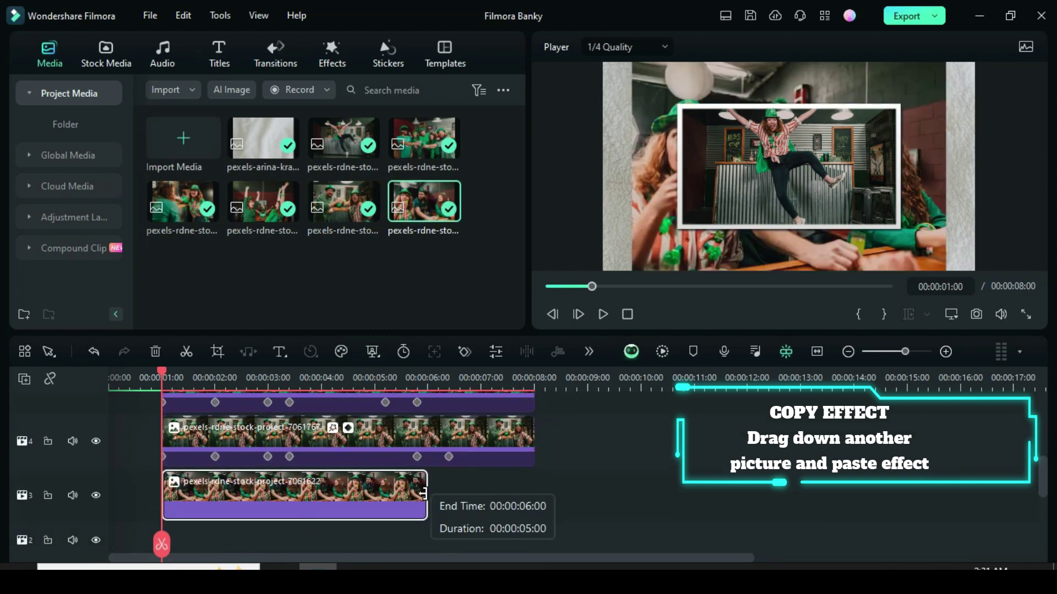
{"action": "left_click_drag", "start_coordinate": [423, 493], "coordinate": [533, 494]}
{"action": "right_click", "coordinate": [379, 493]}
{"action": "left_click", "coordinate": [423, 519]}
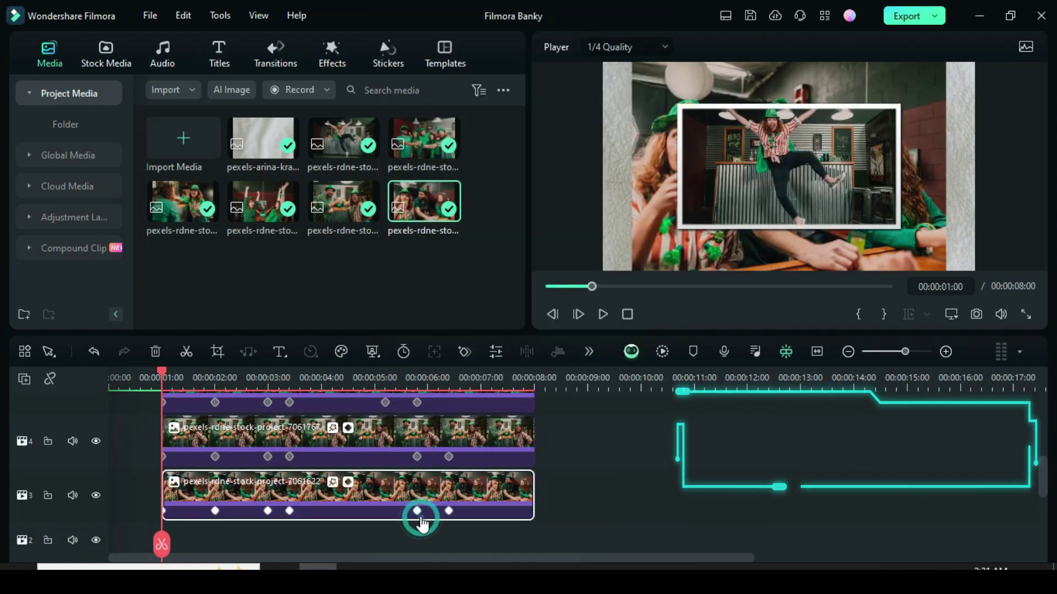
Step: Move the track 3 clip's last keyframe to about 7:00 and its fourth keyframe later
{"action": "left_click_drag", "start_coordinate": [449, 488], "coordinate": [483, 488]}
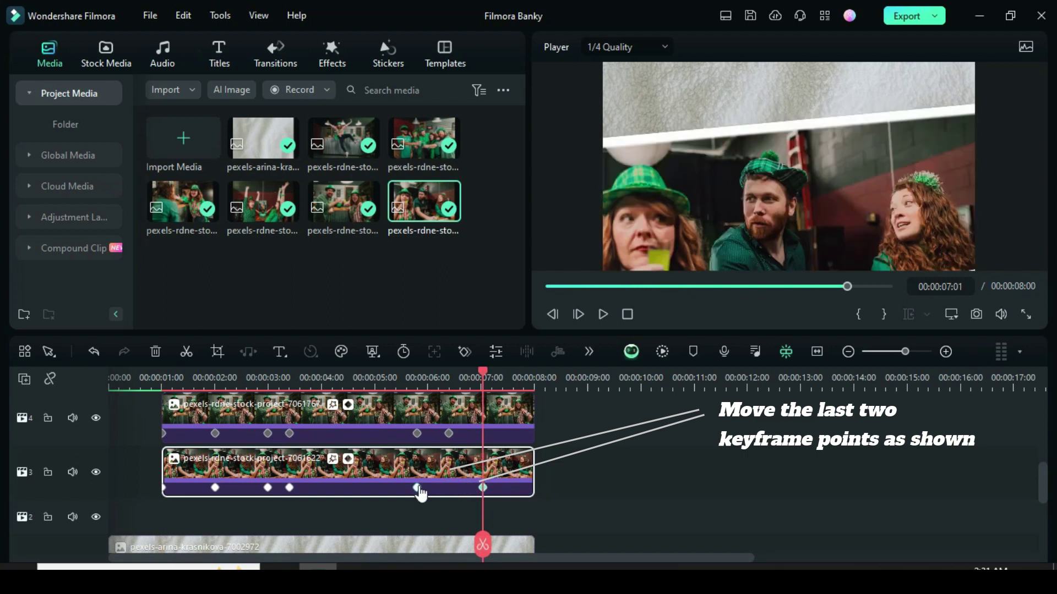
{"action": "left_click_drag", "start_coordinate": [418, 488], "coordinate": [449, 489]}
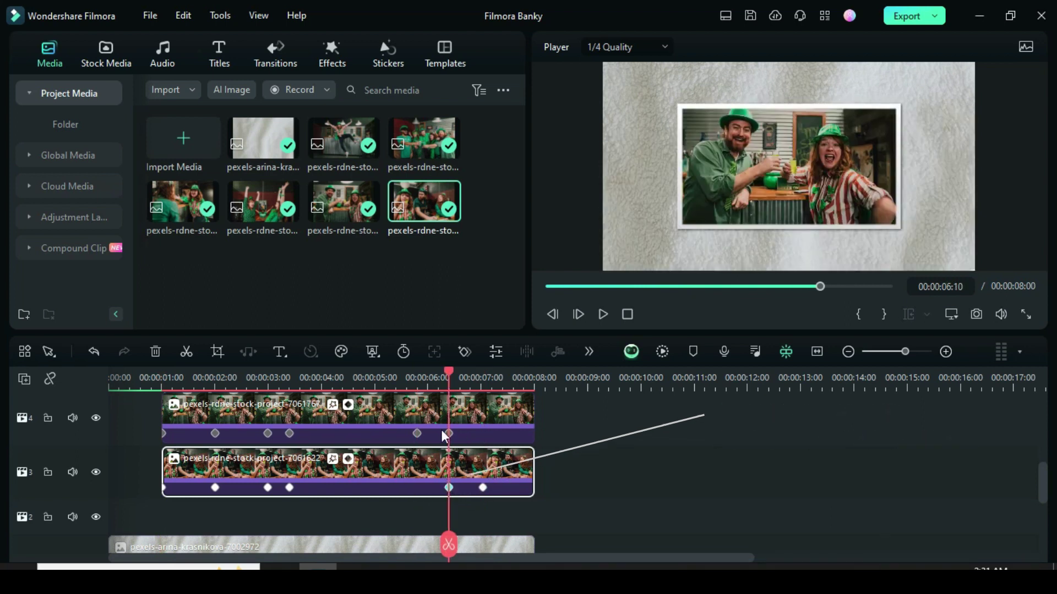
{"action": "left_click", "coordinate": [469, 379]}
{"action": "left_click", "coordinate": [483, 379]}
{"action": "scroll", "coordinate": [490, 492], "scroll_direction": "up", "scroll_amount": 2}
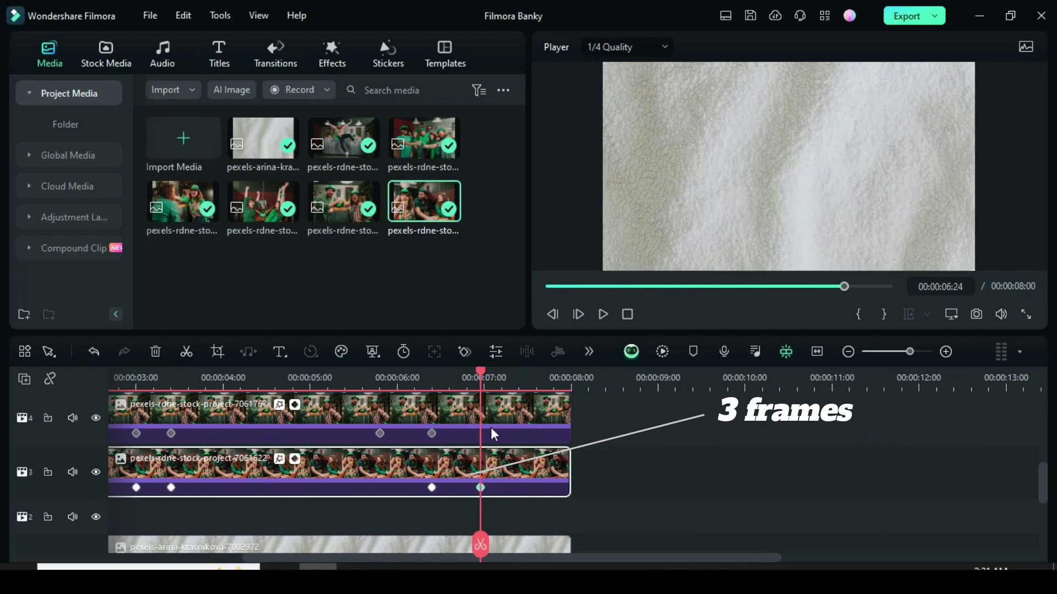
{"action": "scroll", "coordinate": [494, 435], "scroll_direction": "up", "scroll_amount": 2}
{"action": "scroll", "coordinate": [582, 384], "scroll_direction": "down", "scroll_amount": 4}
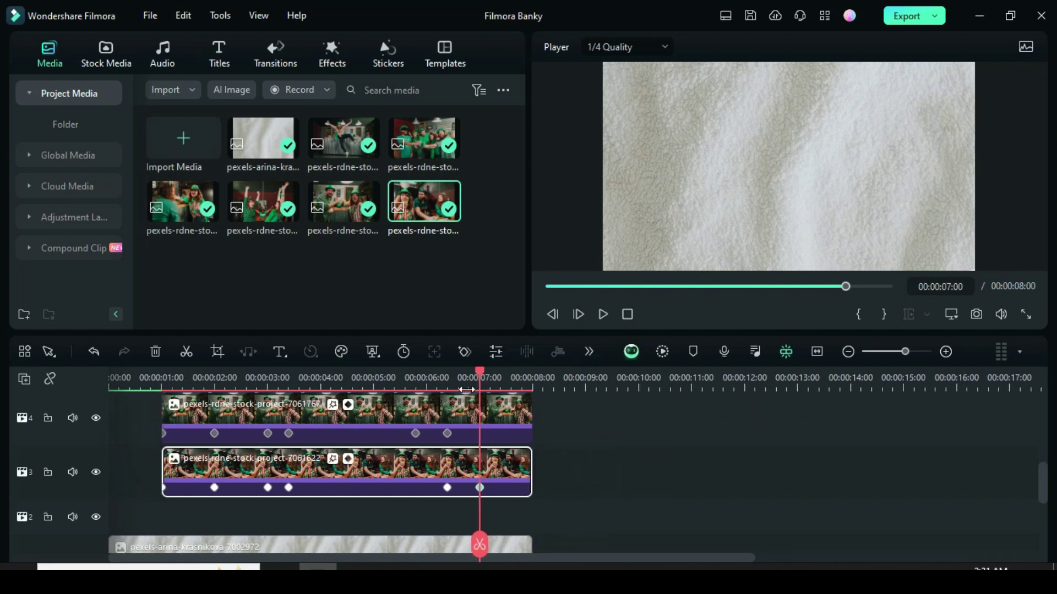
{"action": "left_click", "coordinate": [211, 489]}
Step: Set the track-3 photo's rotation to 25° at the first keyframe and -25° at the later ones
{"action": "left_click", "coordinate": [212, 488]}
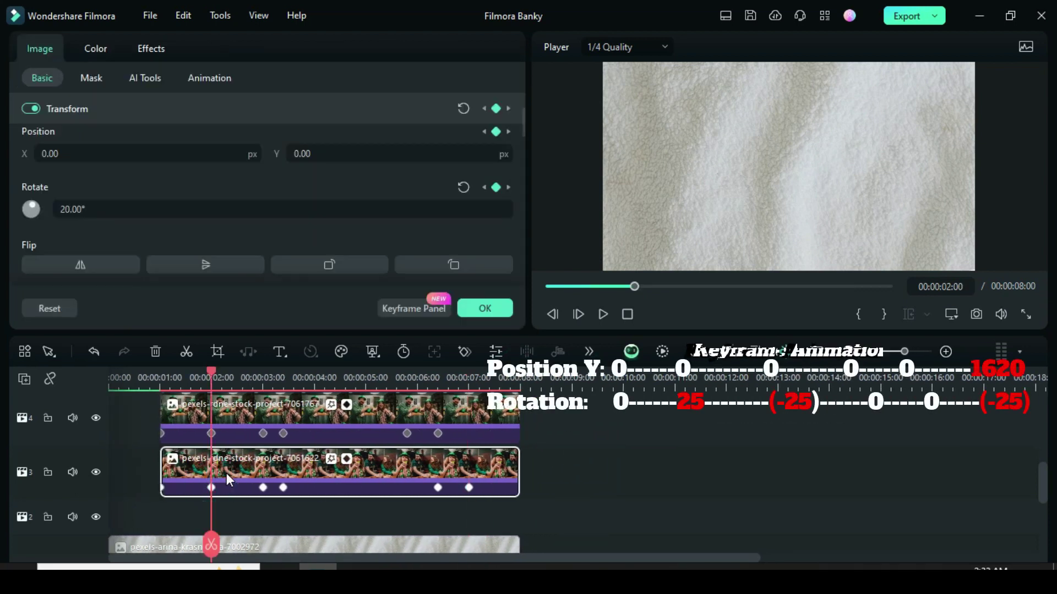
{"action": "left_click", "coordinate": [95, 209]}
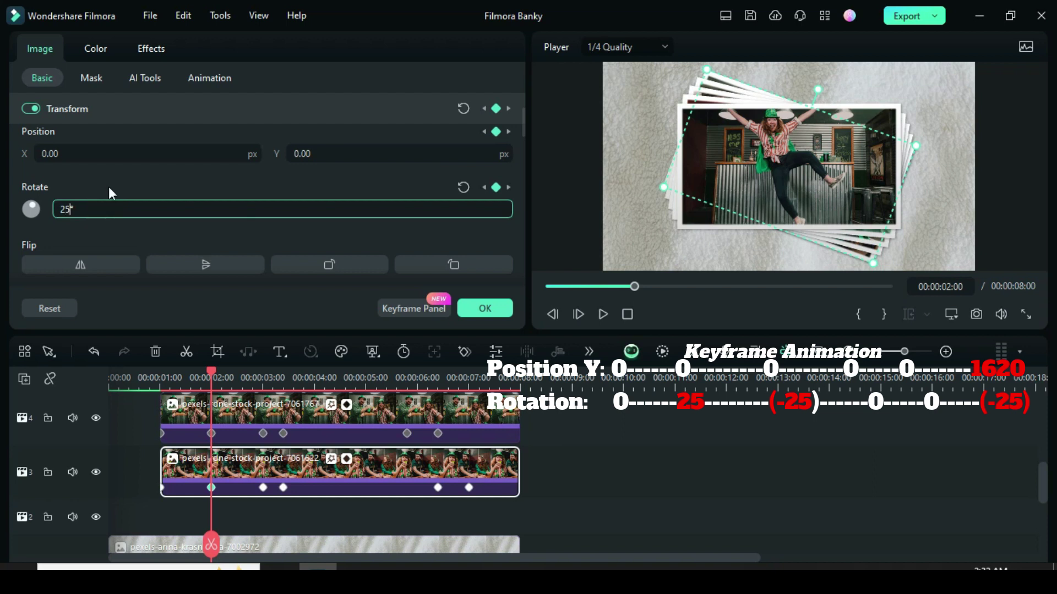
{"action": "type", "text": "25"}
{"action": "key", "text": "Return"}
{"action": "left_click", "coordinate": [263, 488]}
{"action": "left_click", "coordinate": [72, 214]}
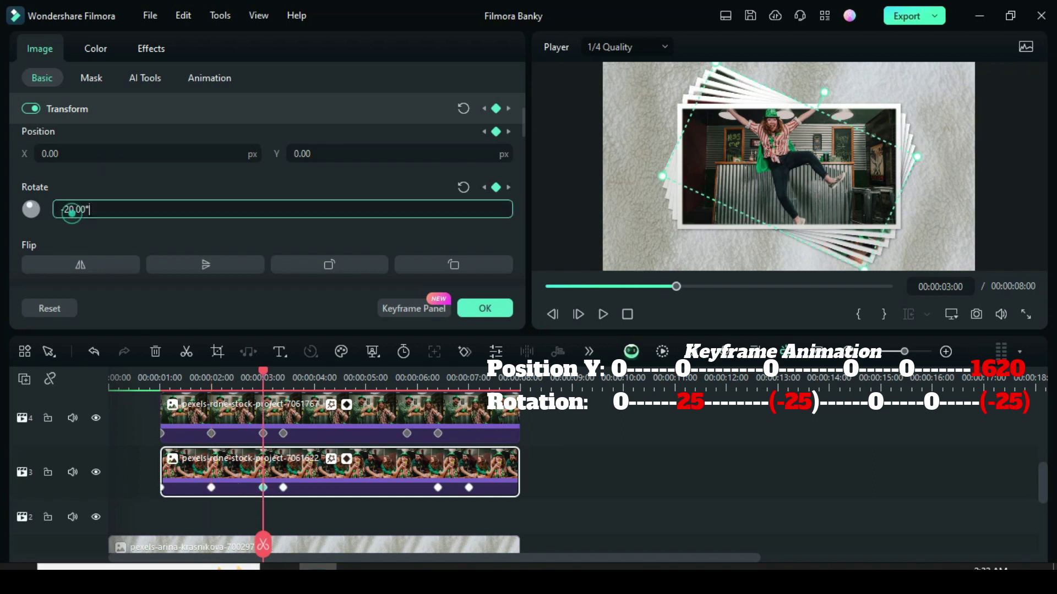
{"action": "type", "text": "25"}
{"action": "key", "text": "Return"}
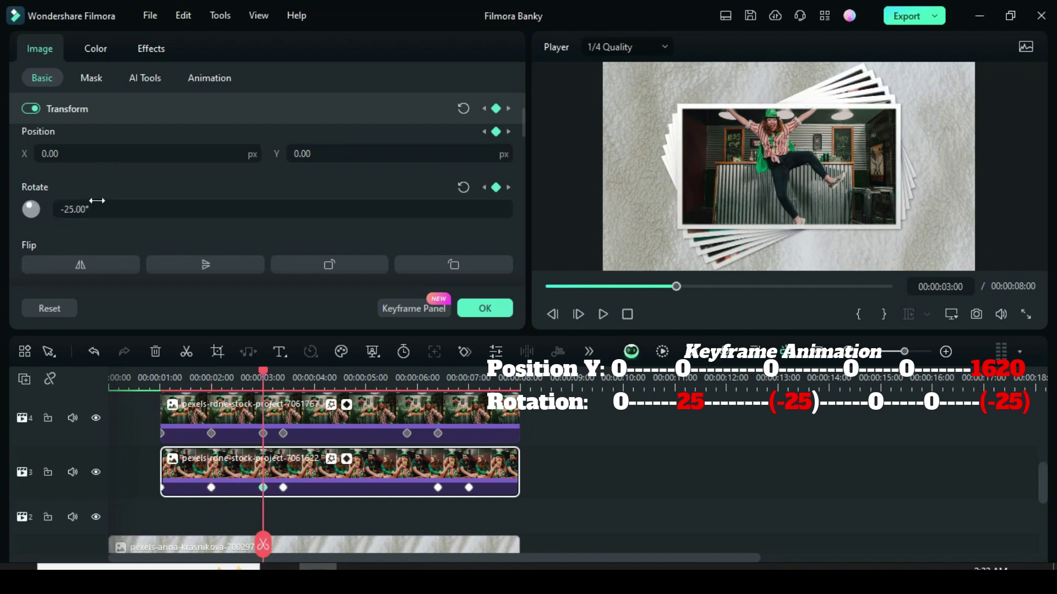
{"action": "left_click", "coordinate": [95, 208]}
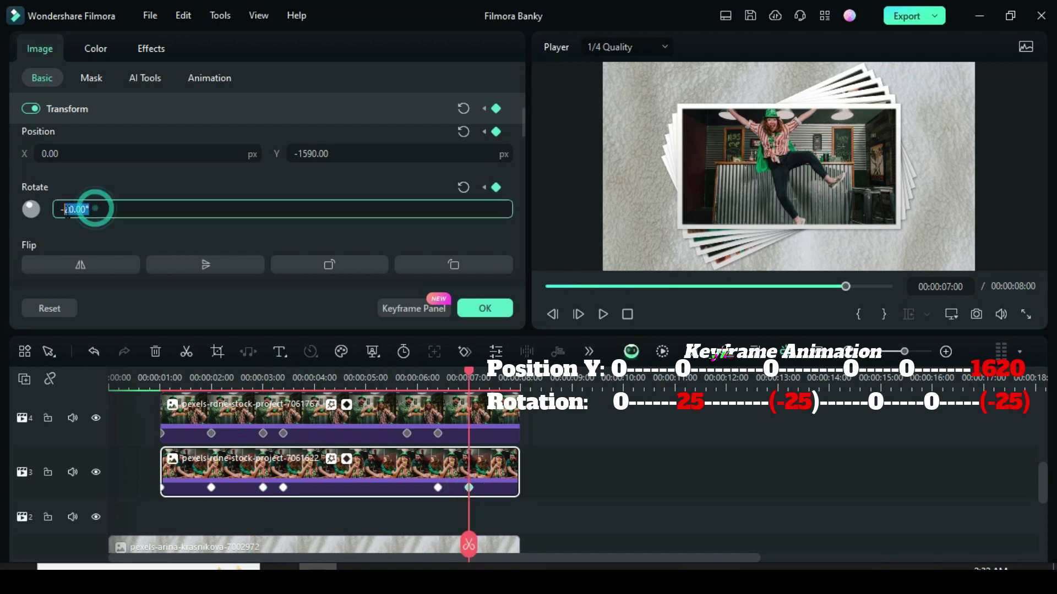
{"action": "type", "text": "25"}
{"action": "key", "text": "Return"}
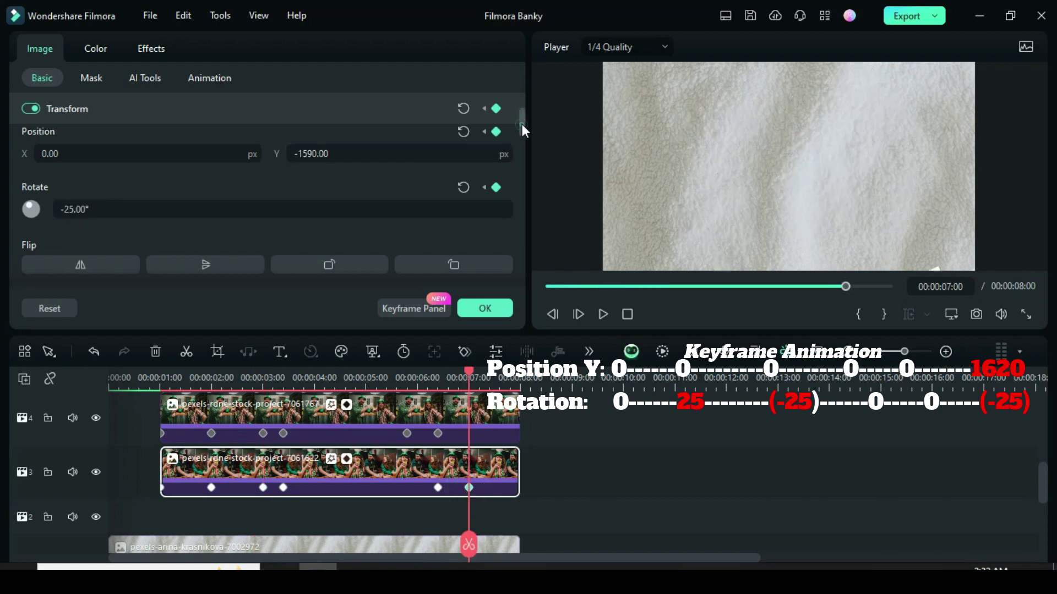
Step: Set Position Y to 1620 and ease out all of the photo's keyframes
{"action": "scroll", "coordinate": [523, 130], "scroll_direction": "up", "scroll_amount": 2}
{"action": "left_click", "coordinate": [321, 193]}
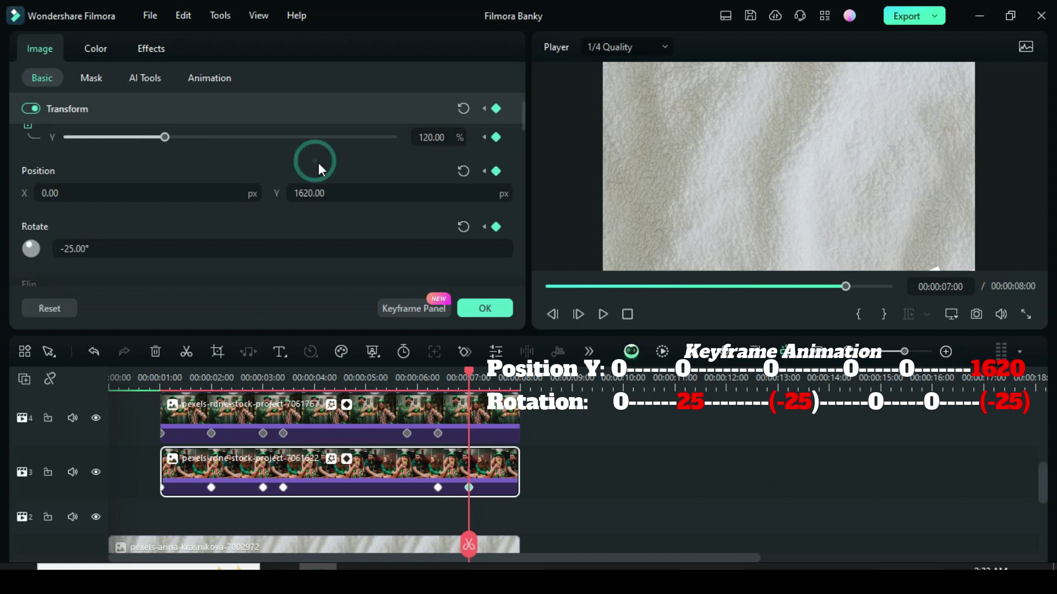
{"action": "left_click_drag", "start_coordinate": [321, 141], "coordinate": [484, 275]}
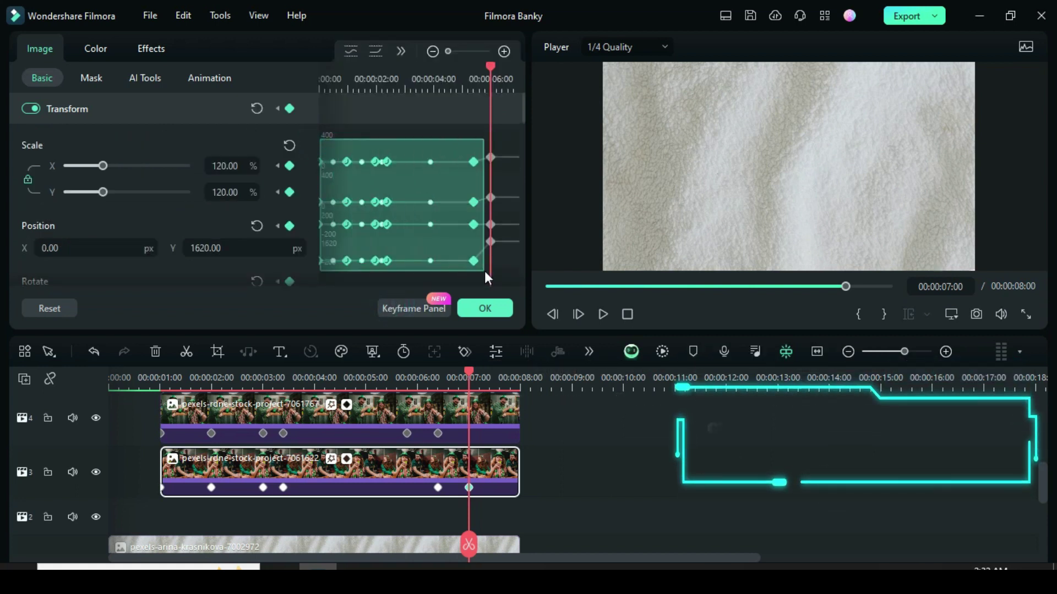
{"action": "right_click", "coordinate": [491, 159]}
{"action": "left_click", "coordinate": [529, 328]}
Step: Apply ease out to the rotation keyframes too and confirm the settings
{"action": "scroll", "coordinate": [523, 111], "scroll_direction": "down", "scroll_amount": 4}
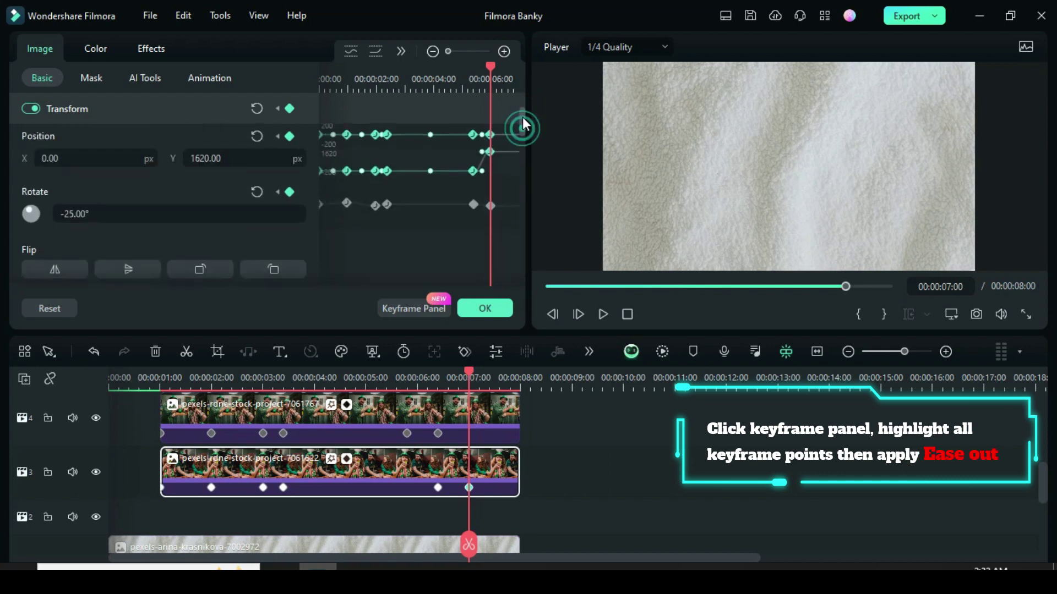
{"action": "scroll", "coordinate": [523, 127], "scroll_direction": "down", "scroll_amount": 1}
{"action": "left_click_drag", "start_coordinate": [322, 166], "coordinate": [491, 190]}
{"action": "right_click", "coordinate": [491, 188]}
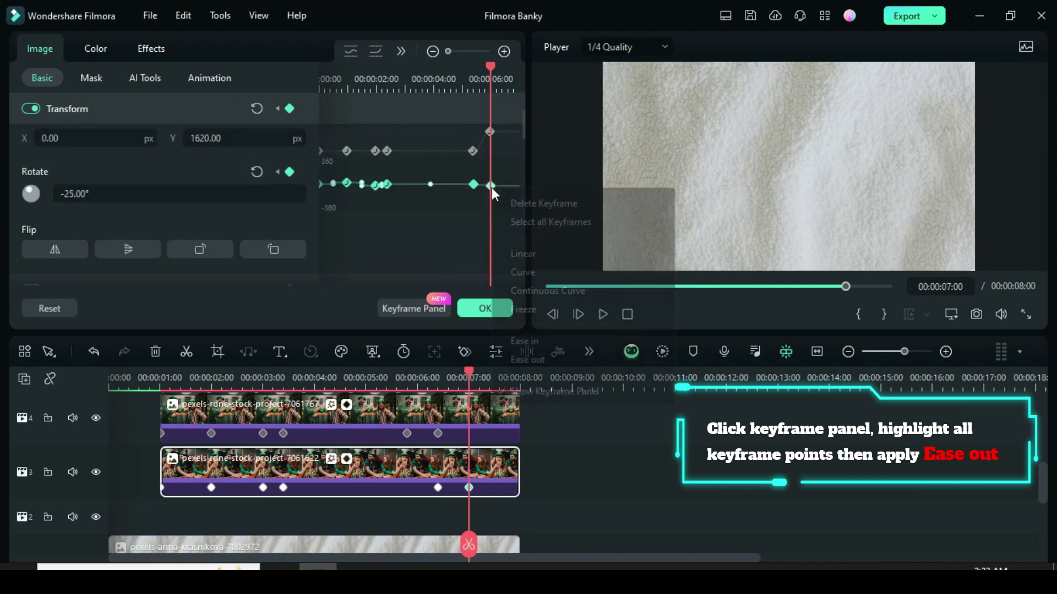
{"action": "left_click", "coordinate": [520, 358]}
{"action": "left_click", "coordinate": [484, 307]}
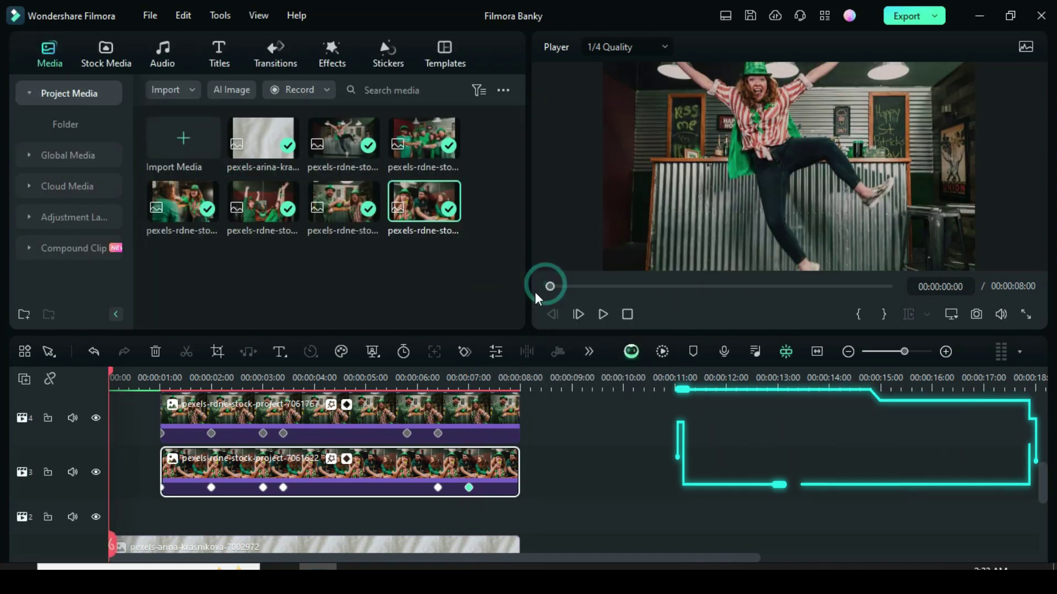
Step: Render and play the timeline preview, then park the playhead on the 00:00:06:10 keyframe
{"action": "left_click", "coordinate": [663, 353]}
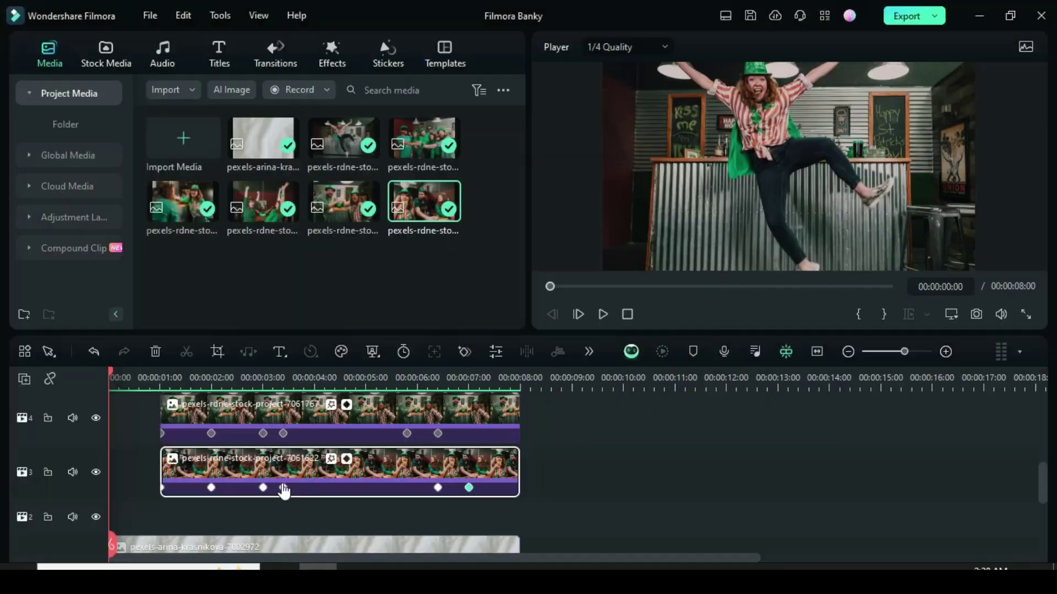
{"action": "scroll", "coordinate": [333, 468], "scroll_direction": "up", "scroll_amount": 5}
{"action": "scroll", "coordinate": [332, 463], "scroll_direction": "down", "scroll_amount": 6}
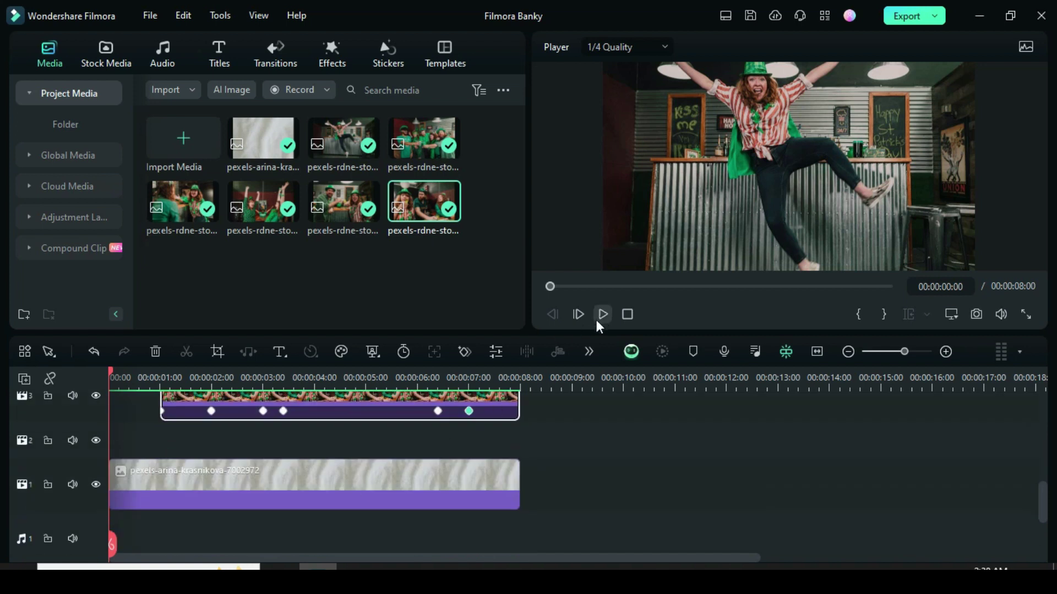
{"action": "left_click", "coordinate": [602, 315]}
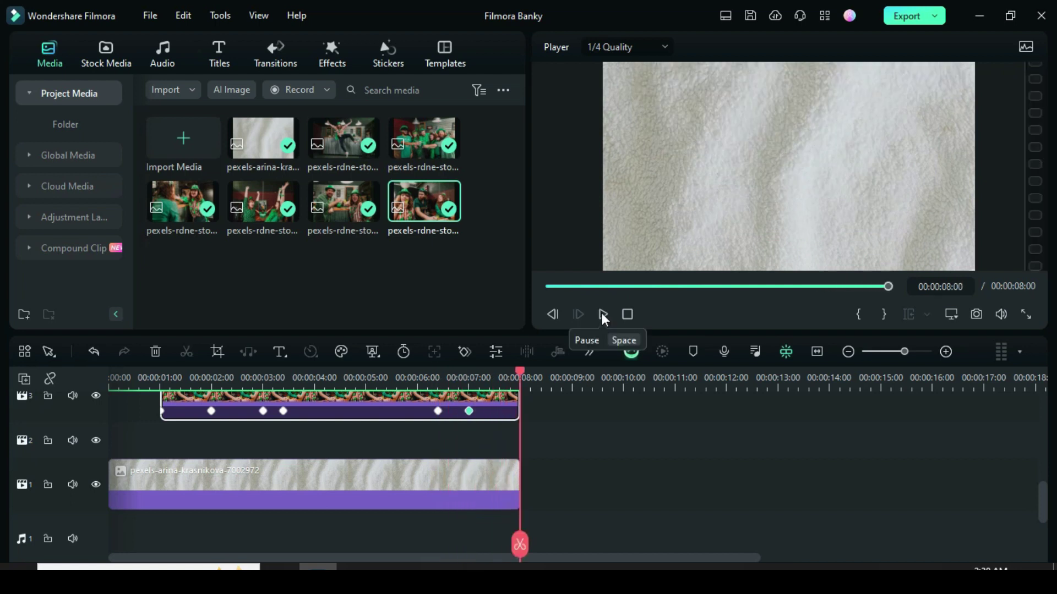
{"action": "left_click", "coordinate": [437, 410]}
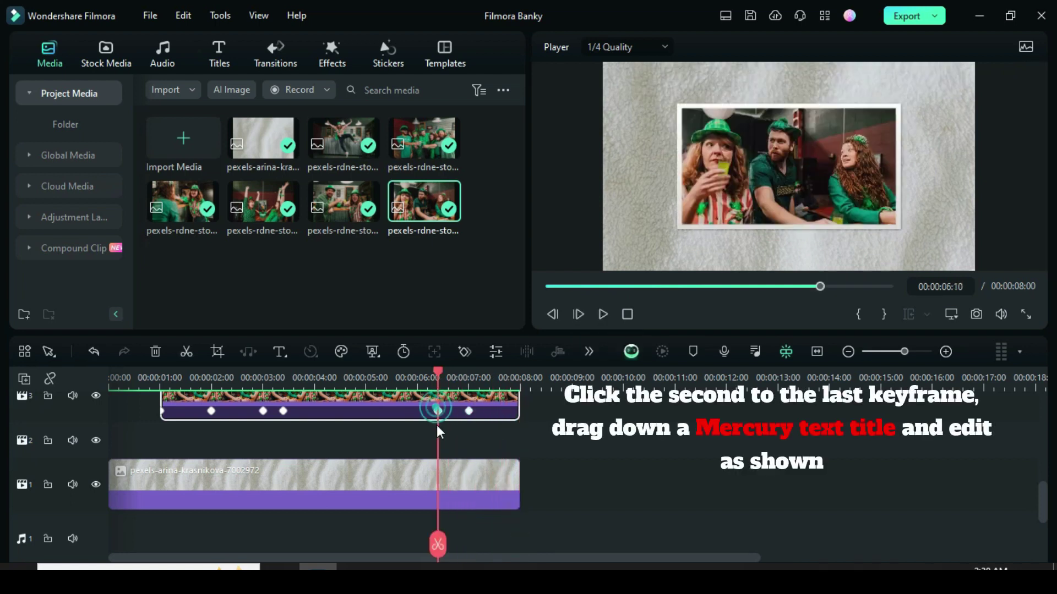
Step: Place the favourite Mercury Title on track 2 at 06:10, trim it to 8 seconds, and open its settings
{"action": "left_click", "coordinate": [224, 56]}
{"action": "left_click", "coordinate": [52, 94]}
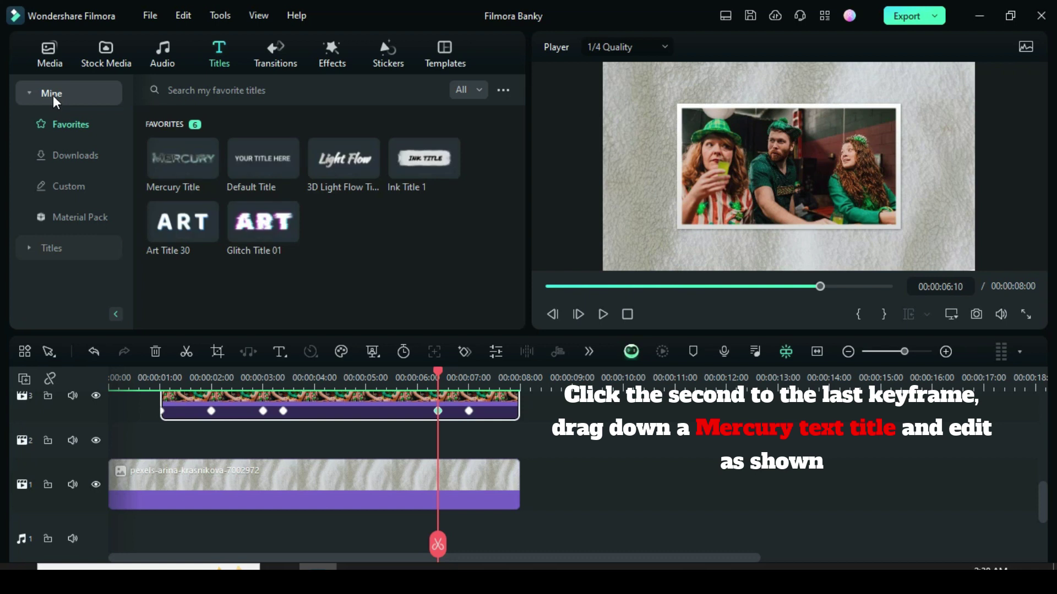
{"action": "left_click_drag", "start_coordinate": [206, 169], "coordinate": [447, 448]}
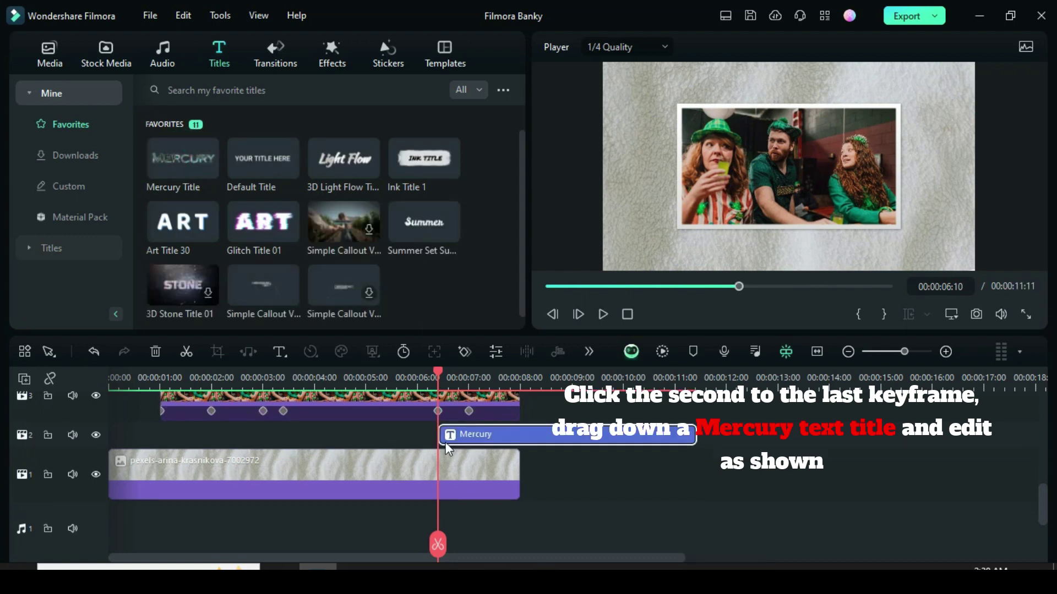
{"action": "left_click_drag", "start_coordinate": [453, 377], "coordinate": [512, 380]}
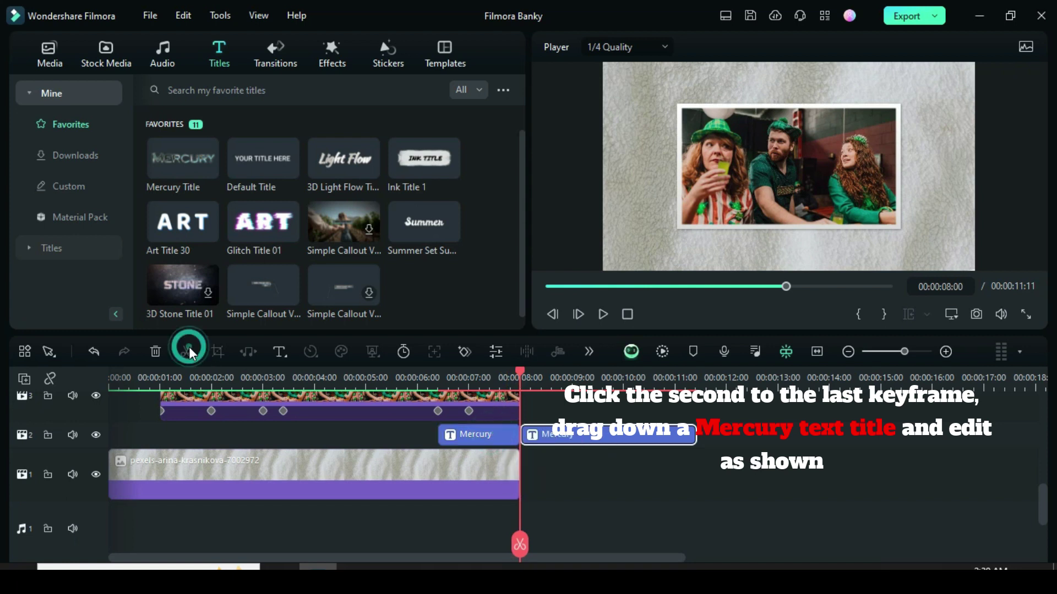
{"action": "left_click", "coordinate": [158, 355]}
{"action": "double_click", "coordinate": [475, 436]}
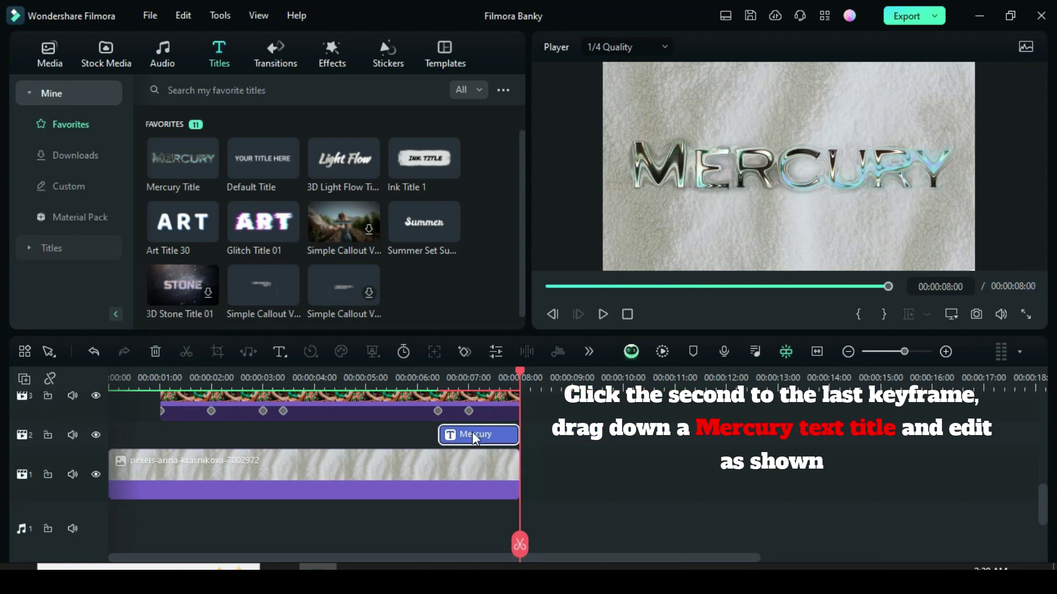
{"action": "left_click", "coordinate": [39, 49]}
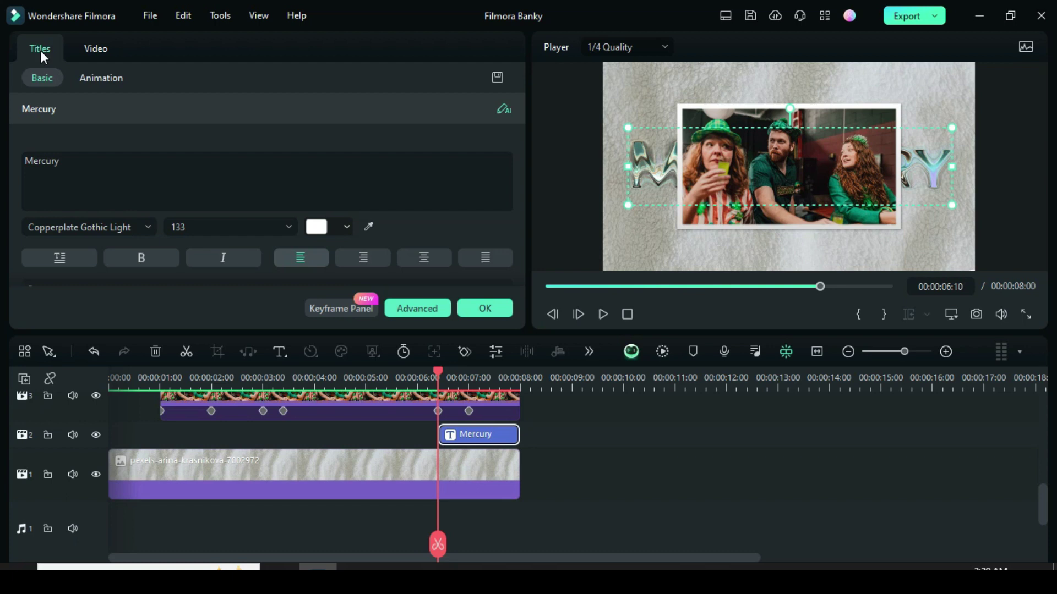
Step: Change the title text to SUBSCRIBE at size 62, centre-aligned, and apply the edits
{"action": "left_click", "coordinate": [417, 307]}
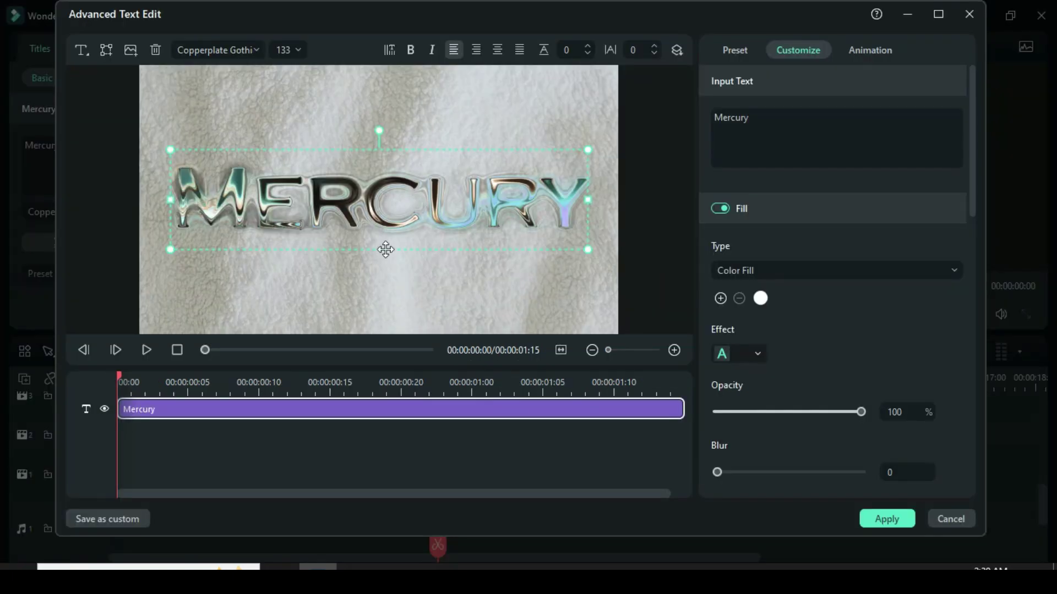
{"action": "double_click", "coordinate": [754, 118]}
{"action": "type", "text": "SUBSCRIBE"}
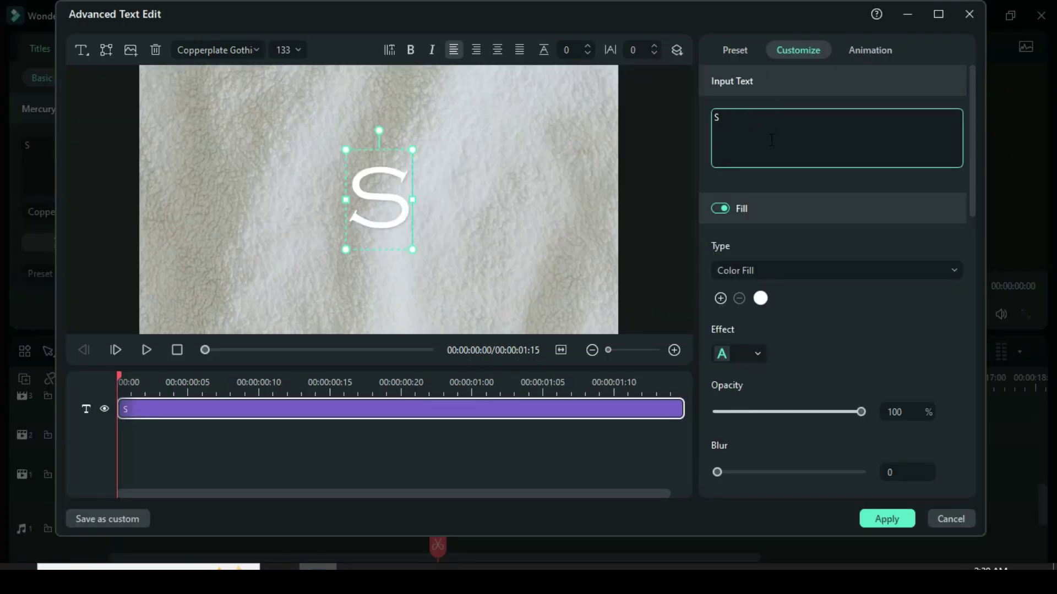
{"action": "left_click", "coordinate": [298, 50]}
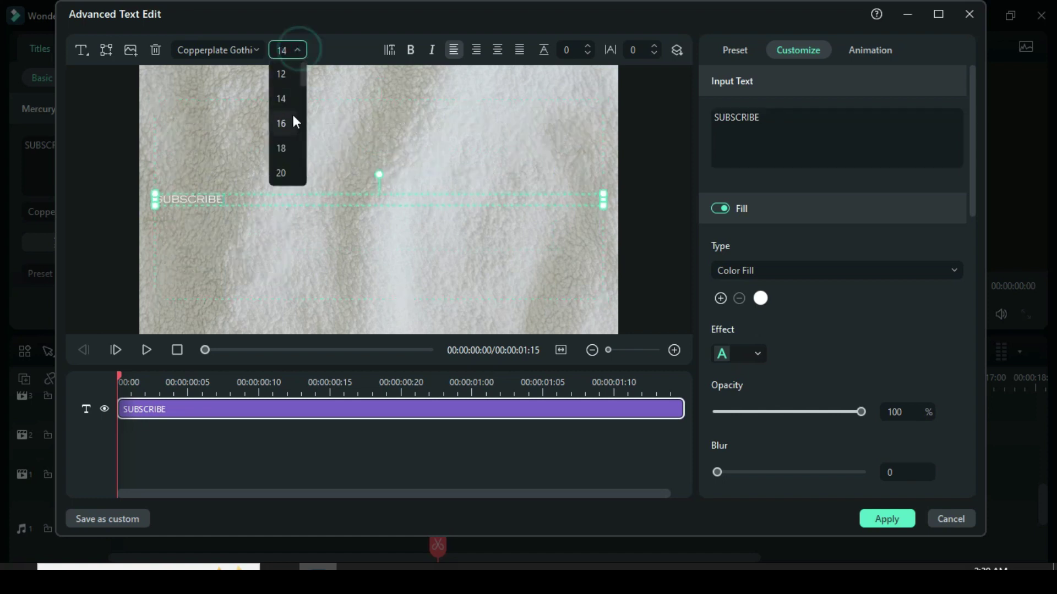
{"action": "scroll", "coordinate": [291, 117], "scroll_direction": "down", "scroll_amount": 3}
{"action": "left_click", "coordinate": [287, 133]}
{"action": "left_click", "coordinate": [497, 50]}
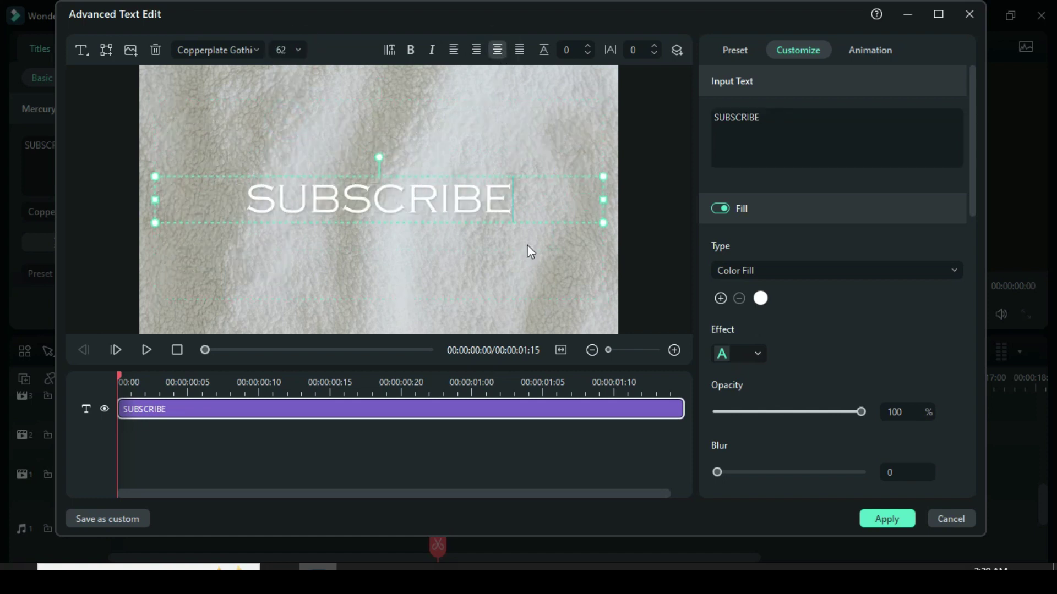
{"action": "left_click", "coordinate": [890, 523]}
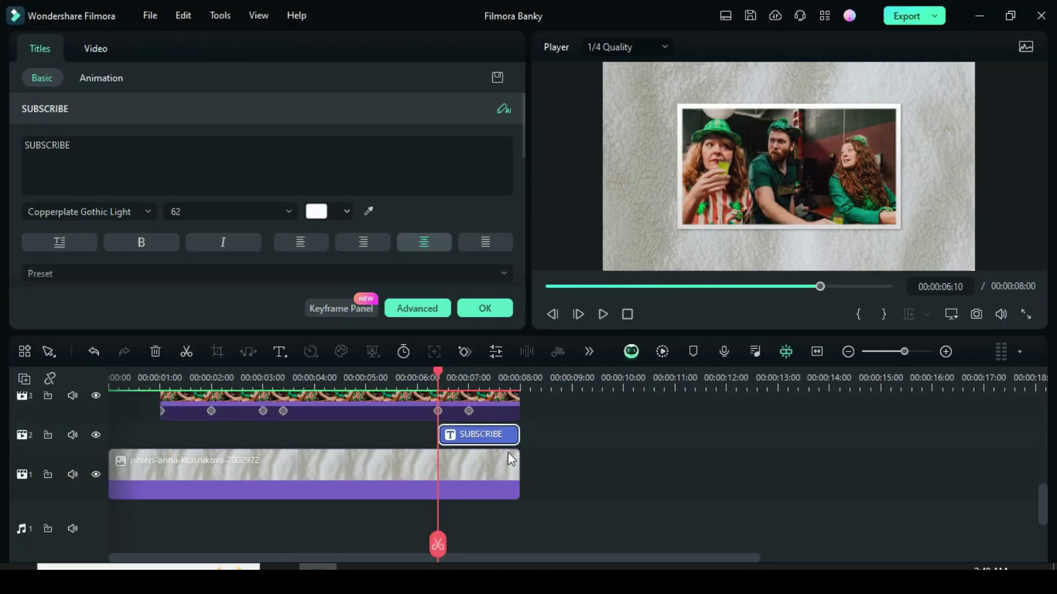
{"action": "left_click", "coordinate": [485, 308]}
{"action": "left_click", "coordinate": [547, 287]}
Step: Render the timeline preview and return the playhead to 00:00:00
{"action": "left_click", "coordinate": [663, 351]}
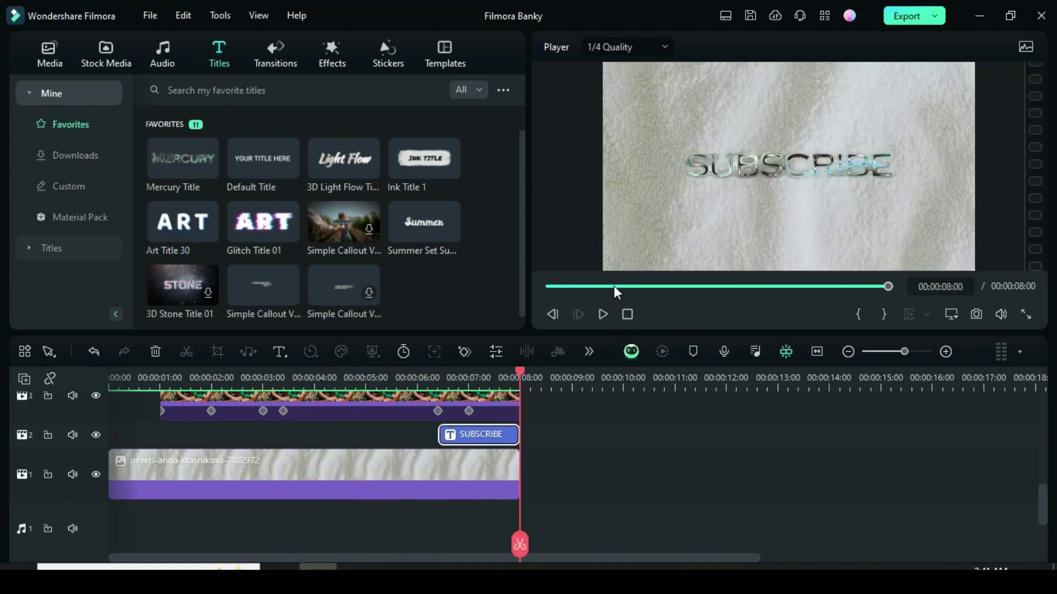
{"action": "left_click", "coordinate": [550, 286]}
{"action": "scroll", "coordinate": [349, 436], "scroll_direction": "up", "scroll_amount": 6}
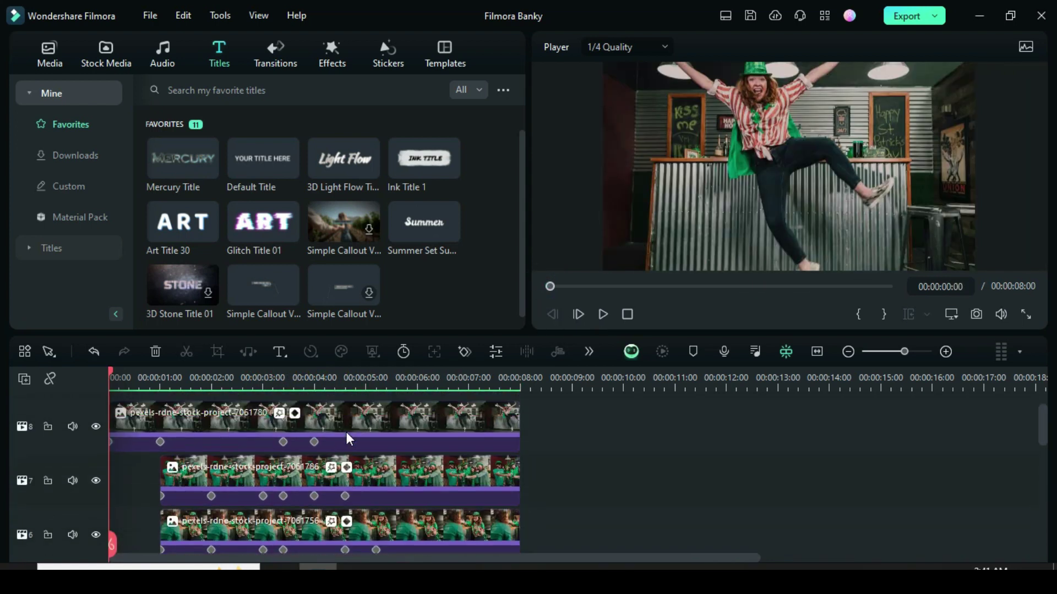
Step: Drop Pink Trend Vlog Overlay 06 onto a new top track and stretch it to 8 seconds
{"action": "left_click", "coordinate": [332, 55]}
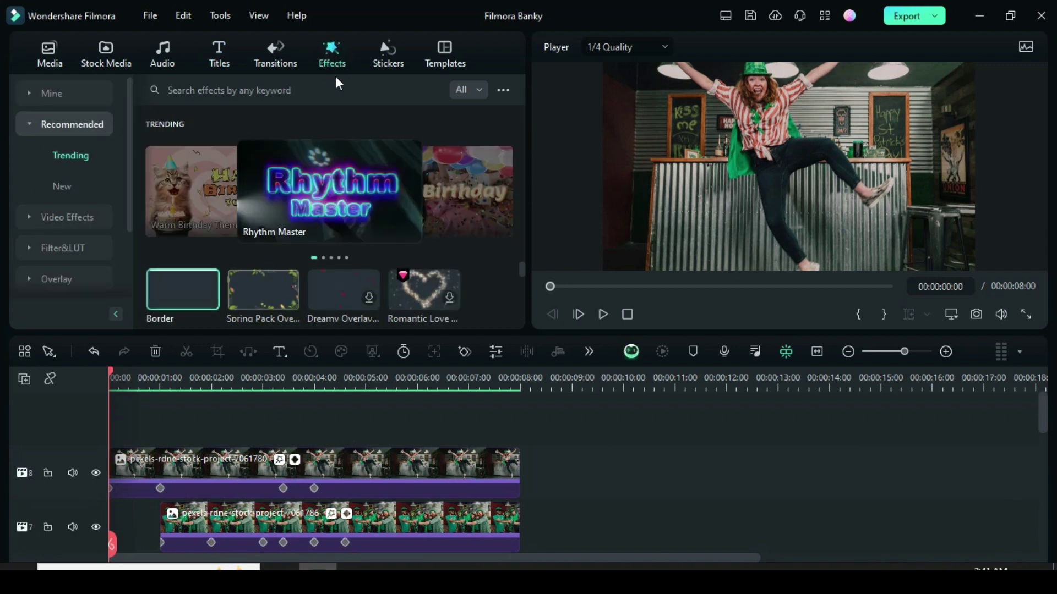
{"action": "scroll", "coordinate": [520, 266], "scroll_direction": "down", "scroll_amount": 5}
{"action": "scroll", "coordinate": [520, 257], "scroll_direction": "up", "scroll_amount": 1}
{"action": "left_click_drag", "start_coordinate": [521, 262], "coordinate": [518, 144]}
{"action": "left_click_drag", "start_coordinate": [108, 435], "coordinate": [121, 458]}
{"action": "left_click_drag", "start_coordinate": [366, 458], "coordinate": [519, 460]}
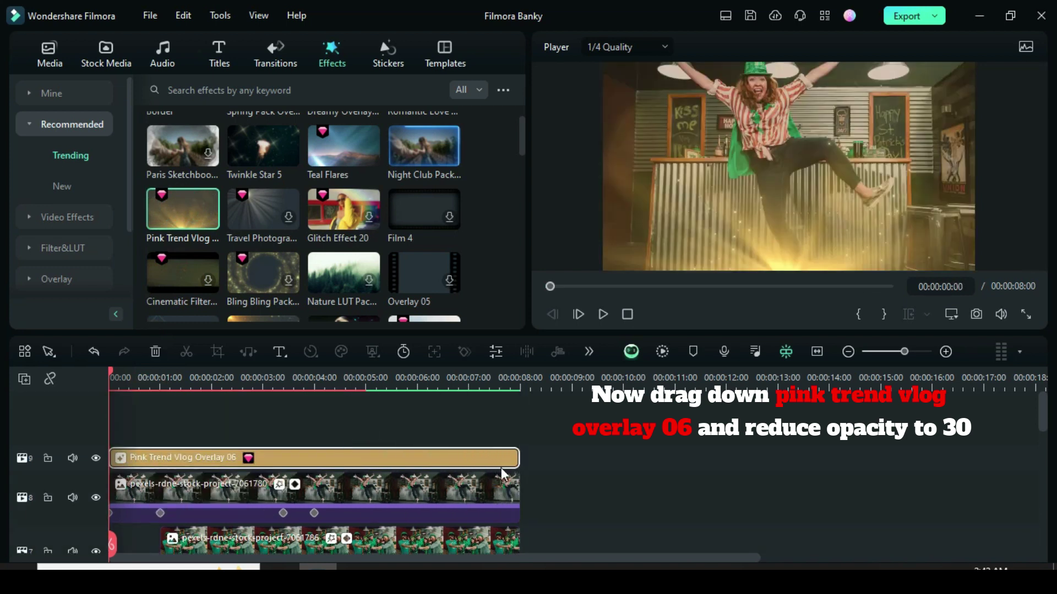